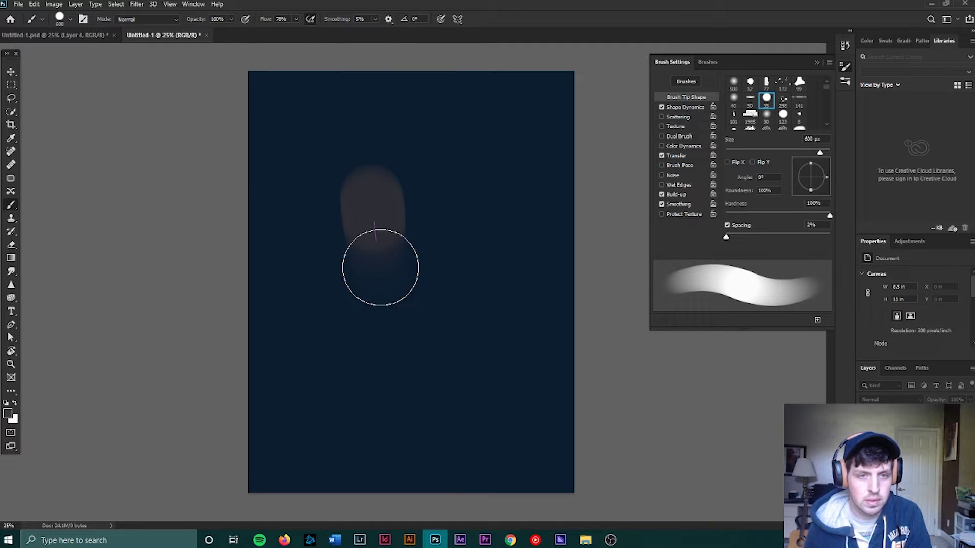
# - Block in the head shape in dark brown with the 600 px brush and shade its ear side with a darker tone
pyautogui.moveTo(393, 193); pyautogui.dragTo(421, 210)
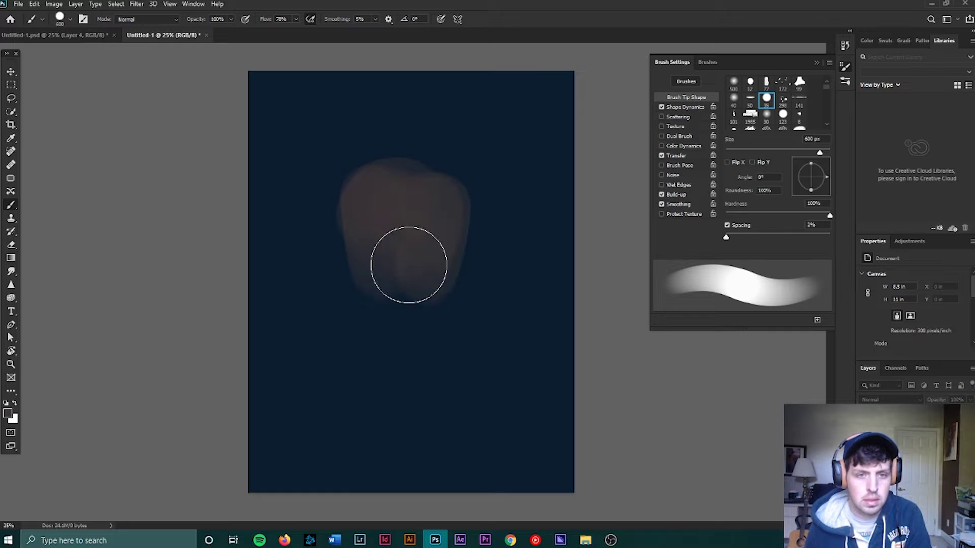
pyautogui.moveTo(396, 321); pyautogui.dragTo(393, 316)
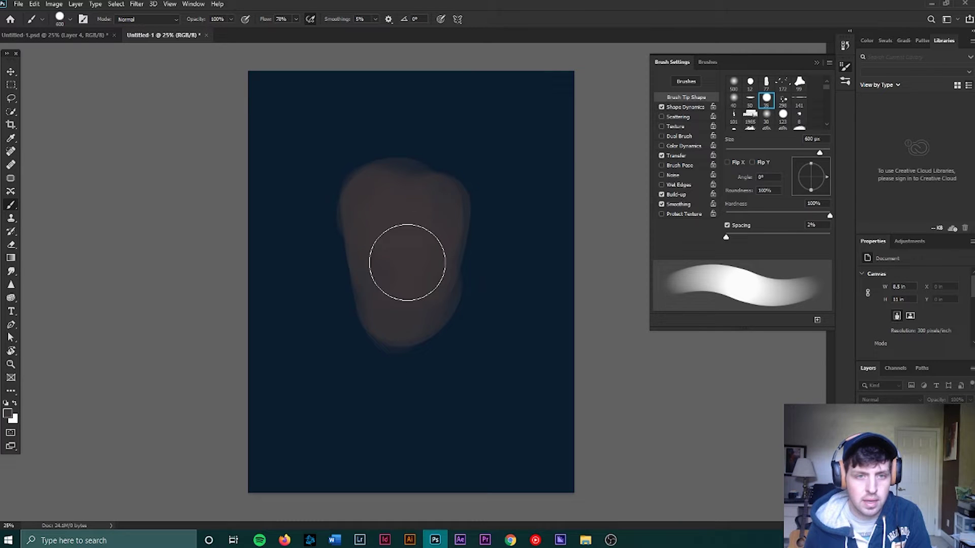
pyautogui.moveTo(407, 262)
pyautogui.mouseDown()
pyautogui.moveTo(376, 224)
pyautogui.moveTo(369, 186)
pyautogui.moveTo(442, 183)
pyautogui.mouseUp()
pyautogui.moveTo(428, 252)
pyautogui.mouseDown()
pyautogui.moveTo(424, 277)
pyautogui.moveTo(429, 240)
pyautogui.moveTo(420, 300)
pyautogui.moveTo(383, 199)
pyautogui.moveTo(391, 259)
pyautogui.moveTo(369, 185)
pyautogui.moveTo(395, 310)
pyautogui.moveTo(405, 295)
pyautogui.moveTo(393, 292)
pyautogui.moveTo(448, 280)
pyautogui.moveTo(406, 319)
pyautogui.moveTo(445, 197)
pyautogui.moveTo(408, 305)
pyautogui.moveTo(446, 241)
pyautogui.moveTo(441, 204)
pyautogui.moveTo(427, 228)
pyautogui.moveTo(432, 271)
pyautogui.moveTo(444, 267)
pyautogui.moveTo(425, 334)
pyautogui.mouseUp()
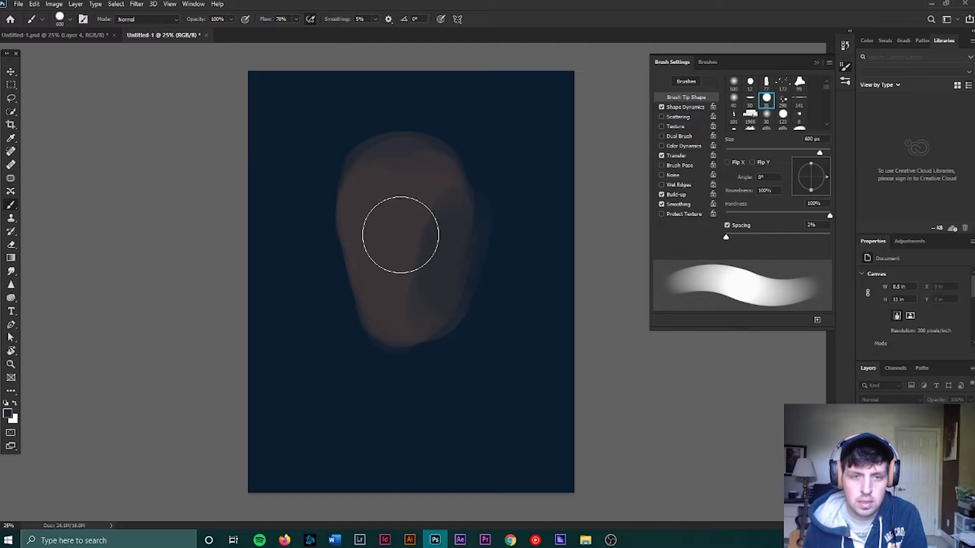
pyautogui.press('u')
pyautogui.click(397, 217)
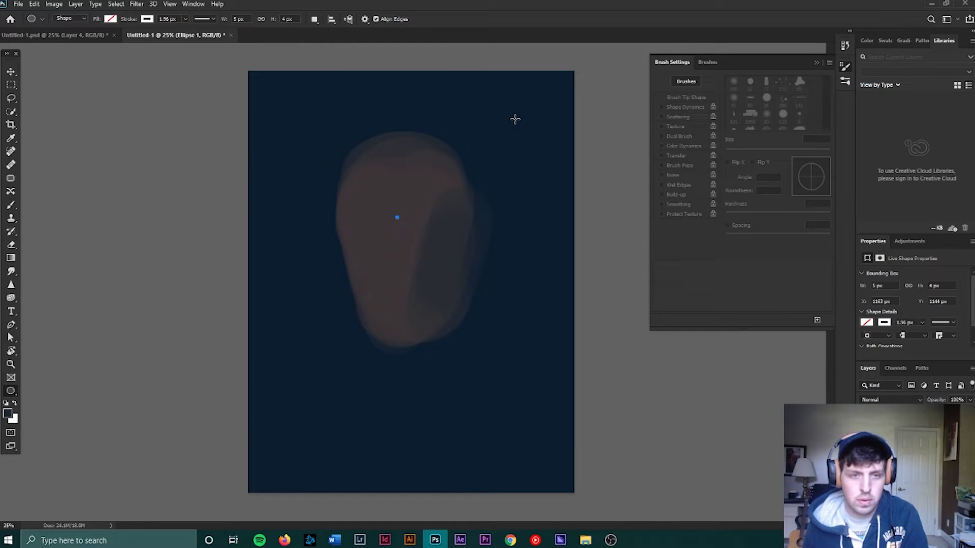
pyautogui.press('b')
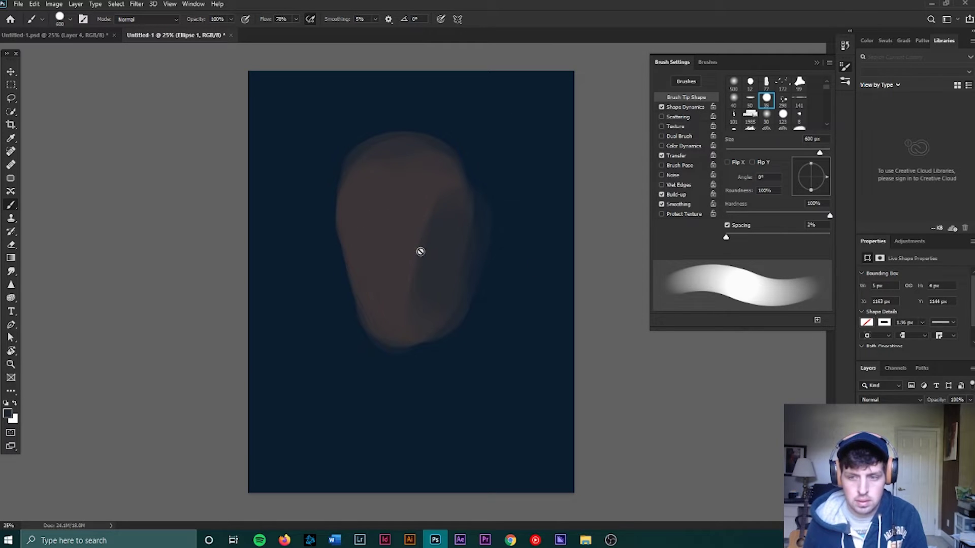
pyautogui.hotkey('ctrl', 'z')
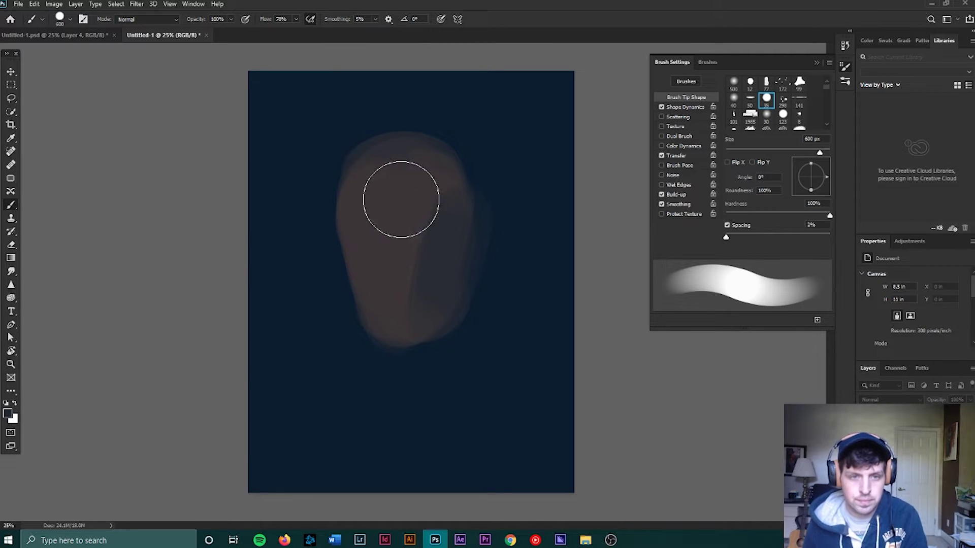
# - Repaint the head with sampled brown tones, widening the skull and blending the face into the shaded side
pyautogui.moveTo(402, 204); pyautogui.dragTo(397, 250)
pyautogui.keyDown('alt'); pyautogui.click(355, 185); pyautogui.keyUp('alt')
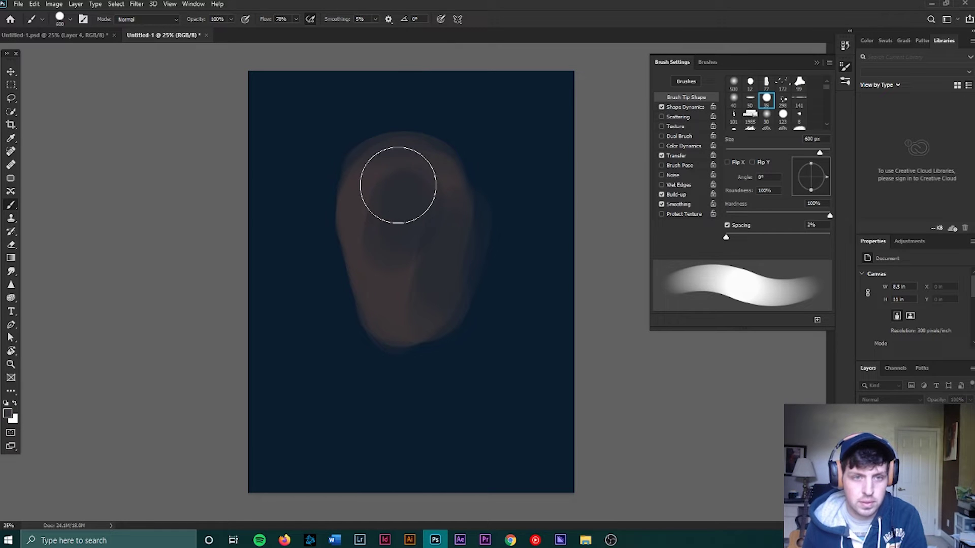
pyautogui.moveTo(396, 185)
pyautogui.mouseDown()
pyautogui.moveTo(388, 256)
pyautogui.moveTo(422, 181)
pyautogui.moveTo(400, 232)
pyautogui.moveTo(421, 182)
pyautogui.moveTo(418, 208)
pyautogui.moveTo(388, 177)
pyautogui.moveTo(435, 181)
pyautogui.moveTo(440, 216)
pyautogui.moveTo(438, 173)
pyautogui.moveTo(451, 176)
pyautogui.moveTo(381, 173)
pyautogui.moveTo(439, 162)
pyautogui.moveTo(379, 207)
pyautogui.moveTo(413, 159)
pyautogui.moveTo(374, 221)
pyautogui.moveTo(380, 167)
pyautogui.moveTo(384, 236)
pyautogui.moveTo(366, 200)
pyautogui.moveTo(429, 249)
pyautogui.moveTo(399, 300)
pyautogui.moveTo(446, 287)
pyautogui.mouseUp()
pyautogui.keyDown('alt'); pyautogui.click(431, 292); pyautogui.keyUp('alt')
pyautogui.moveTo(468, 201); pyautogui.dragTo(427, 328)
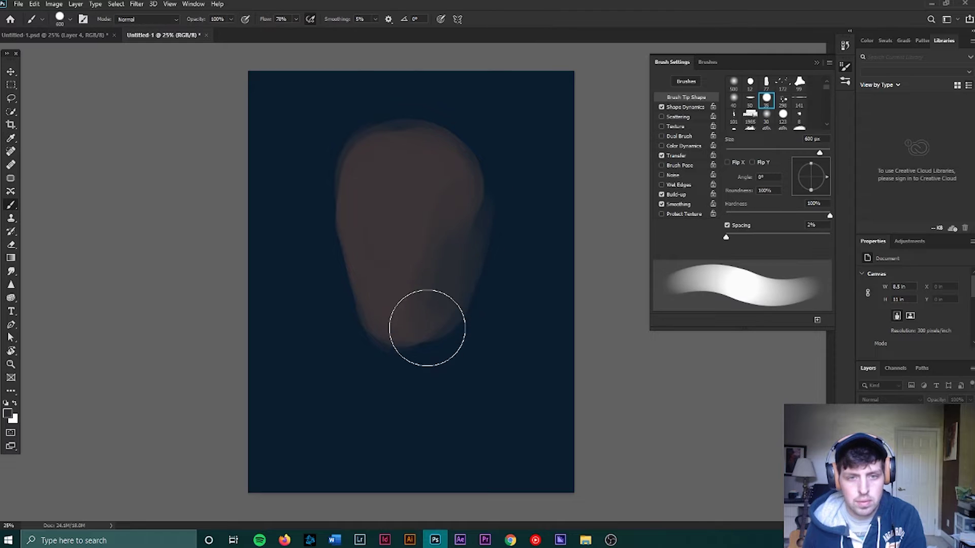
# - Reduce the brush to 250 px and blend the transition between the face and its shaded side with a sampled tone
pyautogui.press('[')
pyautogui.press('[')
pyautogui.press('[')
pyautogui.press('[')
pyautogui.moveTo(444, 255)
pyautogui.mouseDown()
pyautogui.moveTo(469, 184)
pyautogui.moveTo(464, 157)
pyautogui.moveTo(468, 248)
pyautogui.moveTo(450, 226)
pyautogui.moveTo(430, 218)
pyautogui.mouseUp()
pyautogui.keyDown('alt'); pyautogui.click(405, 213); pyautogui.keyUp('alt')
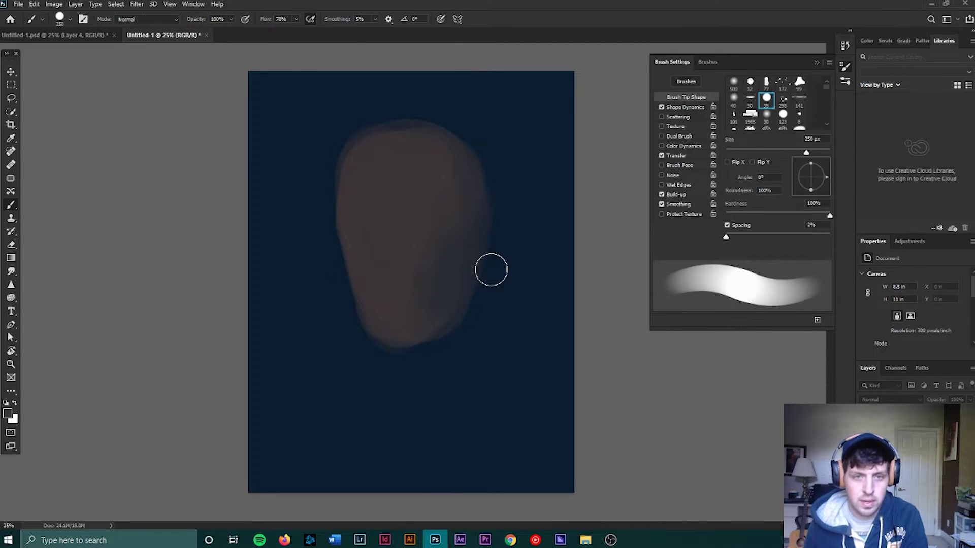
# - Paint the ear on the shaded side of the head and sample the cheek's shadow tone
pyautogui.moveTo(489, 269)
pyautogui.mouseDown()
pyautogui.moveTo(503, 224)
pyautogui.moveTo(443, 289)
pyautogui.moveTo(480, 266)
pyautogui.mouseUp()
pyautogui.keyDown('alt'); pyautogui.click(448, 276); pyautogui.keyUp('alt')
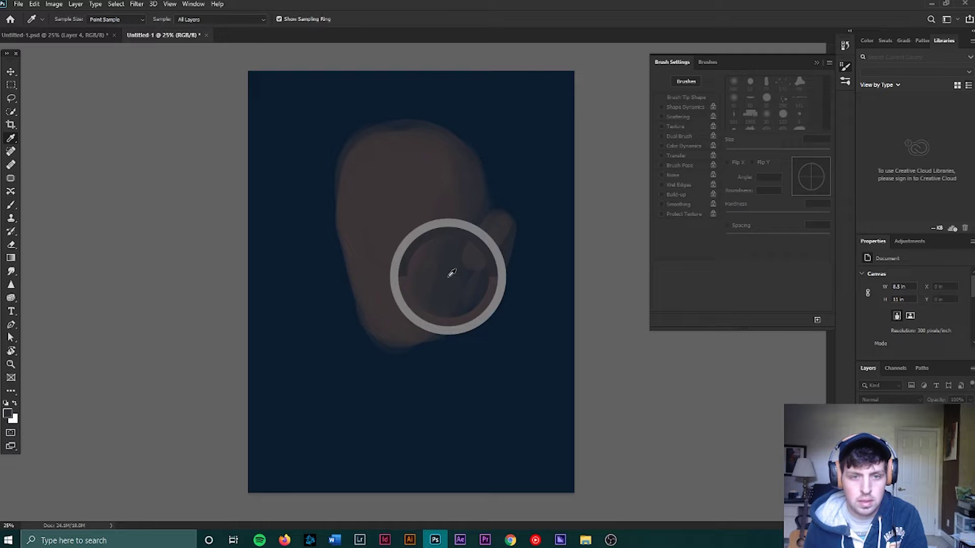
pyautogui.keyDown('alt'); pyautogui.click(447, 288); pyautogui.keyUp('alt')
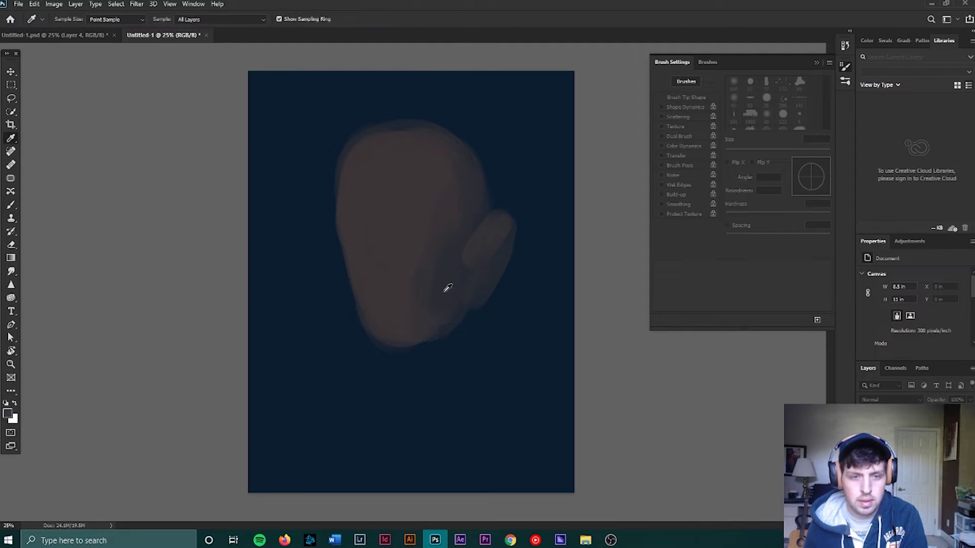
# - Block in the neck, collar area and both sloping shoulder lines with the shadow tone
pyautogui.moveTo(400, 350)
pyautogui.mouseDown()
pyautogui.moveTo(433, 395)
pyautogui.moveTo(413, 361)
pyautogui.moveTo(429, 392)
pyautogui.moveTo(470, 318)
pyautogui.moveTo(431, 207)
pyautogui.moveTo(440, 337)
pyautogui.moveTo(473, 310)
pyautogui.moveTo(417, 396)
pyautogui.moveTo(437, 355)
pyautogui.moveTo(415, 358)
pyautogui.moveTo(423, 378)
pyautogui.moveTo(426, 341)
pyautogui.moveTo(431, 390)
pyautogui.moveTo(412, 364)
pyautogui.moveTo(409, 414)
pyautogui.moveTo(444, 416)
pyautogui.moveTo(455, 335)
pyautogui.mouseUp()
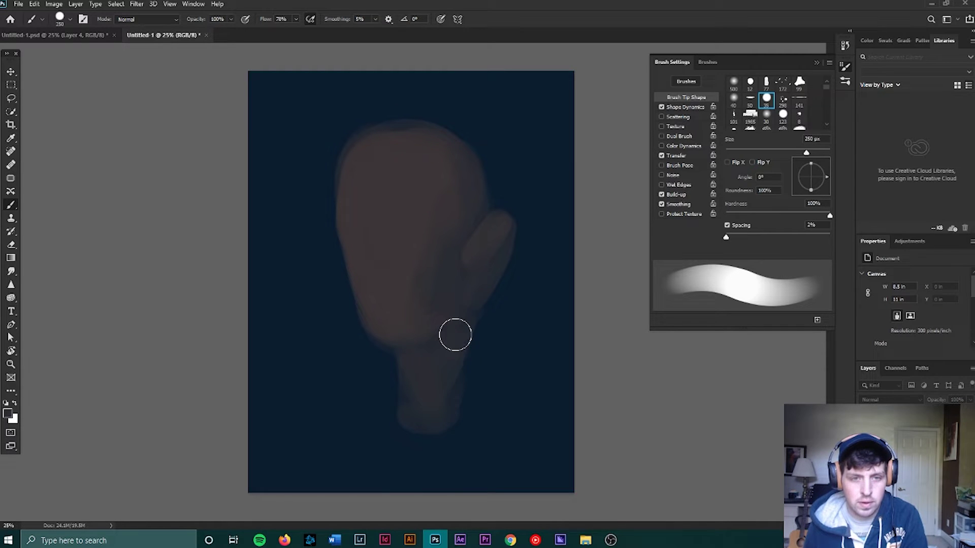
pyautogui.moveTo(467, 399)
pyautogui.mouseDown()
pyautogui.moveTo(402, 442)
pyautogui.moveTo(445, 391)
pyautogui.moveTo(480, 393)
pyautogui.moveTo(524, 472)
pyautogui.mouseUp()
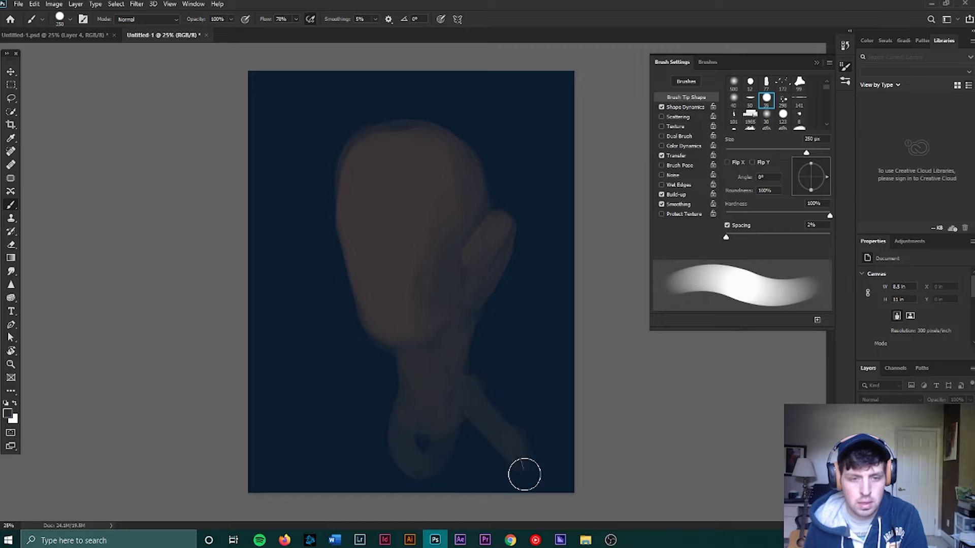
pyautogui.moveTo(366, 415)
pyautogui.mouseDown()
pyautogui.moveTo(313, 451)
pyautogui.moveTo(293, 500)
pyautogui.mouseUp()
pyautogui.moveTo(491, 386)
pyautogui.mouseDown()
pyautogui.moveTo(584, 455)
pyautogui.moveTo(597, 485)
pyautogui.mouseUp()
# - Sample the forehead colour and set the foreground to a lighter, warmer brown, #77605a
pyautogui.keyDown('alt'); pyautogui.click(383, 159); pyautogui.keyUp('alt')
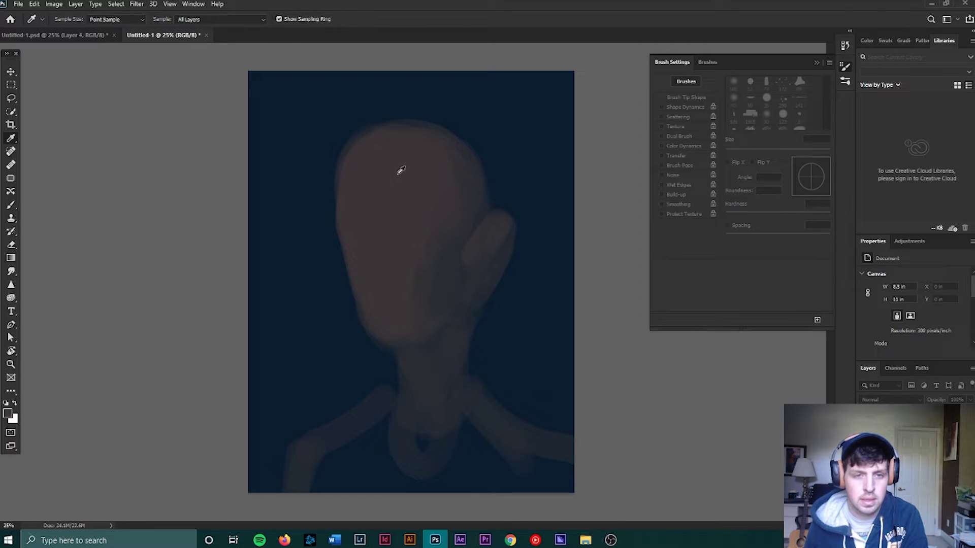
pyautogui.keyDown('alt'); pyautogui.click(399, 170); pyautogui.keyUp('alt')
pyautogui.click(7, 416)
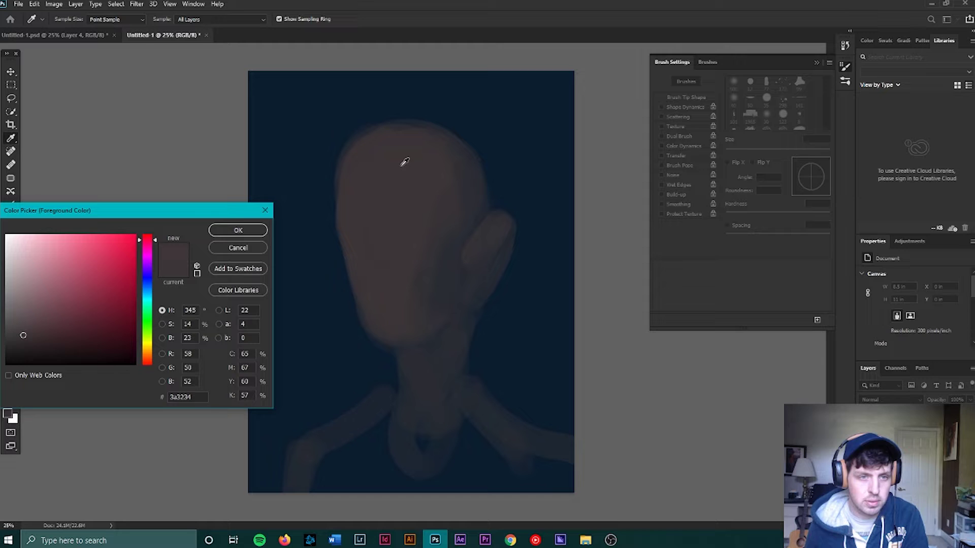
pyautogui.click(31, 295)
pyautogui.moveTo(38, 295); pyautogui.dragTo(37, 304)
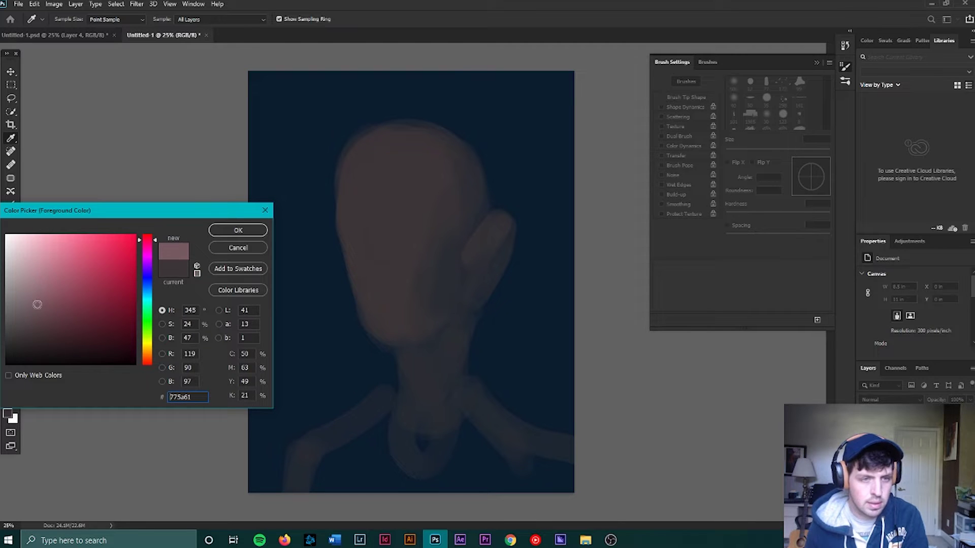
pyautogui.click(149, 361)
pyautogui.click(259, 228)
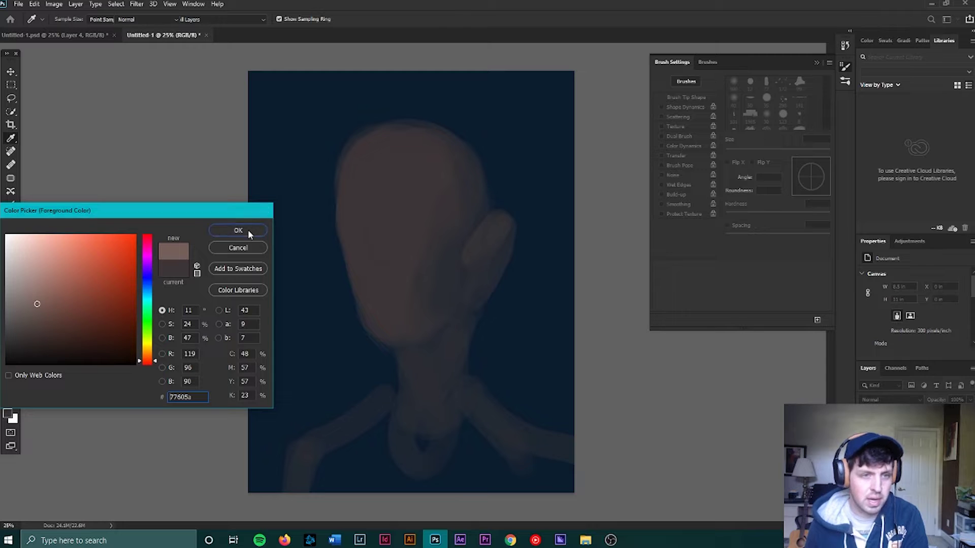
# - Brush the lighter brown over the forehead and down the nose, refining the nose's edges with sampled tones
pyautogui.press('b')
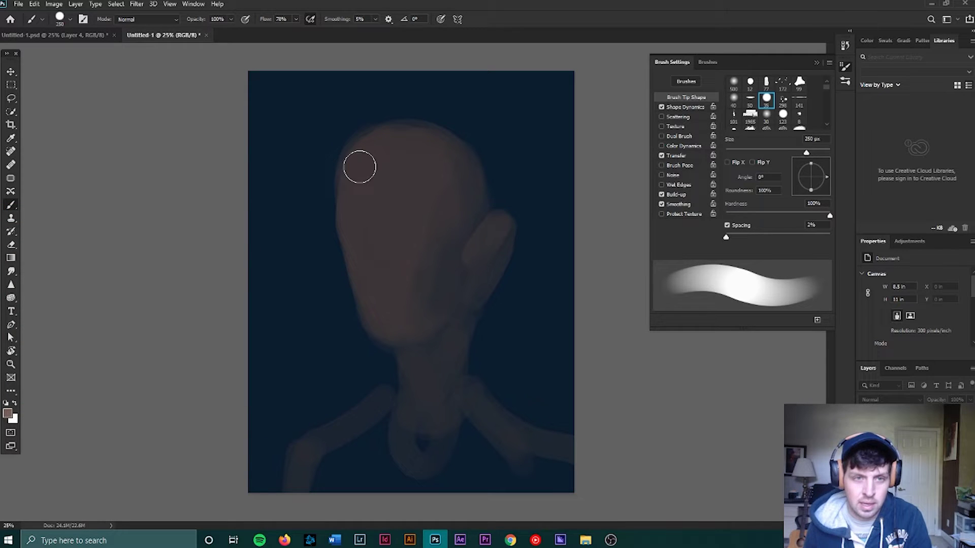
pyautogui.moveTo(368, 161)
pyautogui.mouseDown()
pyautogui.moveTo(351, 194)
pyautogui.moveTo(409, 155)
pyautogui.moveTo(380, 155)
pyautogui.moveTo(359, 187)
pyautogui.moveTo(409, 173)
pyautogui.moveTo(404, 182)
pyautogui.moveTo(403, 150)
pyautogui.moveTo(369, 155)
pyautogui.moveTo(426, 170)
pyautogui.moveTo(422, 201)
pyautogui.moveTo(384, 184)
pyautogui.moveTo(380, 225)
pyautogui.mouseUp()
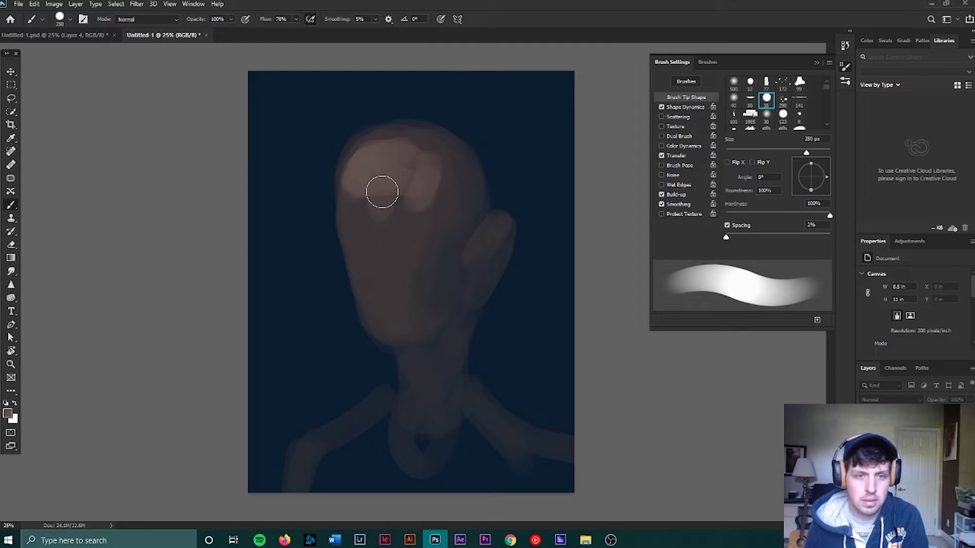
pyautogui.moveTo(382, 192)
pyautogui.mouseDown()
pyautogui.moveTo(368, 274)
pyautogui.moveTo(369, 246)
pyautogui.moveTo(371, 270)
pyautogui.moveTo(386, 272)
pyautogui.moveTo(383, 203)
pyautogui.moveTo(398, 277)
pyautogui.mouseUp()
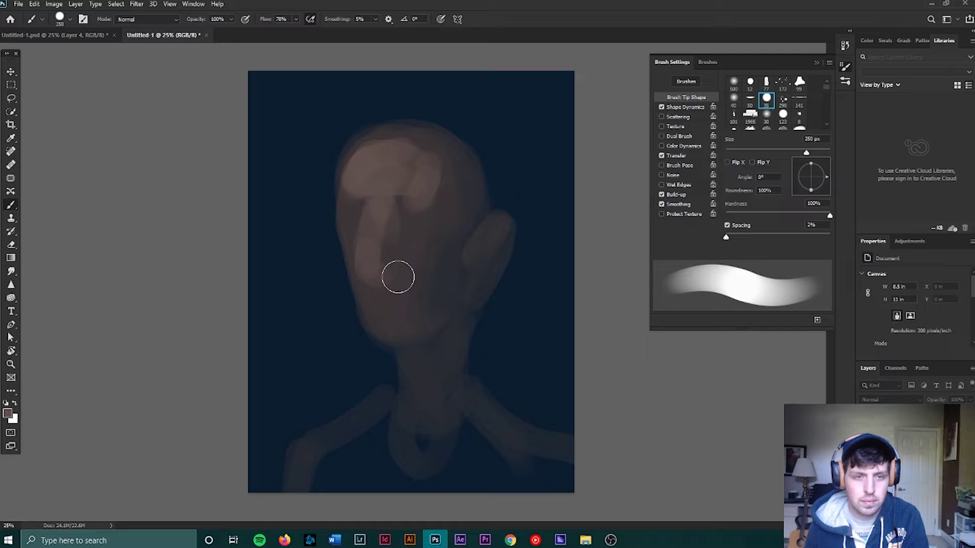
pyautogui.keyDown('alt'); pyautogui.click(396, 227); pyautogui.keyUp('alt')
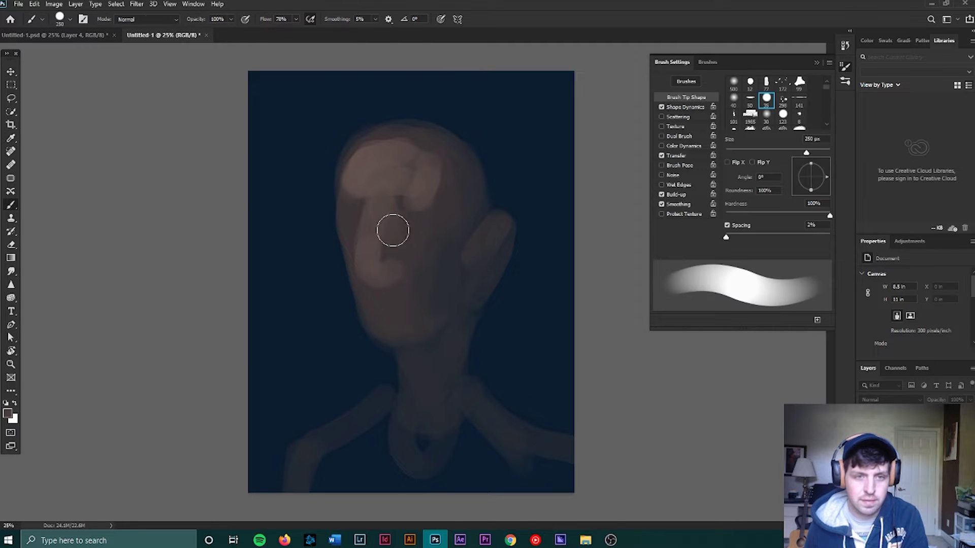
pyautogui.moveTo(379, 276)
pyautogui.mouseDown()
pyautogui.moveTo(368, 252)
pyautogui.moveTo(377, 217)
pyautogui.mouseUp()
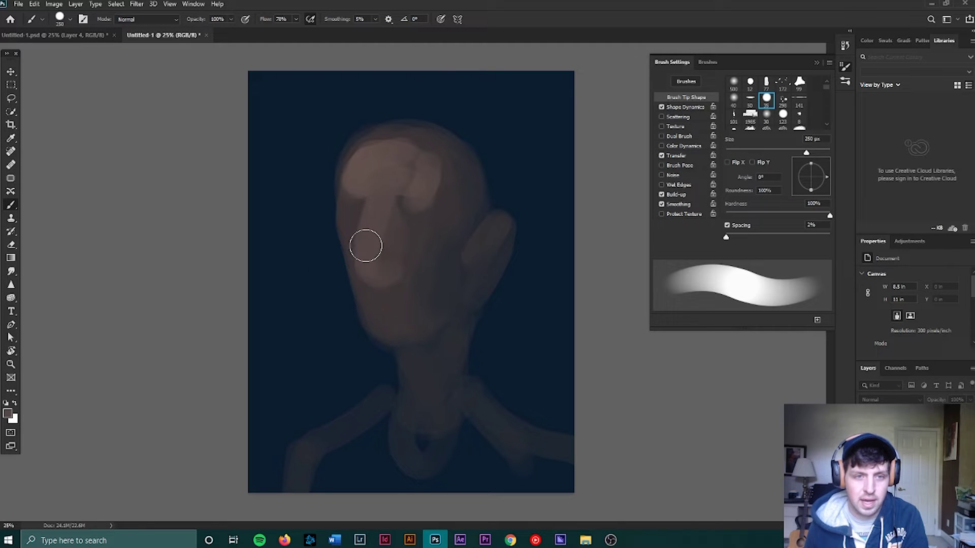
pyautogui.keyDown('alt'); pyautogui.click(393, 246); pyautogui.keyUp('alt')
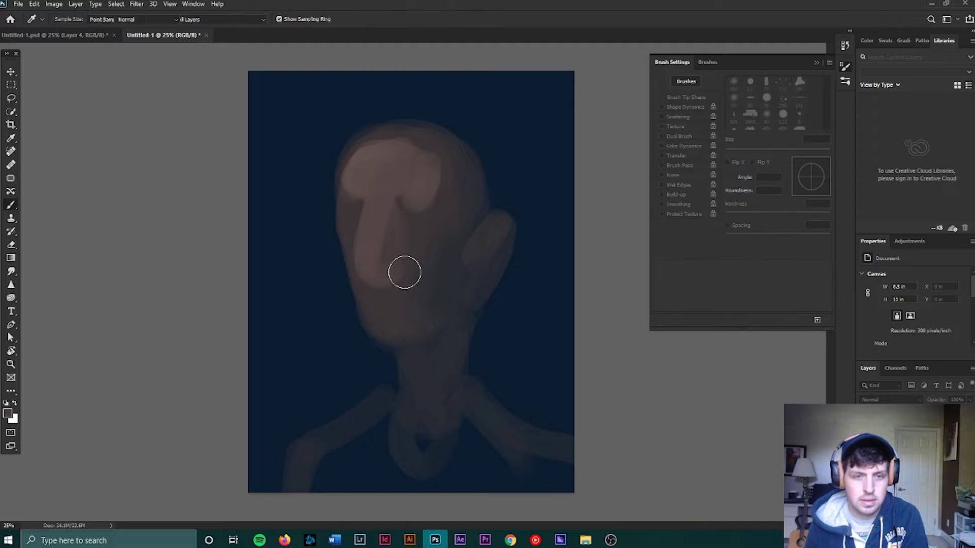
# - Build up the near cheek, chin and eye socket with mid-tones sampled from the face
pyautogui.click(405, 272)
pyautogui.keyDown('alt'); pyautogui.click(392, 238); pyautogui.keyUp('alt')
pyautogui.moveTo(420, 266); pyautogui.dragTo(417, 282)
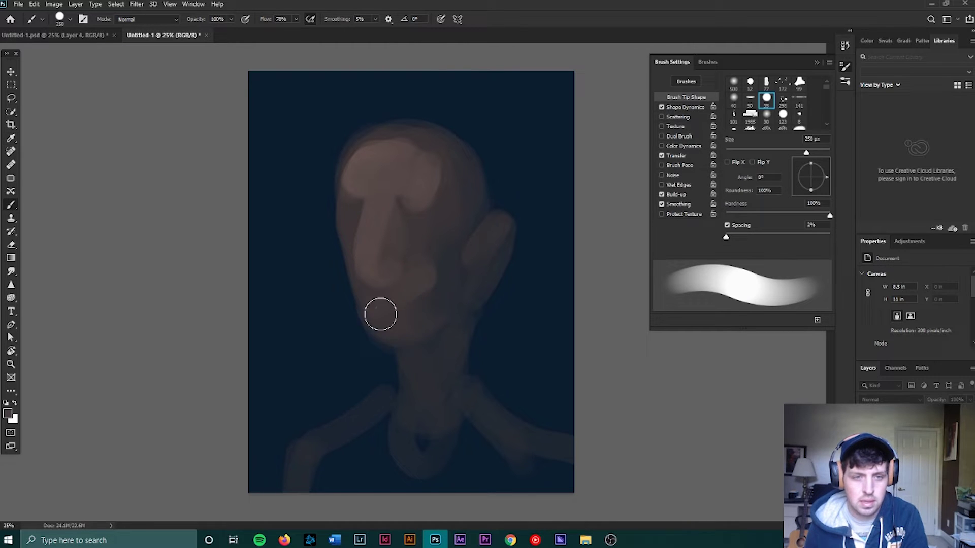
pyautogui.moveTo(381, 314); pyautogui.dragTo(415, 300)
pyautogui.moveTo(411, 239)
pyautogui.mouseDown()
pyautogui.moveTo(407, 220)
pyautogui.moveTo(427, 222)
pyautogui.moveTo(435, 244)
pyautogui.mouseUp()
pyautogui.keyDown('alt'); pyautogui.click(407, 193); pyautogui.keyUp('alt')
pyautogui.keyDown('alt'); pyautogui.click(396, 244); pyautogui.keyUp('alt')
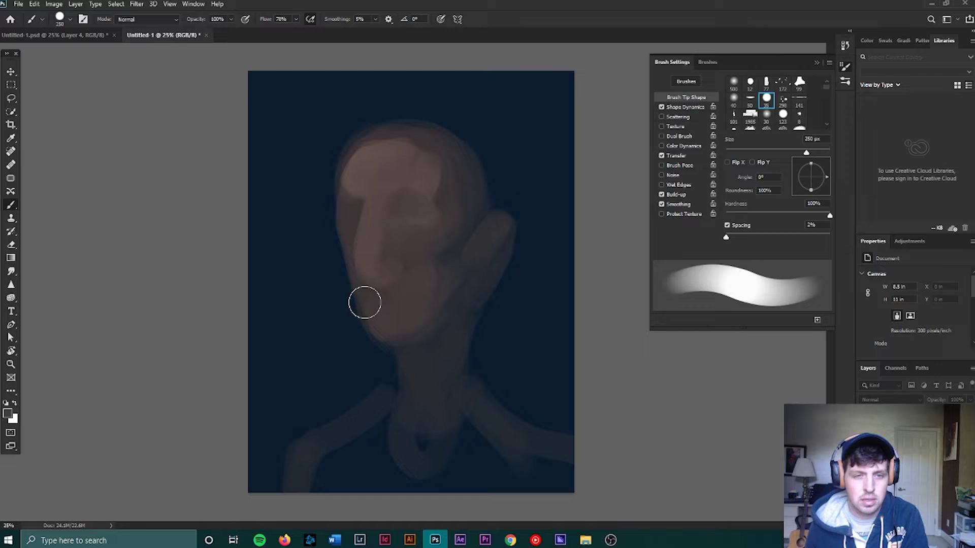
# - Rework the far cheek and jaw contour, trimming the outer edge with the sampled dark blue background colour
pyautogui.keyDown('alt'); pyautogui.click(351, 217); pyautogui.keyUp('alt')
pyautogui.moveTo(356, 294)
pyautogui.mouseDown()
pyautogui.moveTo(371, 326)
pyautogui.moveTo(404, 328)
pyautogui.mouseUp()
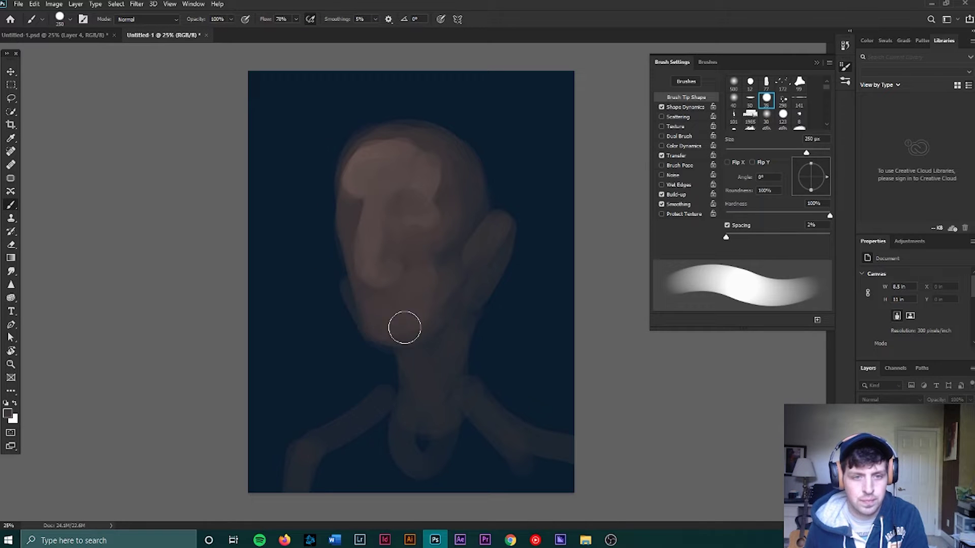
pyautogui.keyDown('alt'); pyautogui.click(315, 261); pyautogui.keyUp('alt')
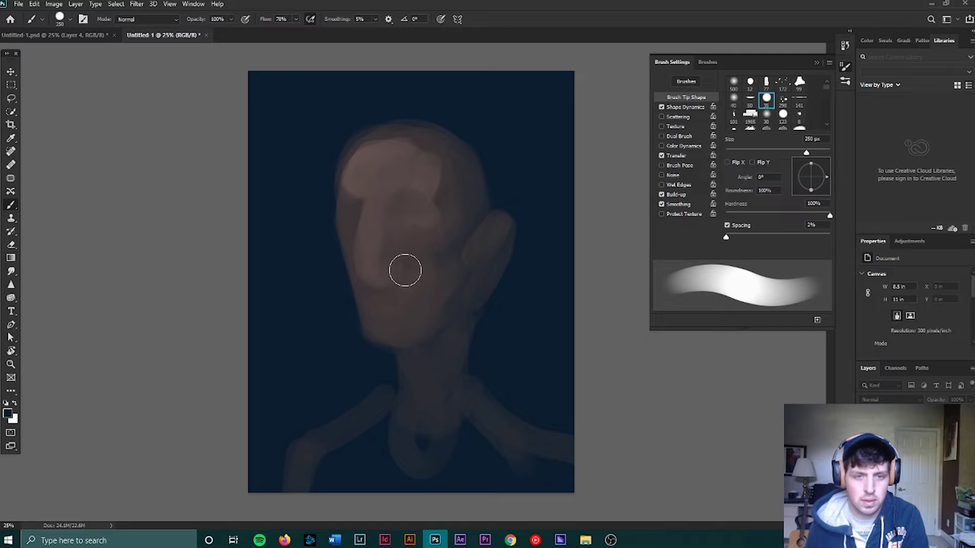
# - Sample the light forehead tone and extend the forehead highlight upward and across to the near temple and brow
pyautogui.keyDown('alt'); pyautogui.click(362, 157); pyautogui.keyUp('alt')
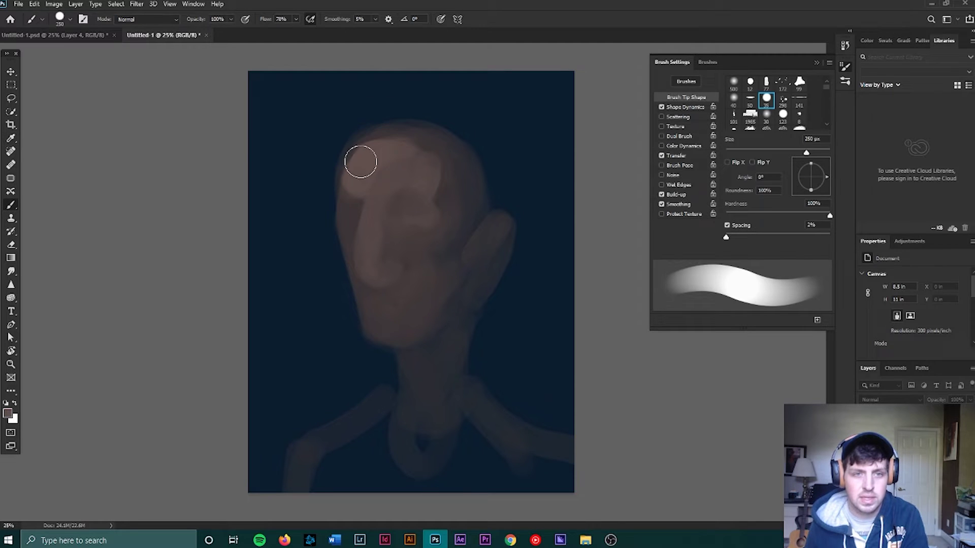
pyautogui.moveTo(396, 147)
pyautogui.mouseDown()
pyautogui.moveTo(439, 171)
pyautogui.moveTo(422, 203)
pyautogui.mouseUp()
pyautogui.keyDown('alt'); pyautogui.click(372, 159); pyautogui.keyUp('alt')
pyautogui.moveTo(387, 169); pyautogui.dragTo(413, 166)
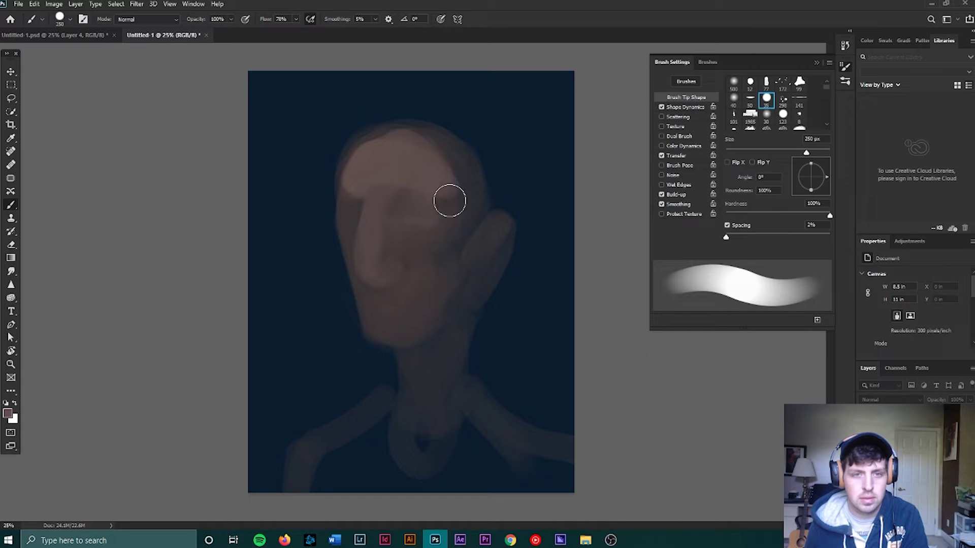
# - Sample a dark cheek tone and paint the shadow under the nose and the mouth with a 125 px brush
pyautogui.keyDown('alt'); pyautogui.click(445, 259); pyautogui.keyUp('alt')
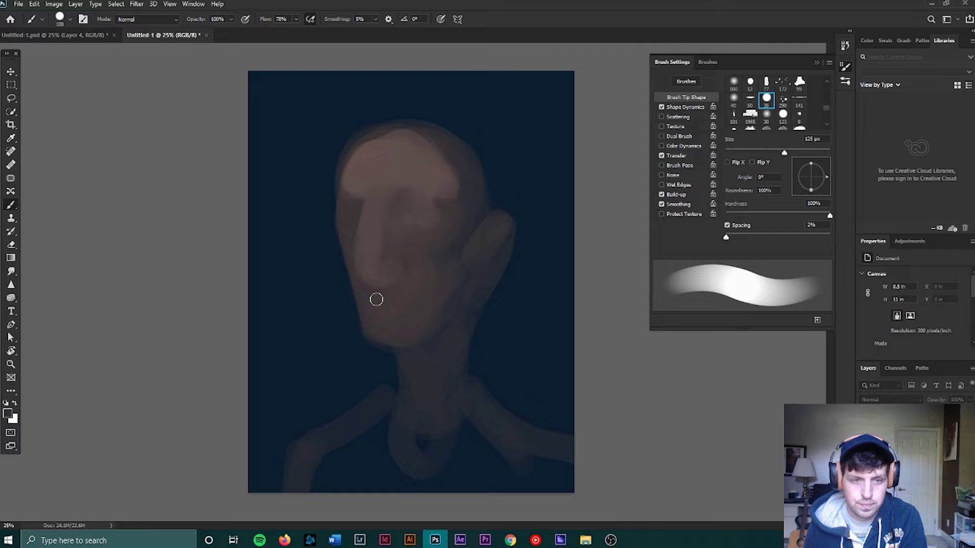
pyautogui.press('.')
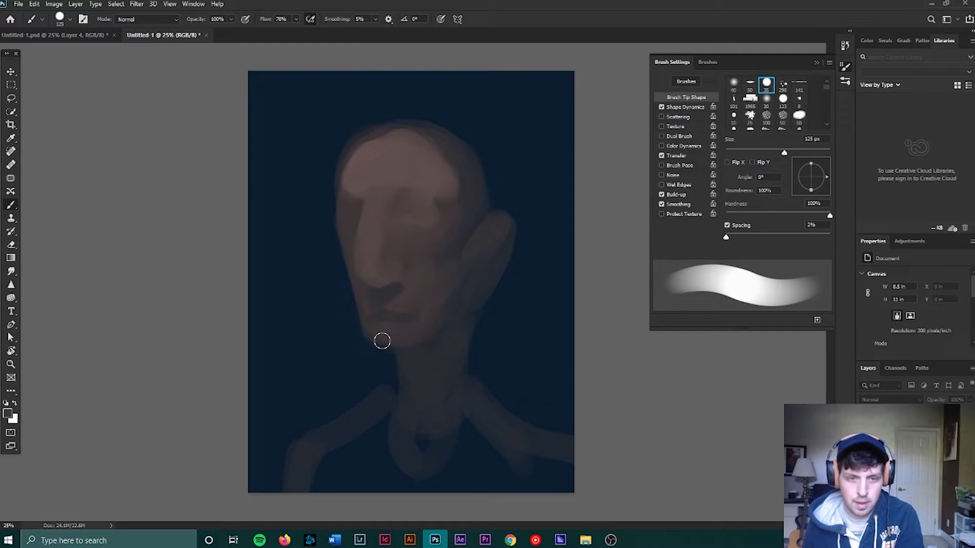
# - Extend the chin slightly downward and enlarge the brush to 250 px
pyautogui.press(']')
pyautogui.press(']')
pyautogui.press(']')
pyautogui.press(']')
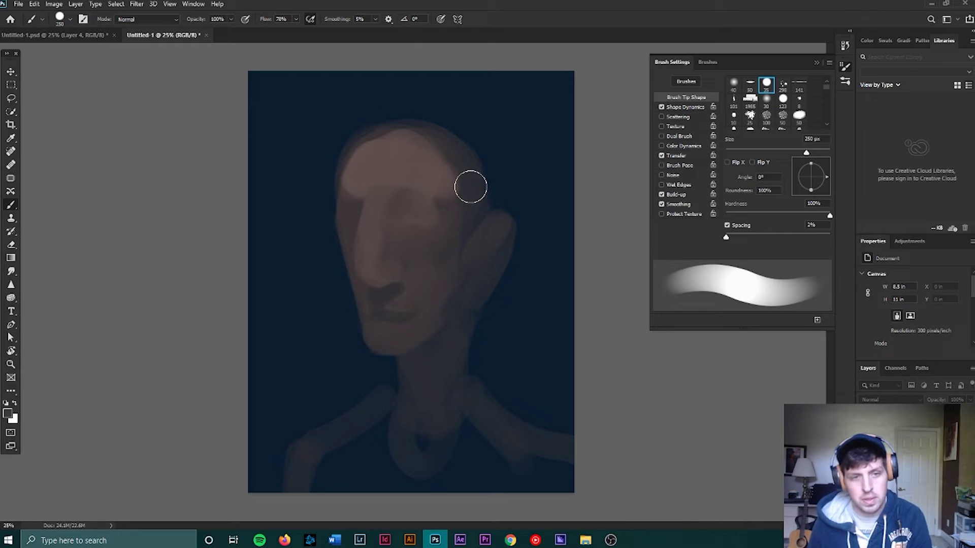
# - Reduce the brush to 90 px, sample the dark tone under the nose and paint the crease of the near eye socket
pyautogui.press('[')
pyautogui.press('[')
pyautogui.press('[')
pyautogui.press('[')
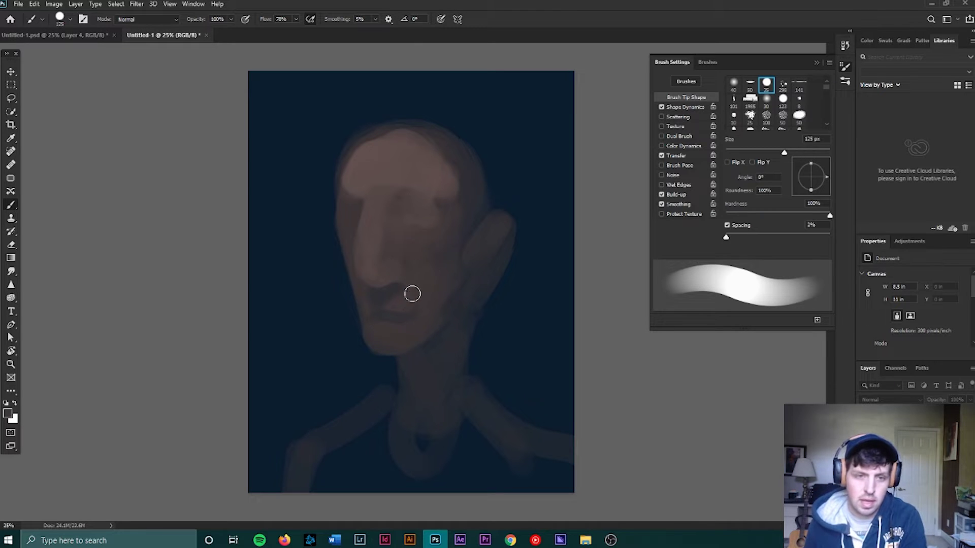
pyautogui.press('[')
pyautogui.press('[')
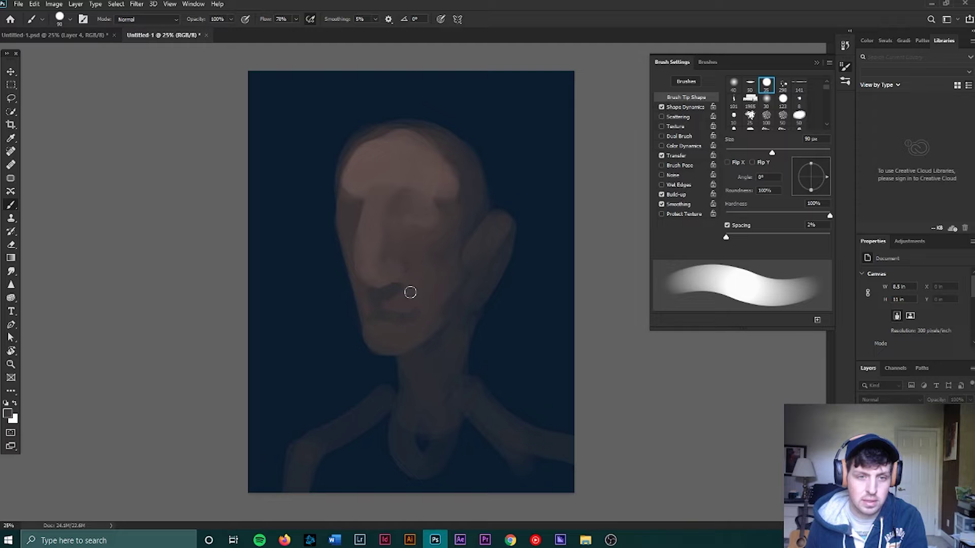
pyautogui.keyDown('alt'); pyautogui.click(379, 294); pyautogui.keyUp('alt')
pyautogui.moveTo(401, 201); pyautogui.dragTo(428, 203)
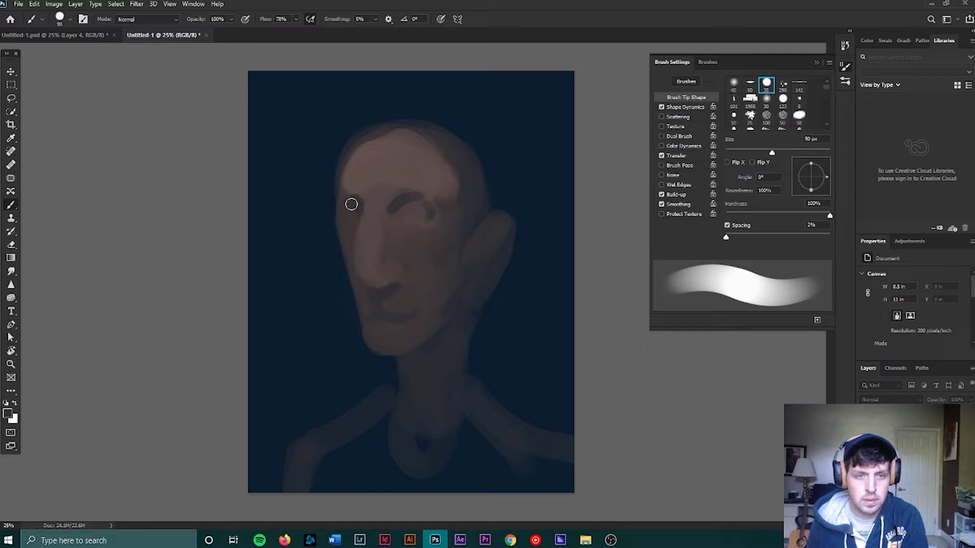
# - Enlarge the brush to 150 px and darken the near eye socket under the brow and below the eye
pyautogui.press(']')
pyautogui.press(']')
pyautogui.press(']')
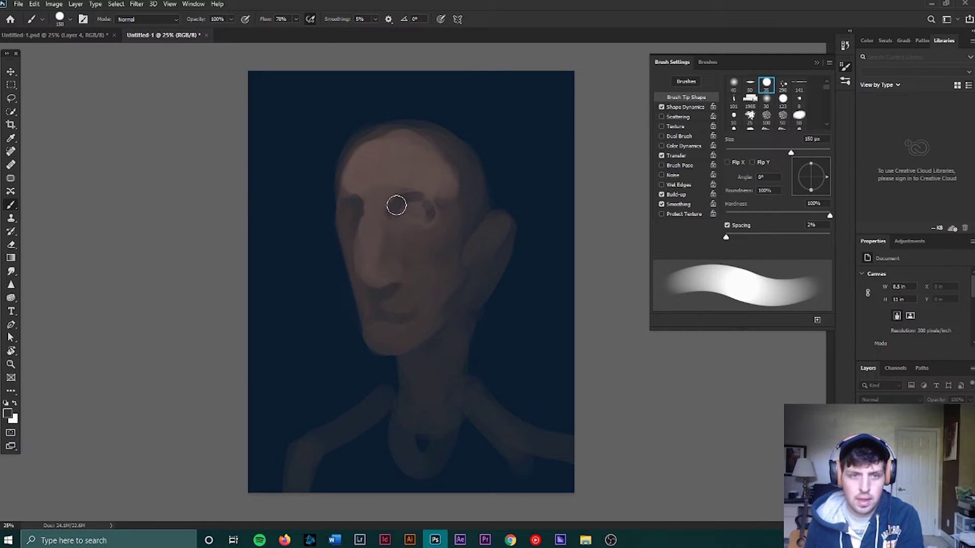
pyautogui.moveTo(419, 198); pyautogui.dragTo(424, 203)
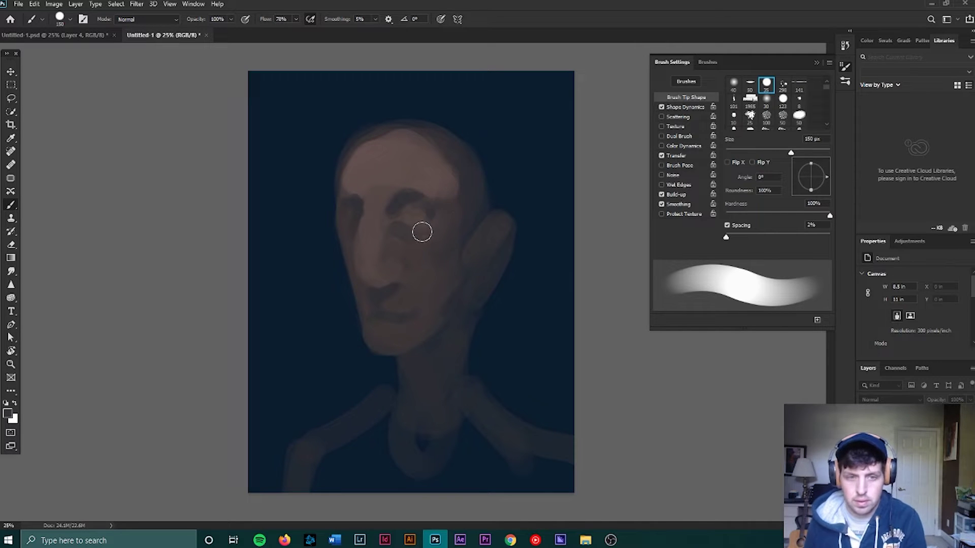
pyautogui.keyDown('alt'); pyautogui.click(397, 240); pyautogui.keyUp('alt')
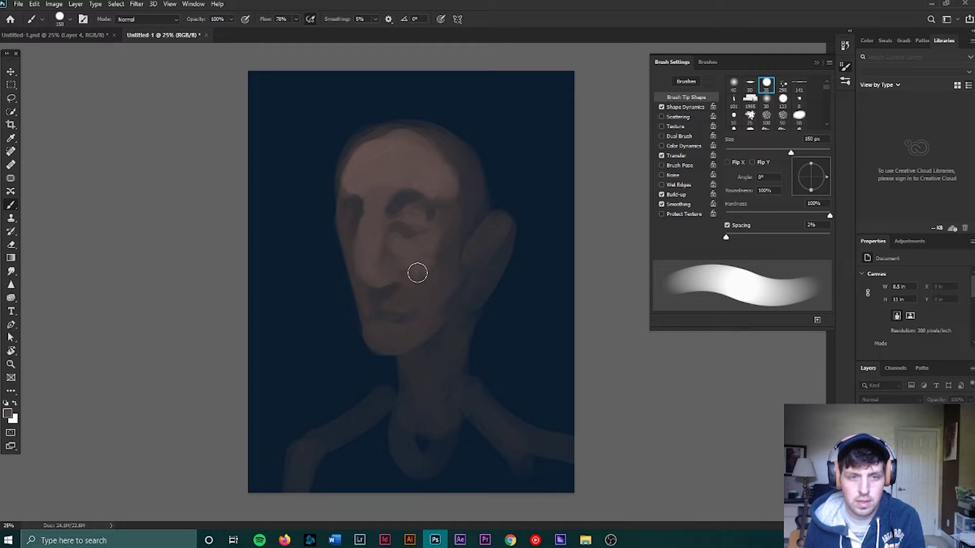
# - Trim the far cheek edge with the background blue and refine the nose side and near cheek with sampled skin tones
pyautogui.keyDown('alt'); pyautogui.click(330, 261); pyautogui.keyUp('alt')
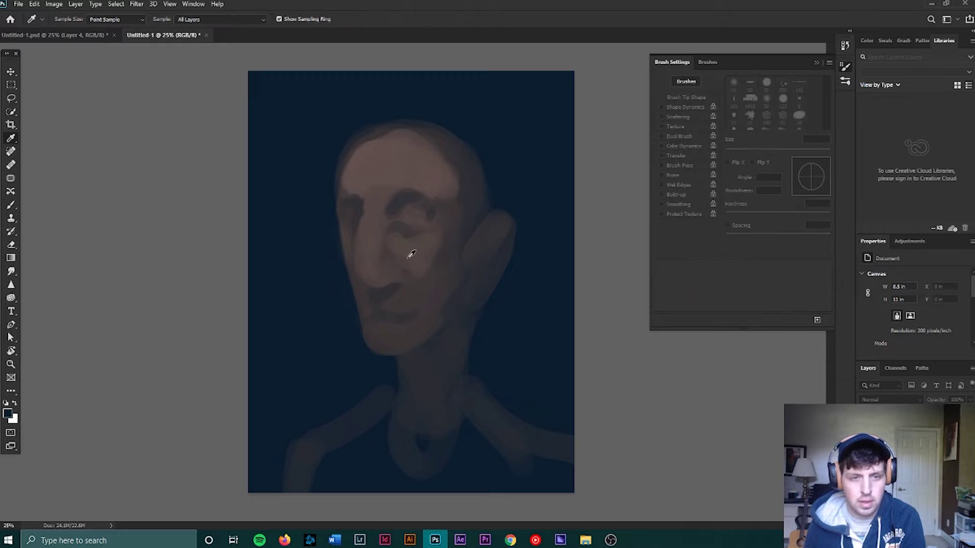
pyautogui.keyDown('alt'); pyautogui.click(384, 251); pyautogui.keyUp('alt')
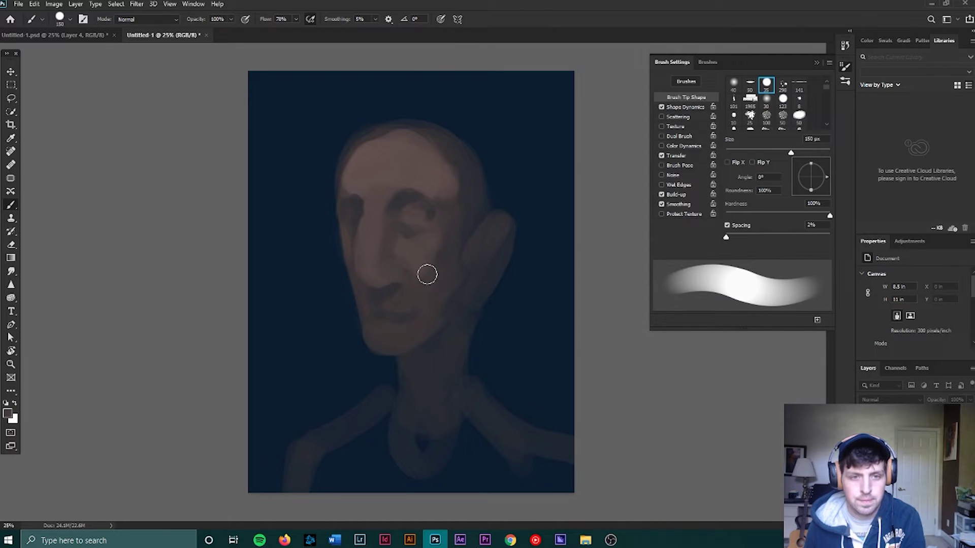
pyautogui.keyDown('alt'); pyautogui.click(446, 263); pyautogui.keyUp('alt')
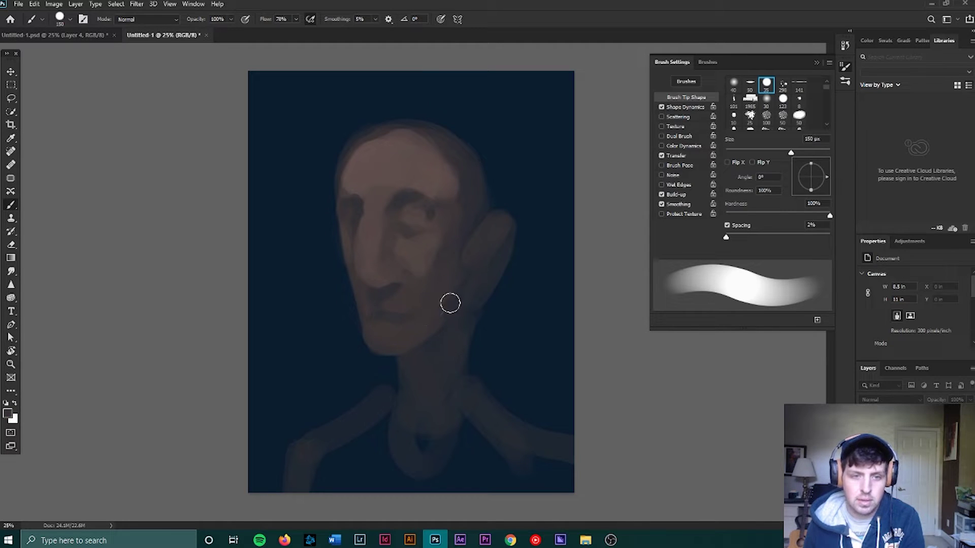
pyautogui.keyDown('alt'); pyautogui.click(389, 337); pyautogui.keyUp('alt')
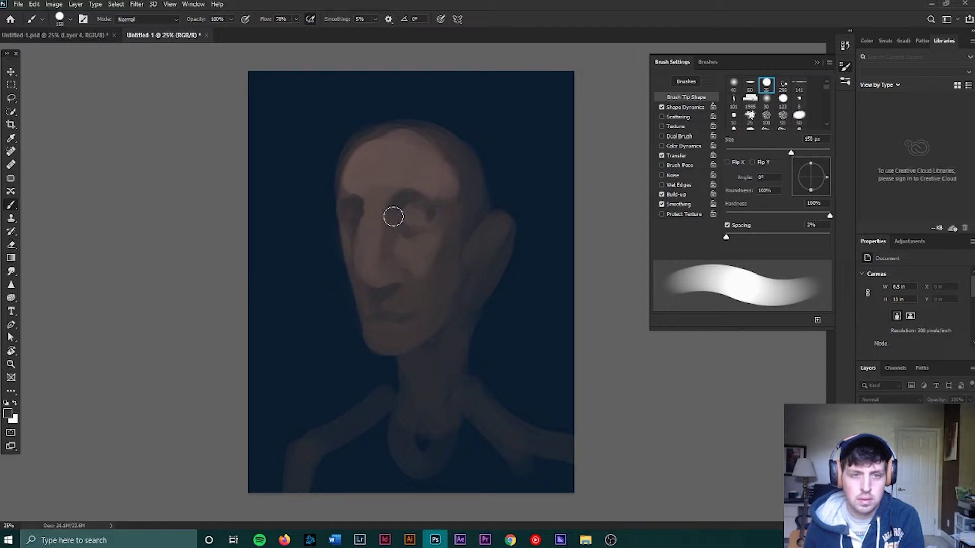
# - Sample the forehead tone to lighten the far upper edge of the skull, and reshape the near eyelid with sampled tones
pyautogui.keyDown('alt'); pyautogui.click(348, 166); pyautogui.keyUp('alt')
pyautogui.moveTo(347, 174)
pyautogui.mouseDown()
pyautogui.moveTo(370, 135)
pyautogui.moveTo(398, 135)
pyautogui.mouseUp()
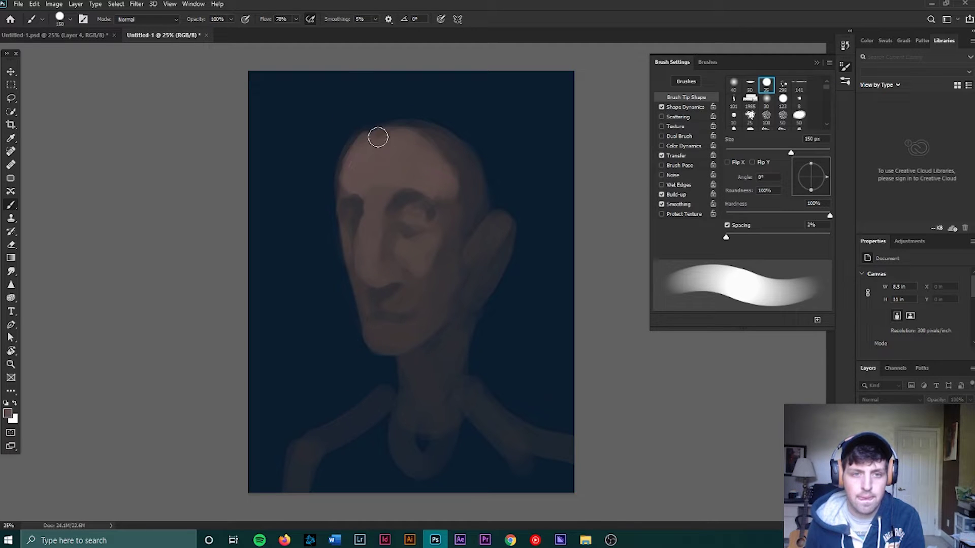
pyautogui.keyDown('alt'); pyautogui.click(403, 203); pyautogui.keyUp('alt')
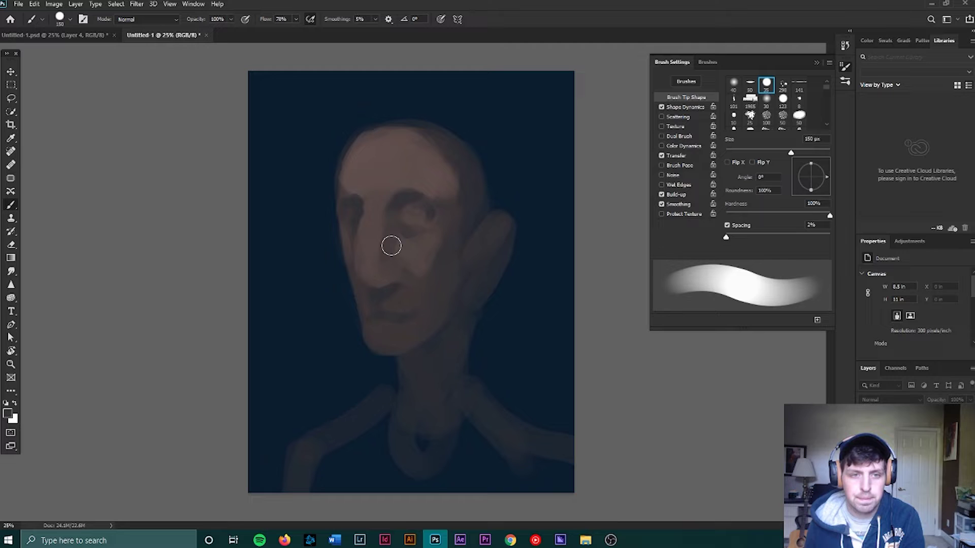
pyautogui.keyDown('alt'); pyautogui.click(409, 252); pyautogui.keyUp('alt')
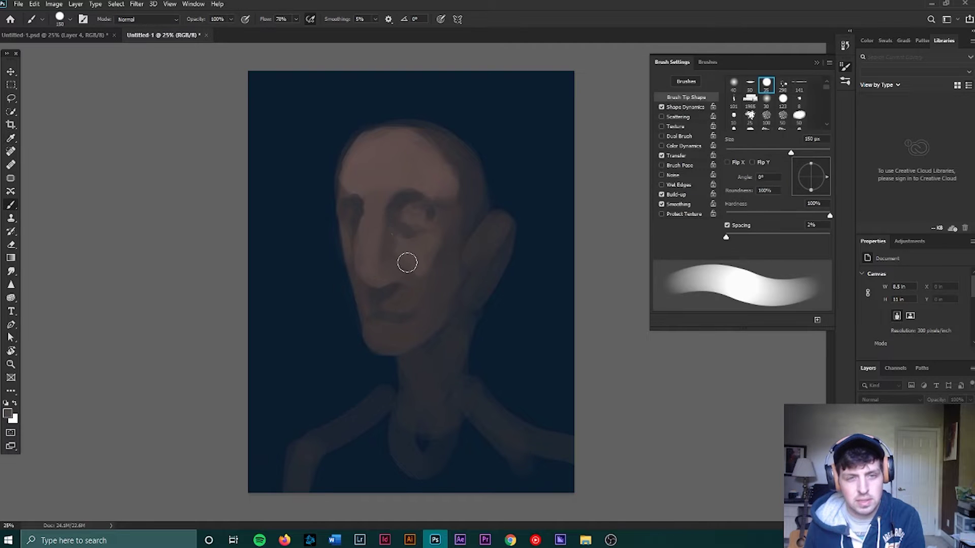
# - Sample face tones to build out the far cheek and the lower edge of the chin
pyautogui.keyDown('alt'); pyautogui.click(348, 243); pyautogui.keyUp('alt')
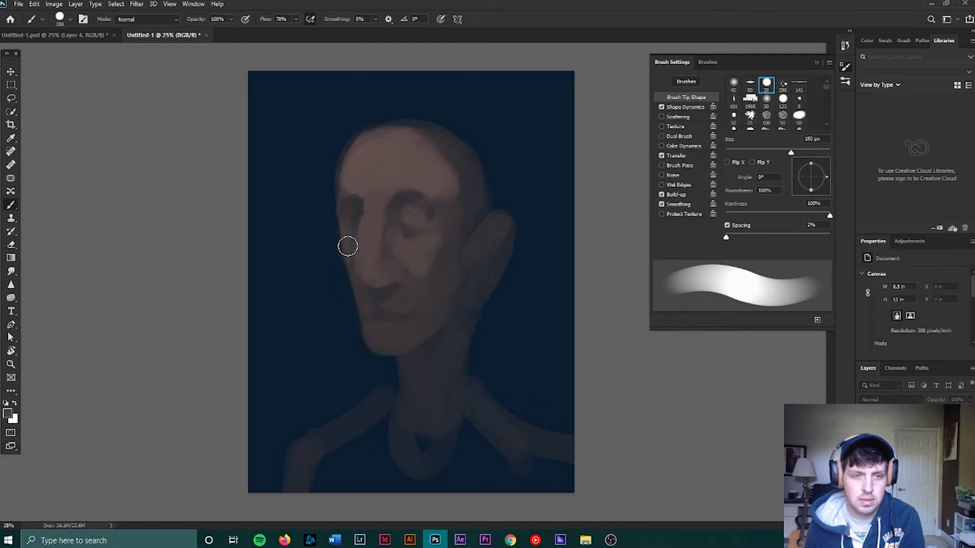
pyautogui.moveTo(348, 246); pyautogui.dragTo(369, 247)
pyautogui.keyDown('alt'); pyautogui.click(383, 291); pyautogui.keyUp('alt')
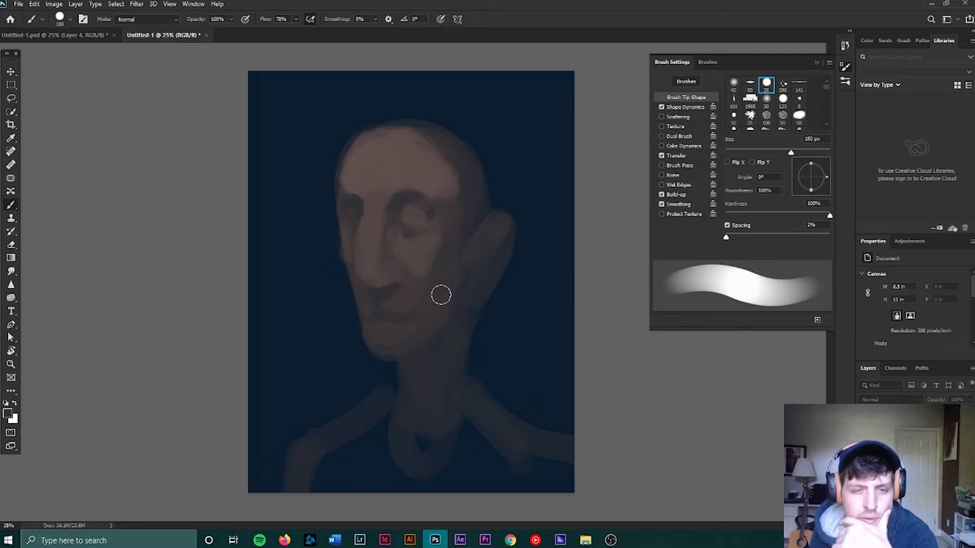
pyautogui.keyDown('alt'); pyautogui.click(387, 331); pyautogui.keyUp('alt')
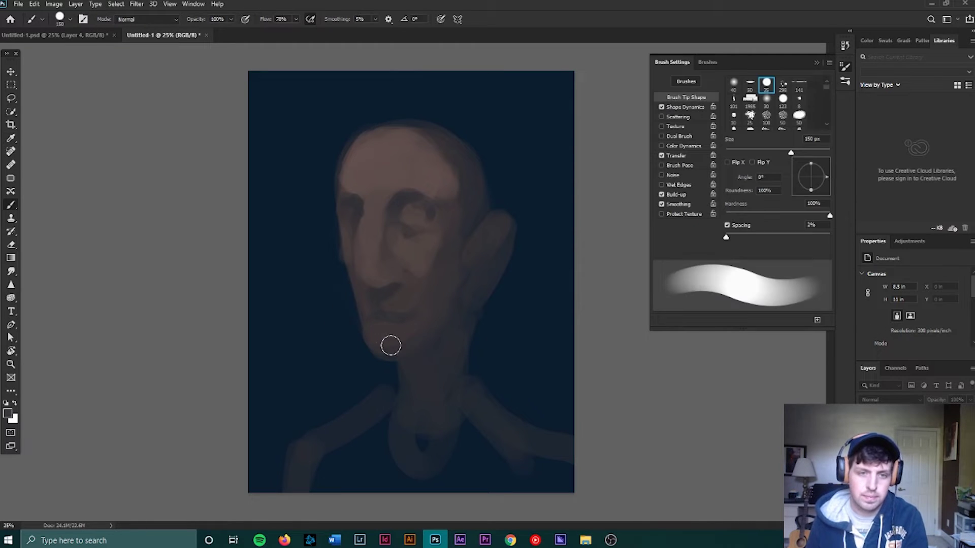
# - Sample the light cheek tone and extend the near cheekbone's light toward the ear and up beside the eye
pyautogui.keyDown('alt'); pyautogui.click(420, 252); pyautogui.keyUp('alt')
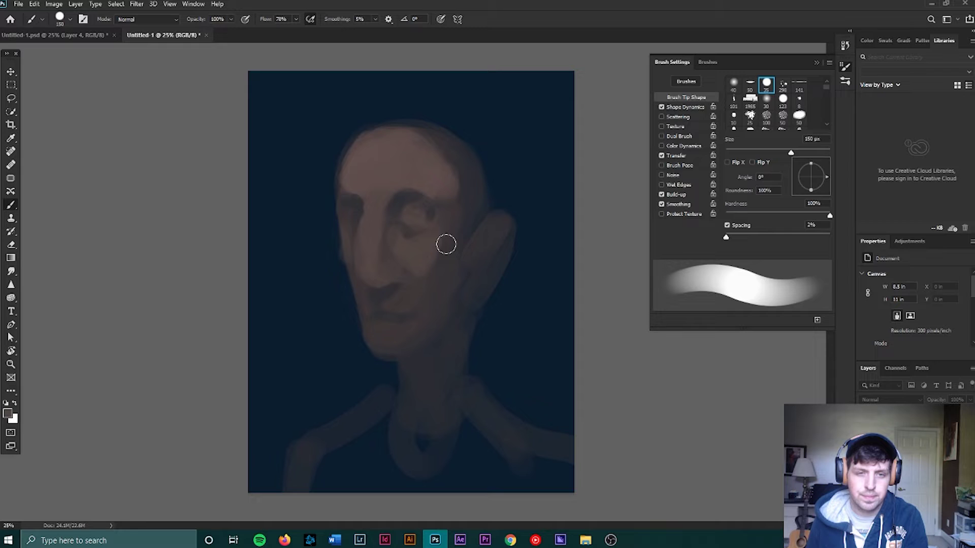
pyautogui.press('i')
pyautogui.press('b')
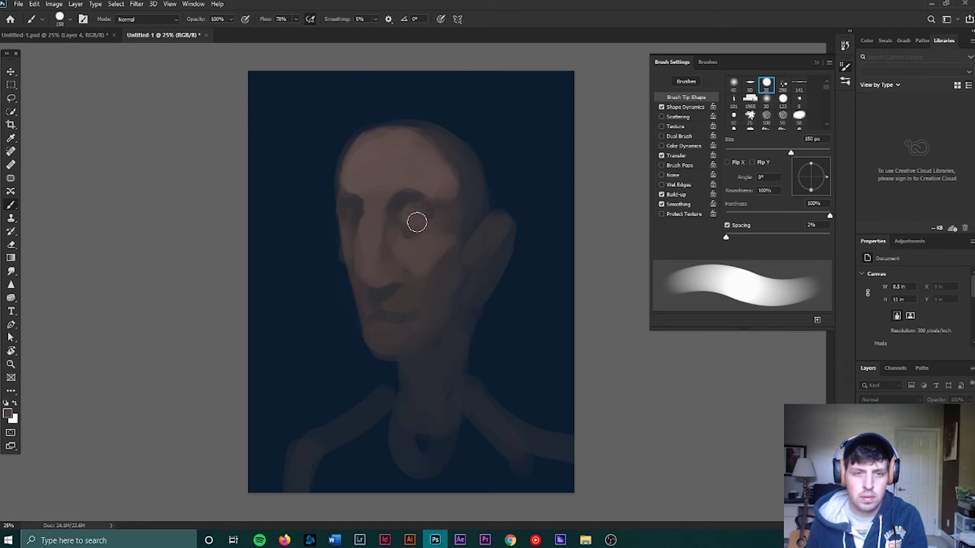
pyautogui.keyDown('alt'); pyautogui.click(422, 210); pyautogui.keyUp('alt')
# - Reshape the far cheek contour with sampled background and skin tones, and rework the shadows and lights around the mouth and chin
pyautogui.keyDown('alt'); pyautogui.click(321, 243); pyautogui.keyUp('alt')
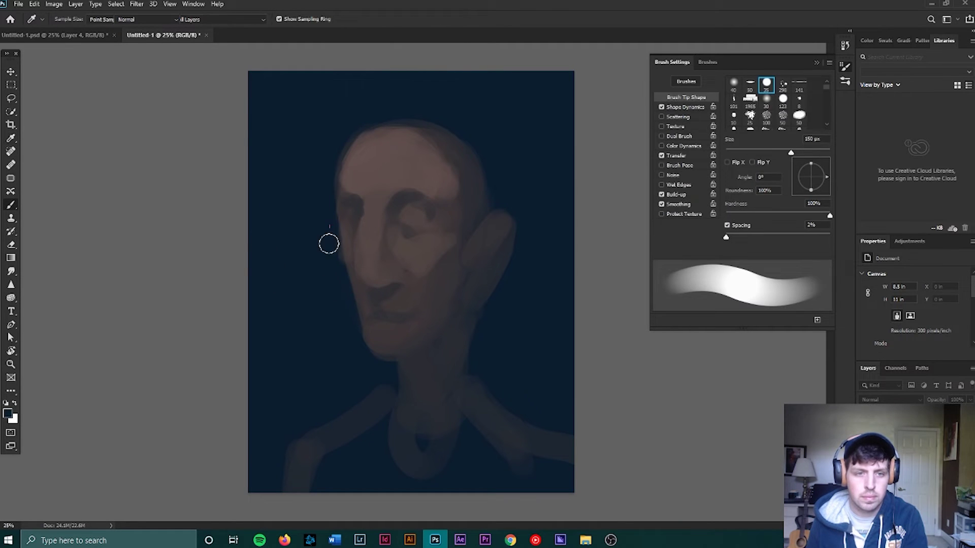
pyautogui.keyDown('alt'); pyautogui.click(347, 242); pyautogui.keyUp('alt')
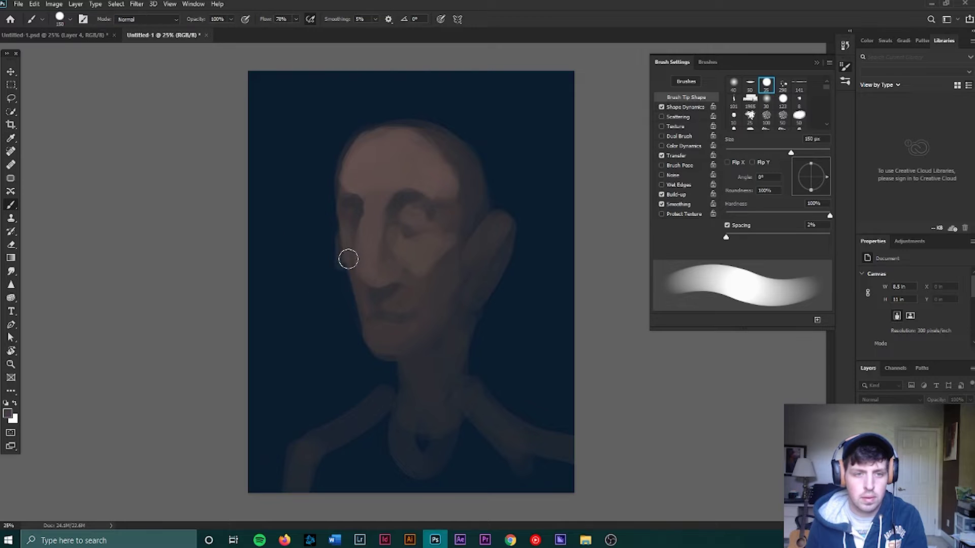
pyautogui.keyDown('alt'); pyautogui.click(369, 229); pyautogui.keyUp('alt')
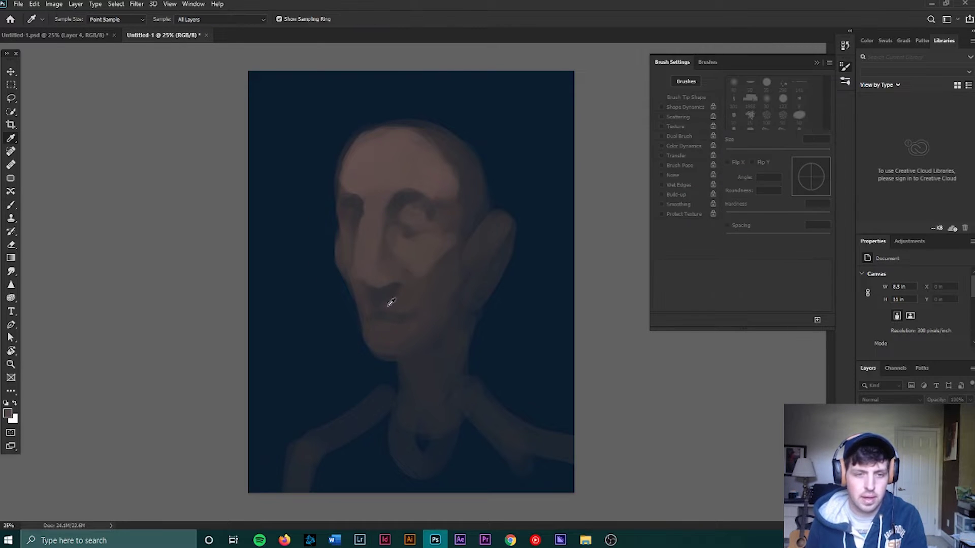
pyautogui.keyDown('alt'); pyautogui.click(379, 289); pyautogui.keyUp('alt')
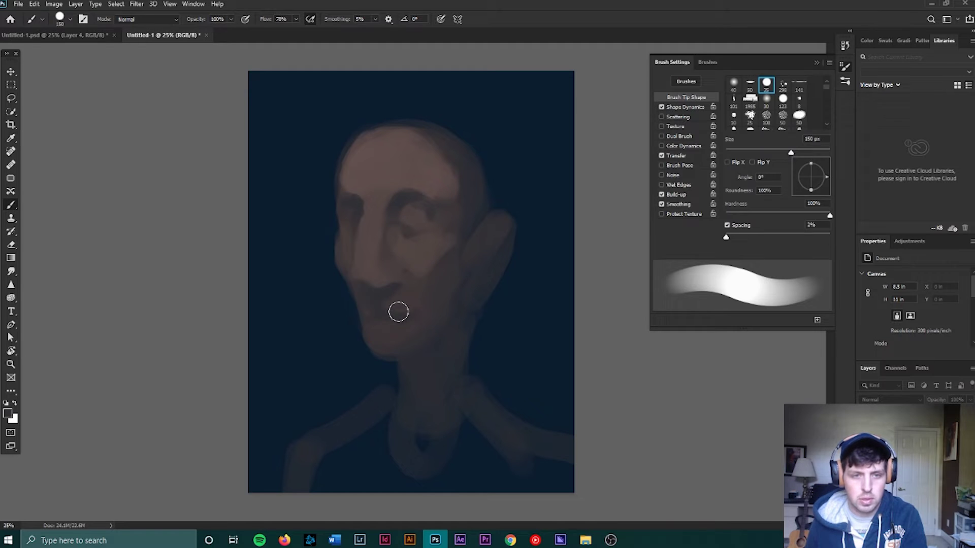
pyautogui.keyDown('alt'); pyautogui.click(423, 254); pyautogui.keyUp('alt')
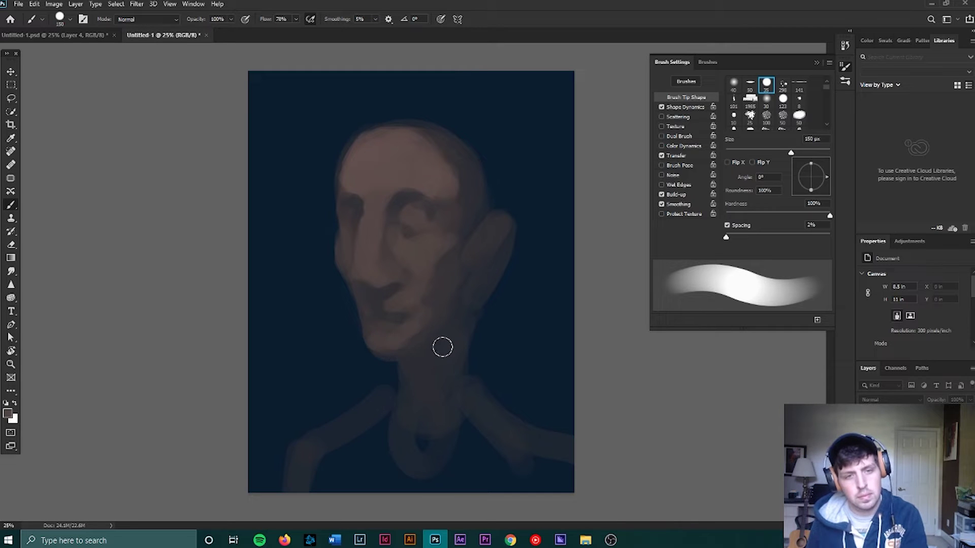
# - Paint light skin down the neck and chest, and carve a V-shaped neckline with background blue using a 400 px brush
pyautogui.moveTo(449, 323)
pyautogui.mouseDown()
pyautogui.moveTo(430, 384)
pyautogui.moveTo(405, 406)
pyautogui.moveTo(412, 453)
pyautogui.moveTo(405, 435)
pyautogui.moveTo(455, 414)
pyautogui.moveTo(400, 453)
pyautogui.moveTo(400, 395)
pyautogui.moveTo(384, 359)
pyautogui.moveTo(434, 433)
pyautogui.moveTo(419, 451)
pyautogui.mouseUp()
pyautogui.press(']')
pyautogui.press(']')
pyautogui.press(']')
pyautogui.press(']')
pyautogui.press(']')
pyautogui.keyDown('alt'); pyautogui.click(373, 443); pyautogui.keyUp('alt')
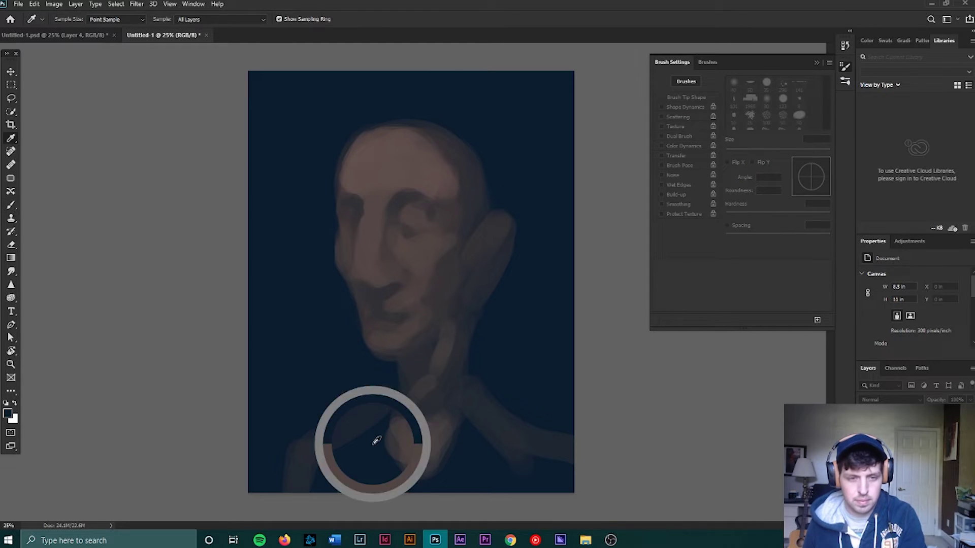
pyautogui.moveTo(381, 406); pyautogui.dragTo(393, 472)
pyautogui.moveTo(374, 391); pyautogui.dragTo(376, 422)
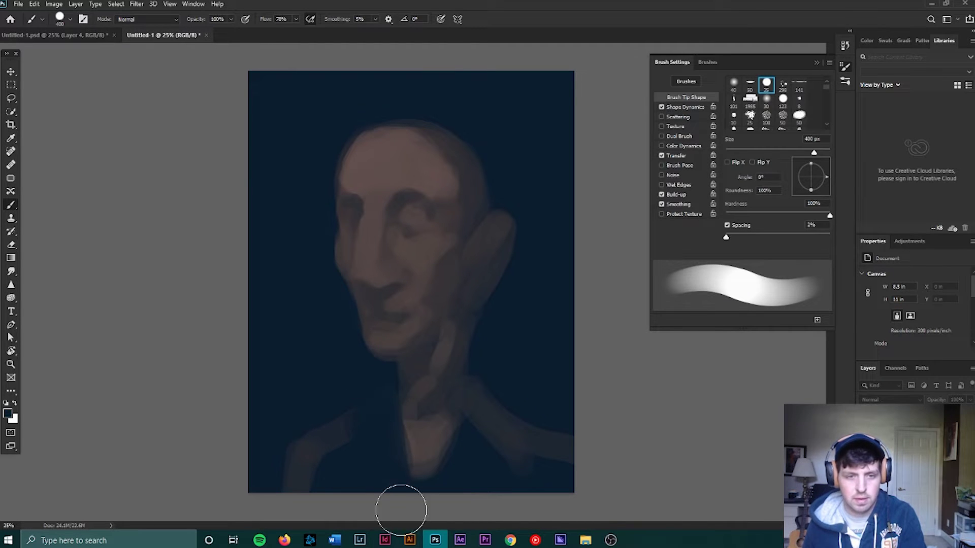
# - Sample the nose tone and broaden the lower part of the nose with the 400 px brush
pyautogui.keyDown('alt'); pyautogui.click(370, 254); pyautogui.keyUp('alt')
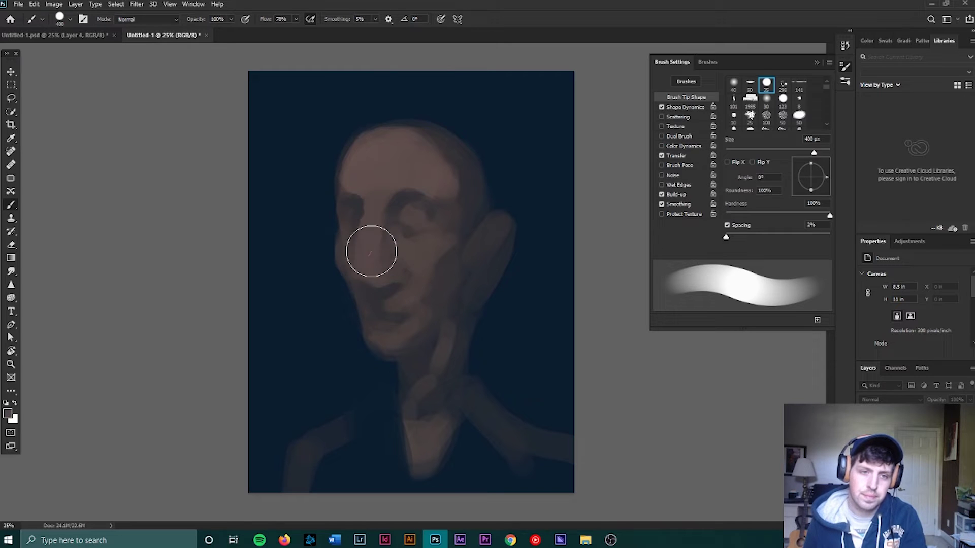
pyautogui.moveTo(370, 251); pyautogui.dragTo(371, 272)
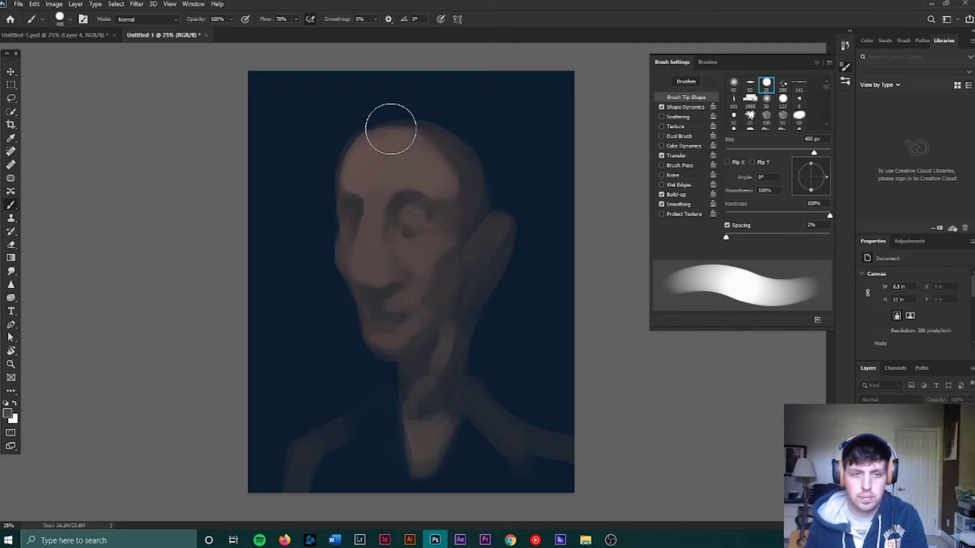
# - Set the background color to the pink skin tone c2847f
pyautogui.click(13, 419)
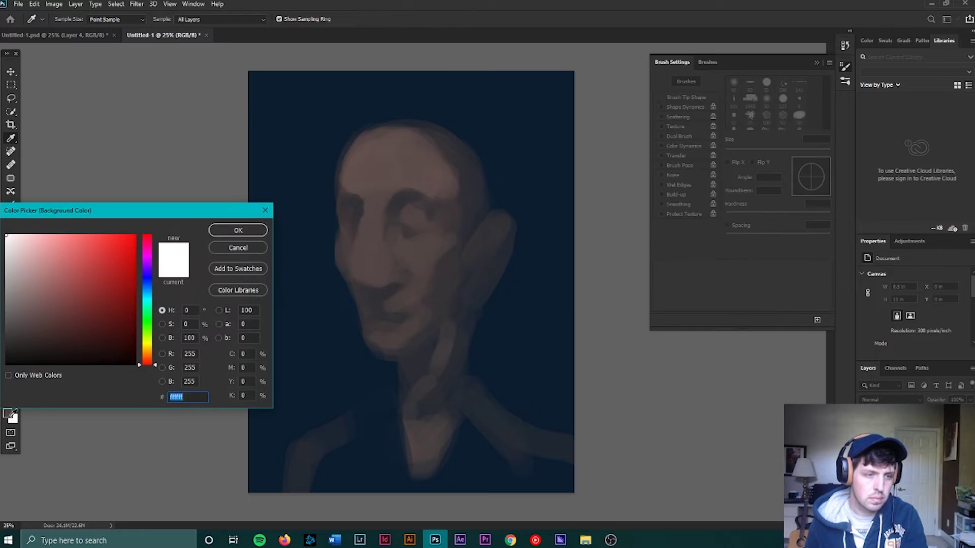
pyautogui.click(368, 260)
pyautogui.moveTo(36, 292); pyautogui.dragTo(50, 265)
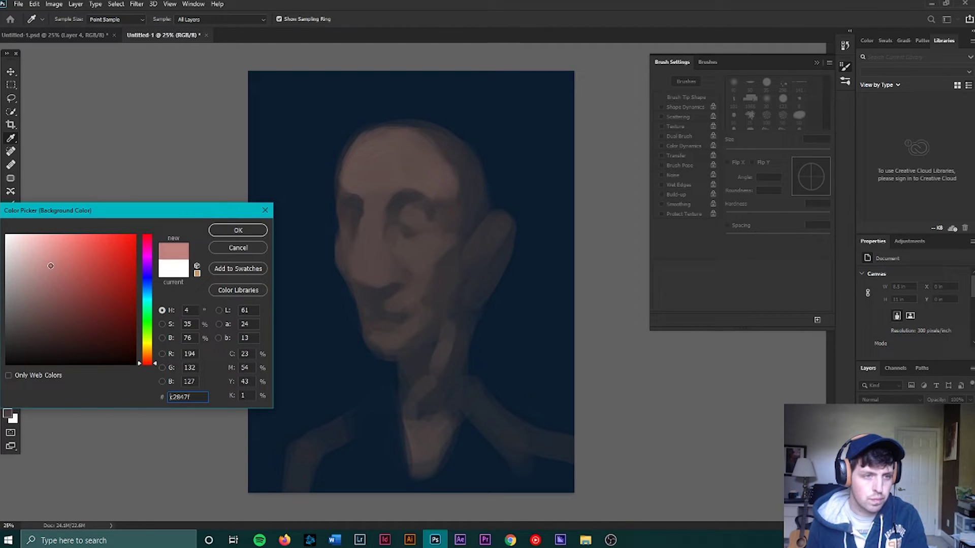
pyautogui.click(238, 230)
# - Reduce the brush to 100 px and paint a pink highlight from beside the nose down to the upper lip
pyautogui.press('b')
pyautogui.press('[')
pyautogui.press('[')
pyautogui.press('[')
pyautogui.press('[')
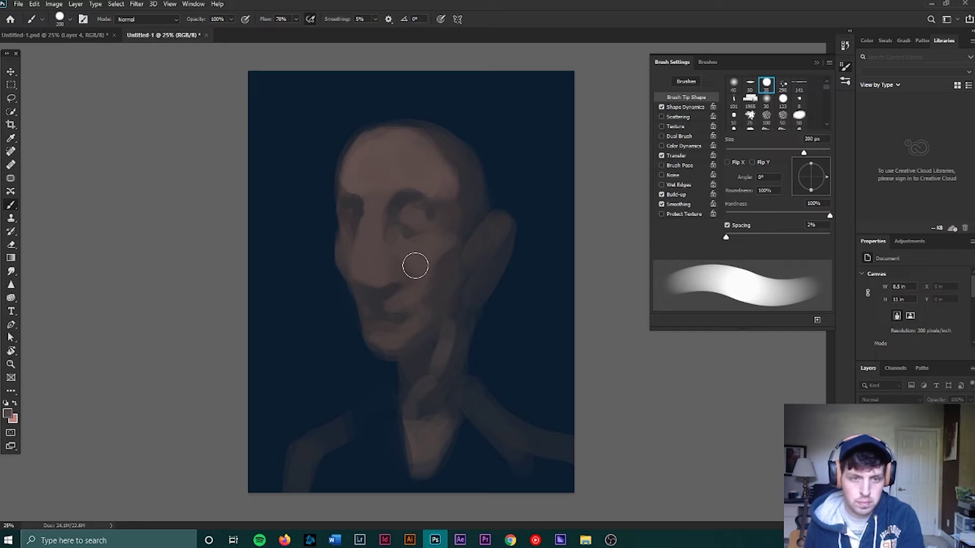
pyautogui.press('[')
pyautogui.press('[')
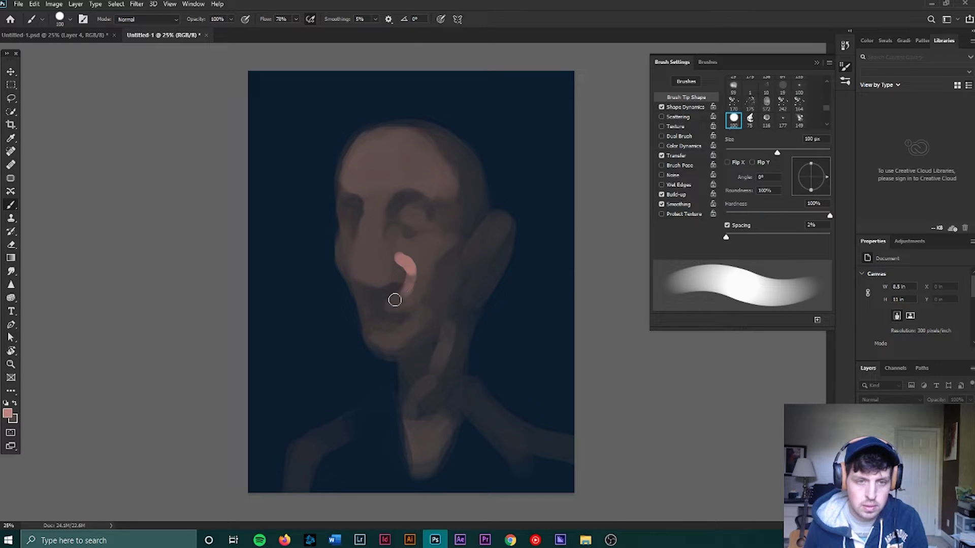
pyautogui.keyDown('alt'); pyautogui.click(409, 280); pyautogui.keyUp('alt')
pyautogui.moveTo(410, 270); pyautogui.dragTo(406, 297)
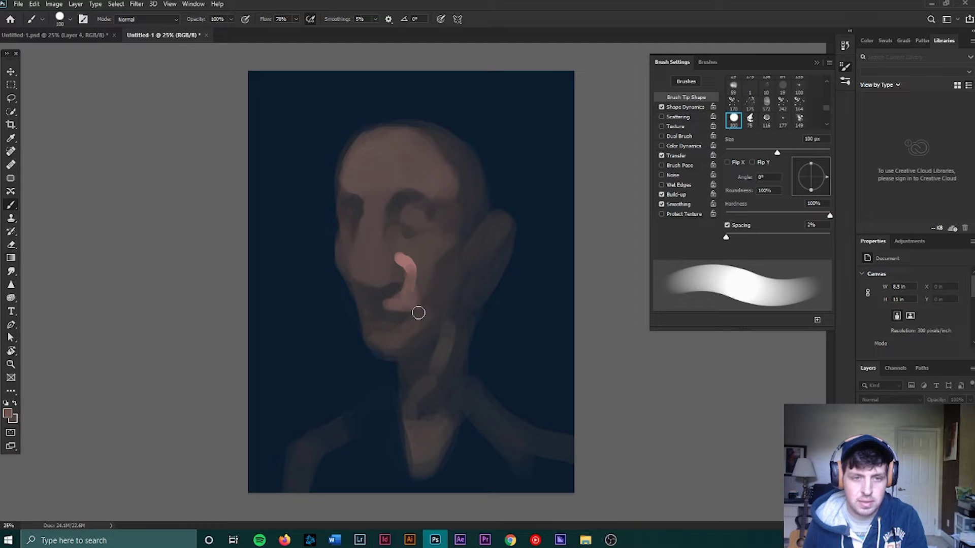
# - Sample the pink highlight and spread it over the near cheek, up beside the nose and under the eye
pyautogui.keyDown('alt'); pyautogui.click(405, 260); pyautogui.keyUp('alt')
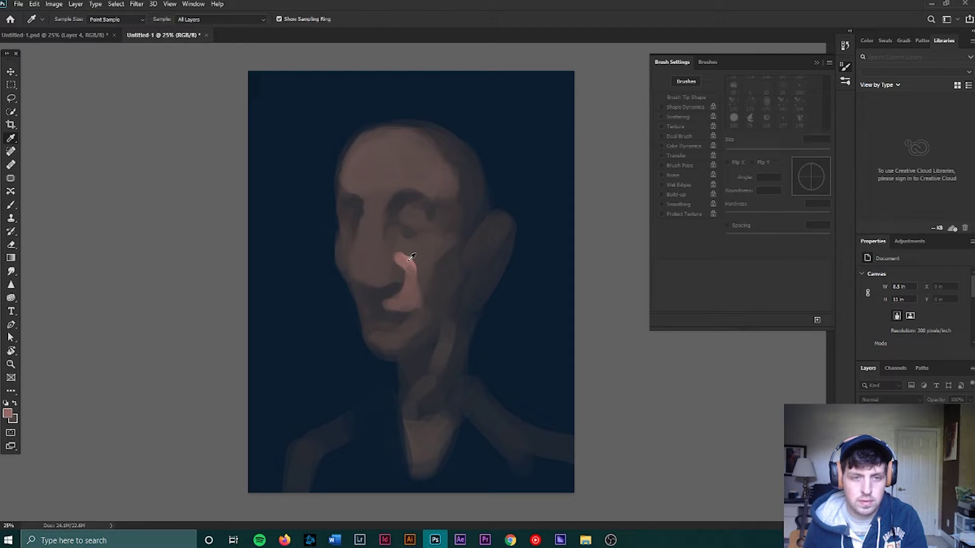
pyautogui.moveTo(408, 264)
pyautogui.mouseDown()
pyautogui.moveTo(394, 227)
pyautogui.moveTo(407, 266)
pyautogui.moveTo(400, 239)
pyautogui.moveTo(435, 242)
pyautogui.moveTo(415, 267)
pyautogui.mouseUp()
pyautogui.keyDown('alt'); pyautogui.click(413, 248); pyautogui.keyUp('alt')
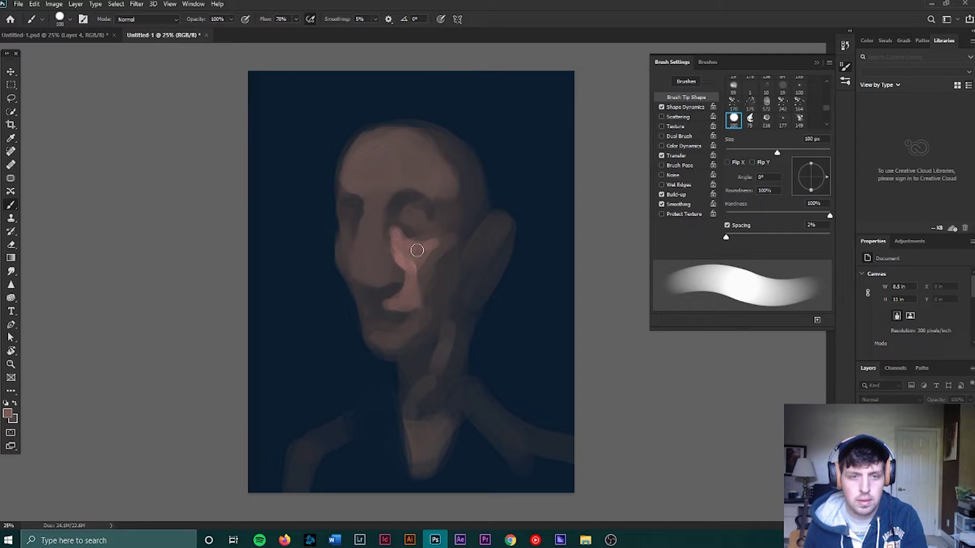
# - Sample the dark eye-socket tone to trim the highlight along the nose, and paint a sampled pink light over the near brow
pyautogui.press('alt')
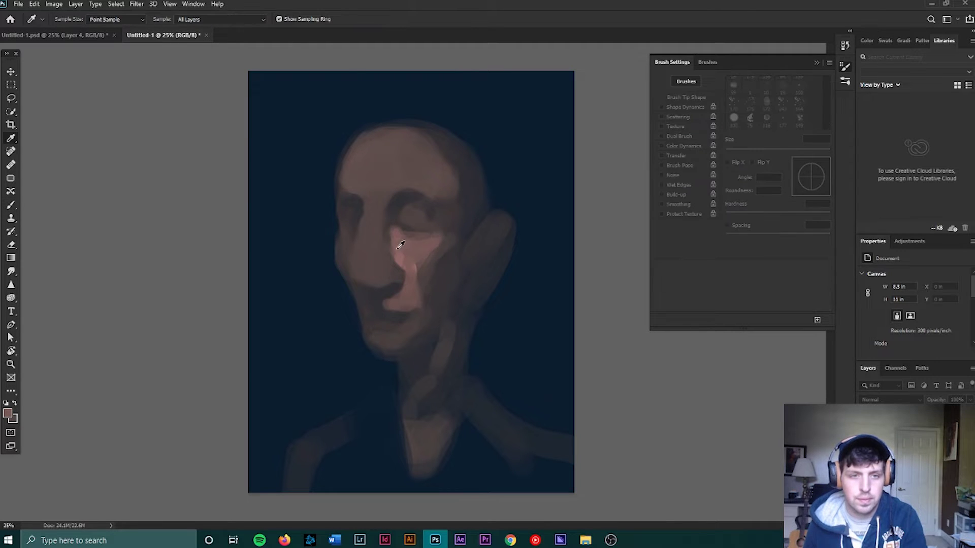
pyautogui.keyDown('alt'); pyautogui.click(391, 218); pyautogui.keyUp('alt')
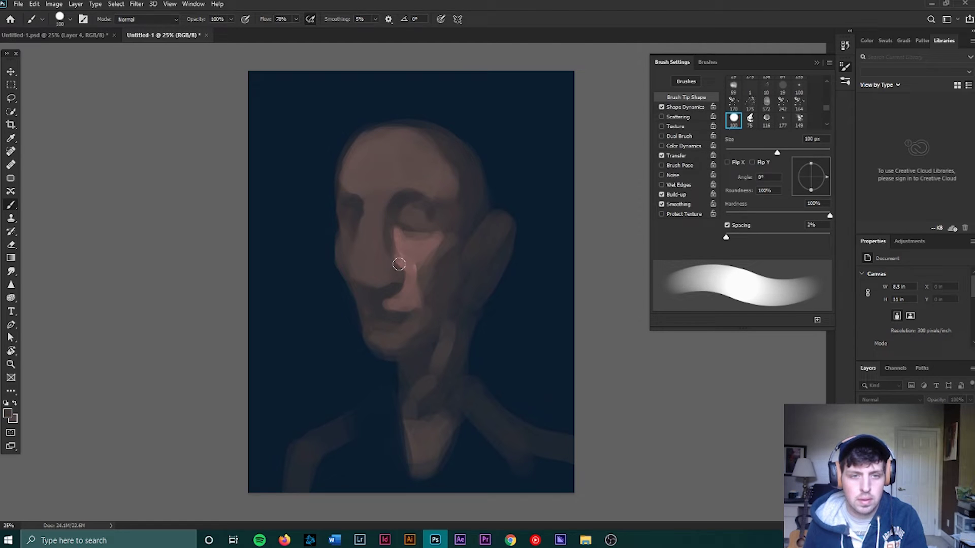
pyautogui.keyDown('alt'); pyautogui.click(413, 238); pyautogui.keyUp('alt')
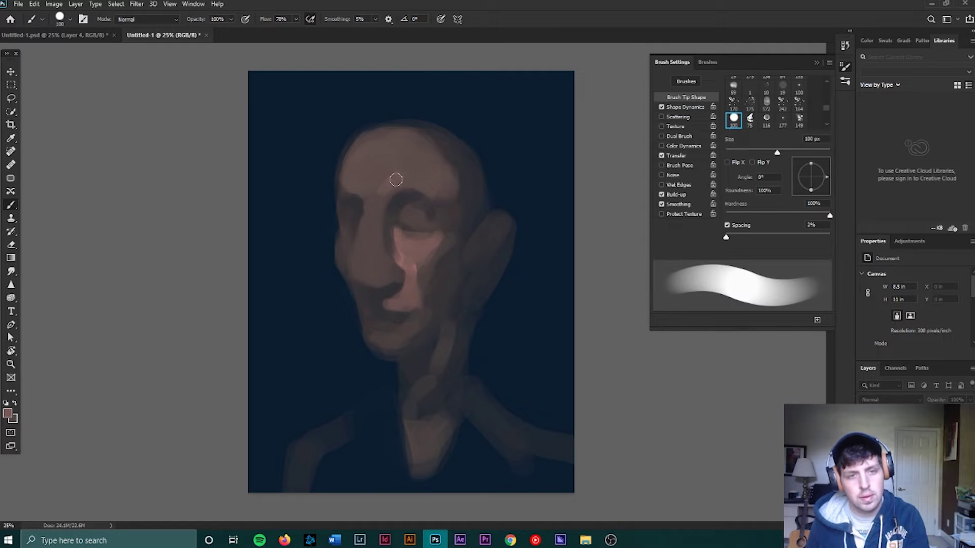
pyautogui.keyDown('alt'); pyautogui.click(414, 284); pyautogui.keyUp('alt')
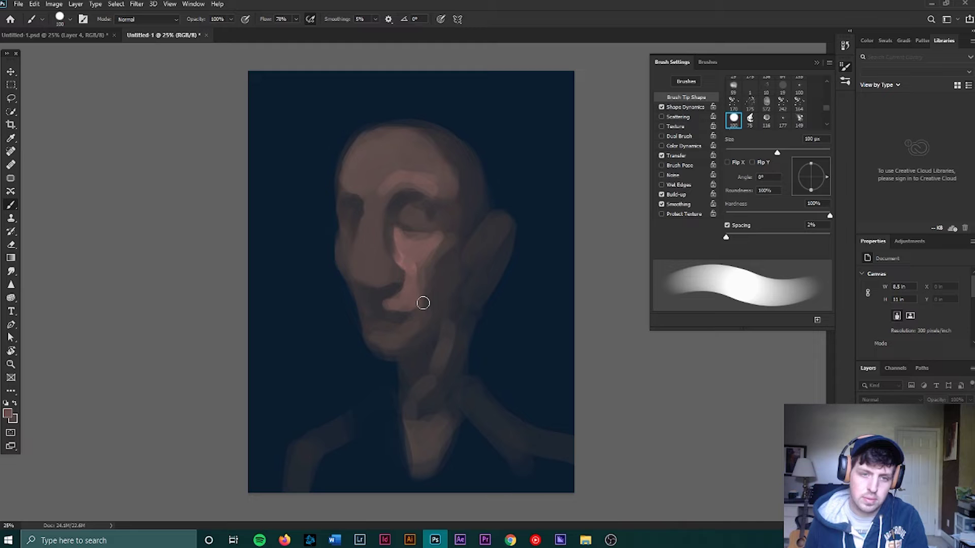
# - Sample the cheek's pink tones and extend them over the outer cheek, mouth corner and chin
pyautogui.keyDown('alt'); pyautogui.click(430, 230); pyautogui.keyUp('alt')
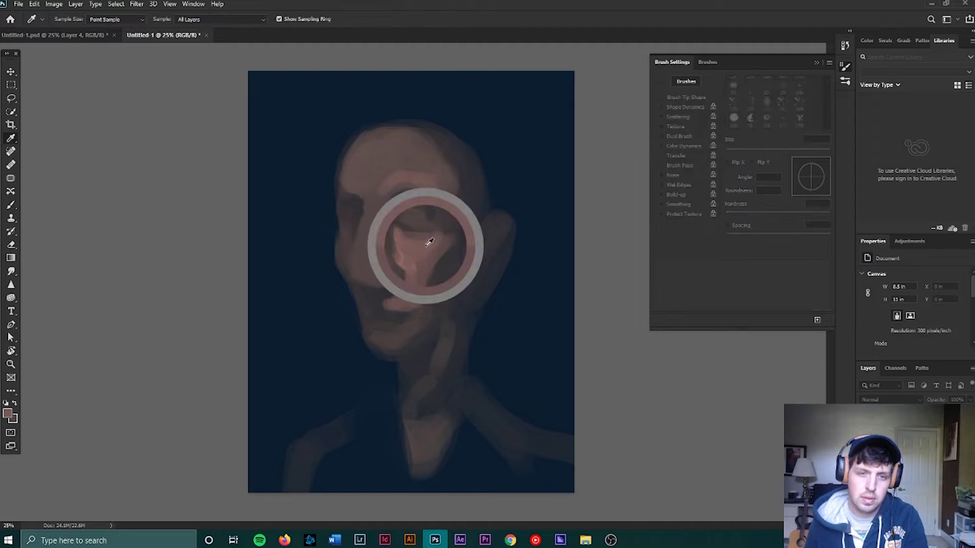
pyautogui.keyDown('alt'); pyautogui.click(435, 240); pyautogui.keyUp('alt')
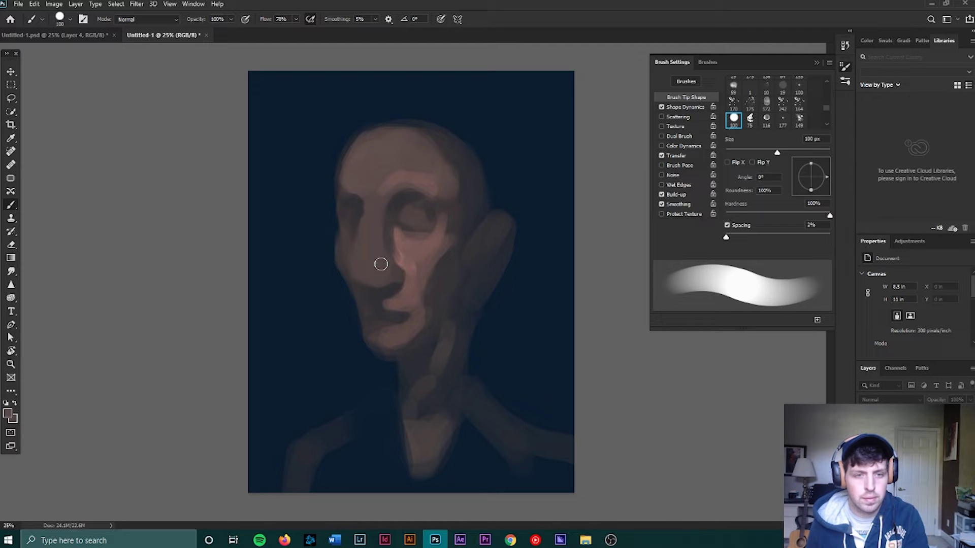
# - Sample the pink cheek light and paint a highlight along the nose ridge, from the tip up into the near brow
pyautogui.press('alt')
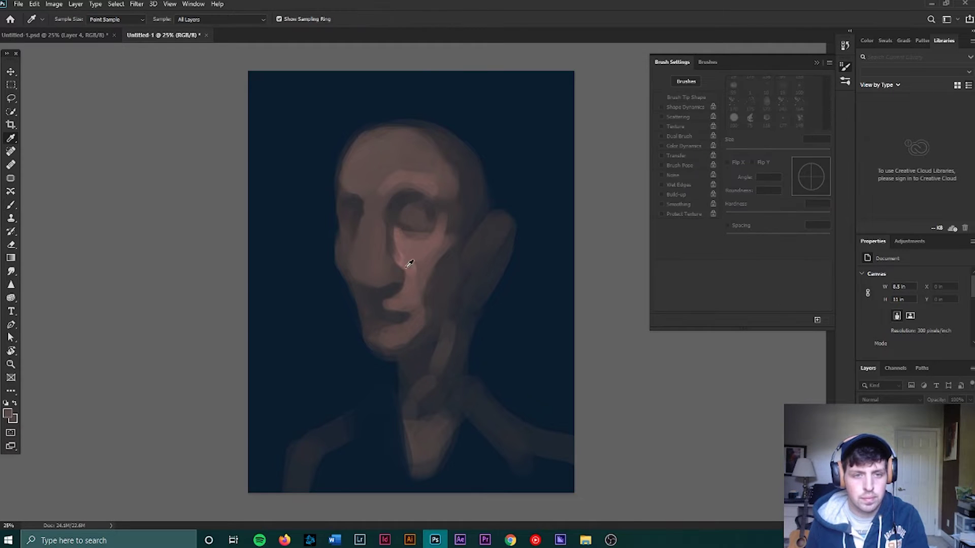
pyautogui.moveTo(376, 278); pyautogui.dragTo(378, 258)
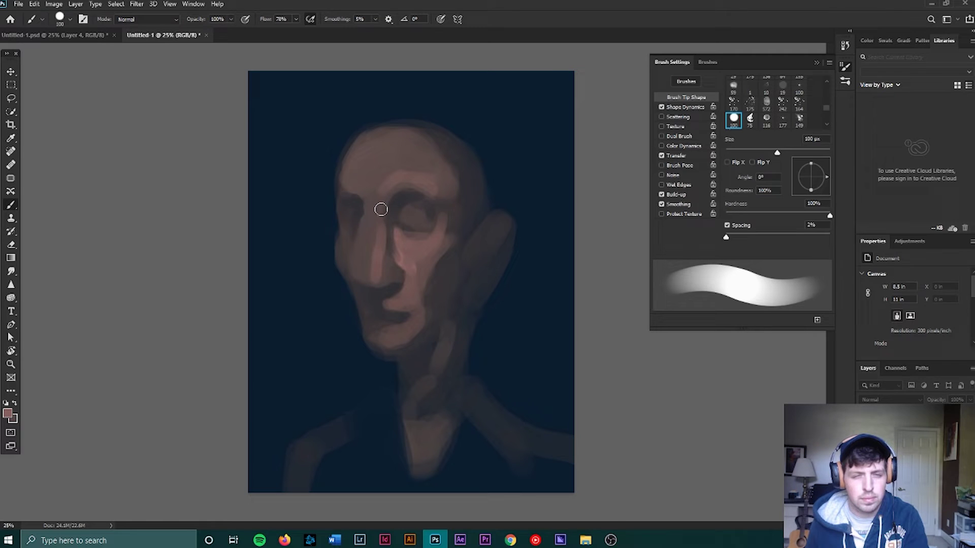
pyautogui.moveTo(381, 209); pyautogui.dragTo(379, 241)
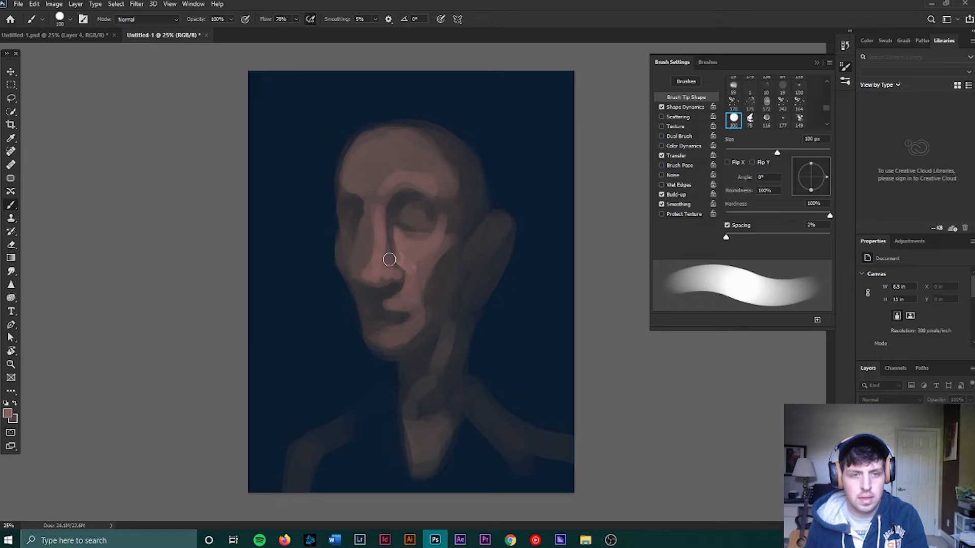
pyautogui.keyDown('alt'); pyautogui.click(389, 259); pyautogui.keyUp('alt')
pyautogui.moveTo(391, 259); pyautogui.dragTo(386, 217)
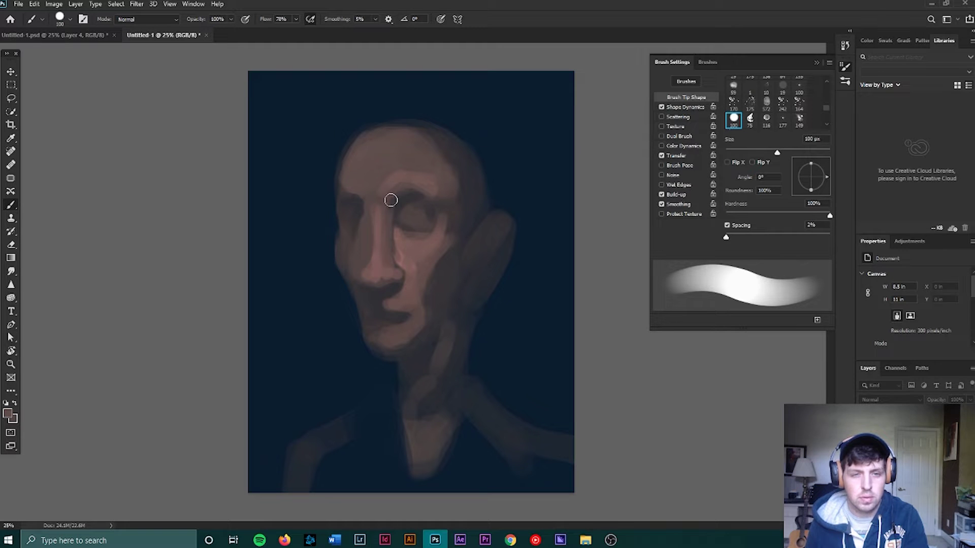
pyautogui.keyDown('alt'); pyautogui.click(390, 238); pyautogui.keyUp('alt')
pyautogui.moveTo(393, 202)
pyautogui.mouseDown()
pyautogui.moveTo(381, 234)
pyautogui.moveTo(394, 178)
pyautogui.mouseUp()
pyautogui.keyDown('alt'); pyautogui.click(382, 231); pyautogui.keyUp('alt')
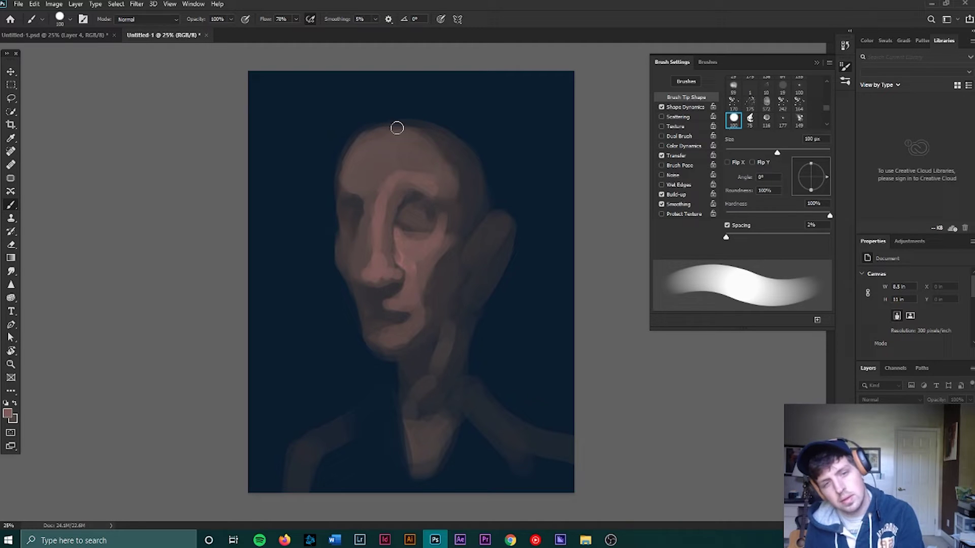
# - Enlarge the brush to 200 px and blend sampled pink between the nose, the nostril wing and the area under the near eye
pyautogui.press('.')
pyautogui.press(']')
pyautogui.press(']')
pyautogui.press(']')
pyautogui.press(']')
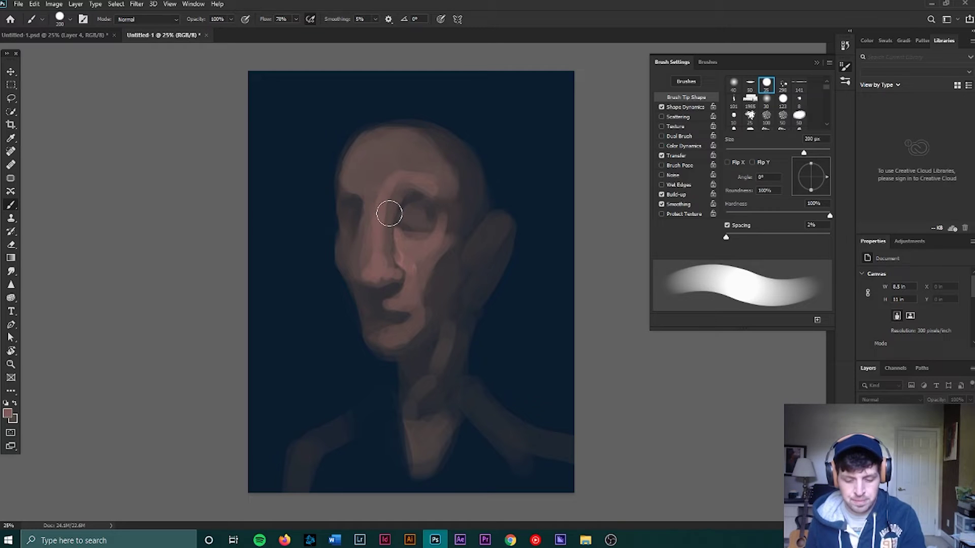
pyautogui.keyDown('alt'); pyautogui.click(403, 260); pyautogui.keyUp('alt')
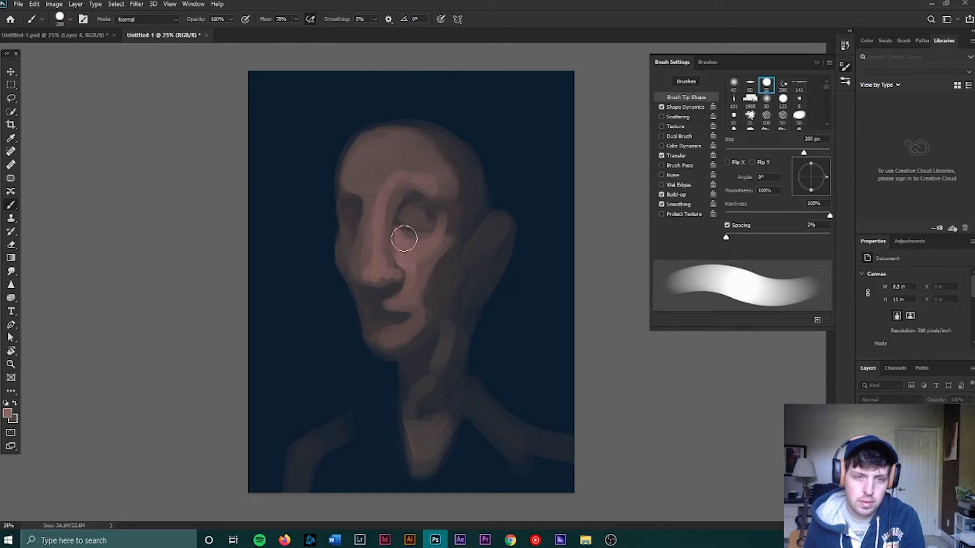
pyautogui.press('alt')
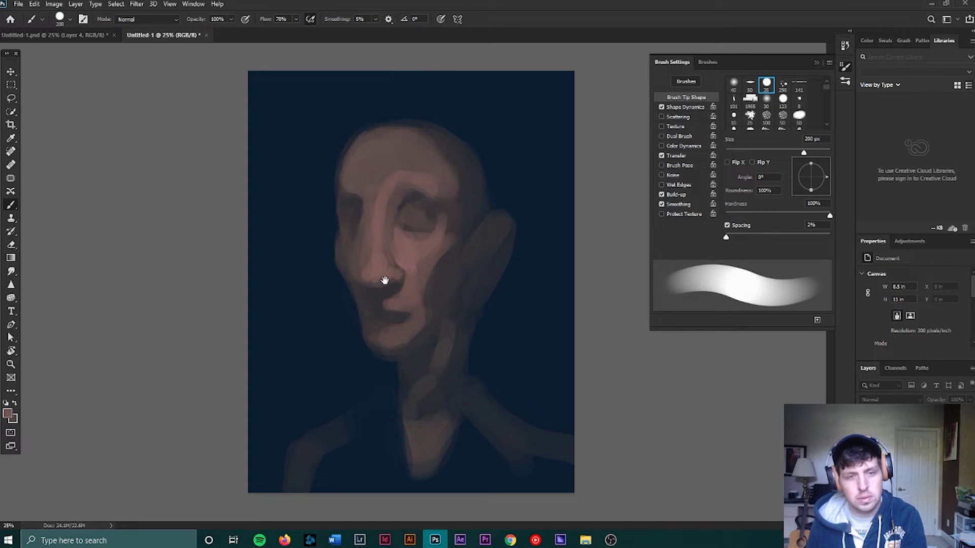
pyautogui.press('alt')
pyautogui.click(400, 270)
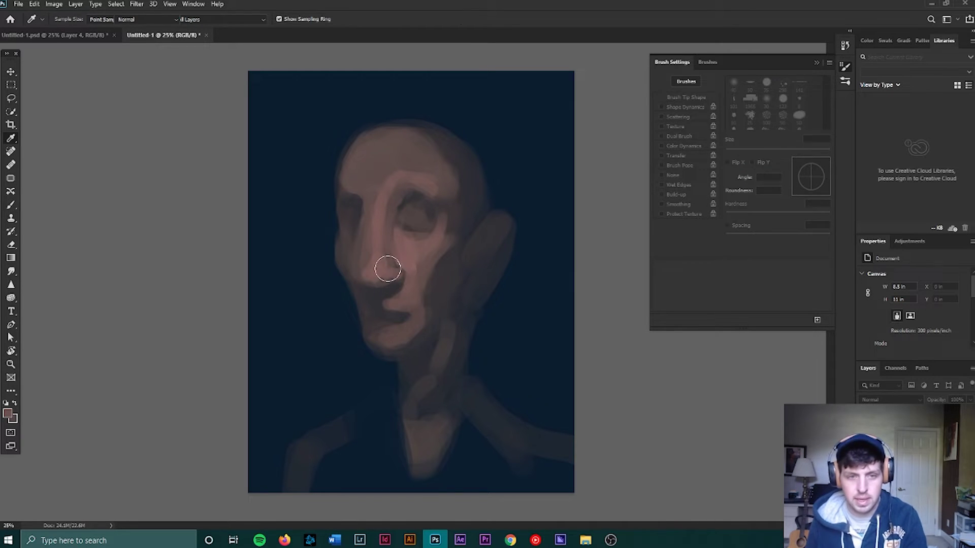
# - Reduce the brush to 100 px, rework the near cheek's shadow edge with sampled tones, and trim the chin with the background navy
pyautogui.press('[')
pyautogui.press('[')
pyautogui.press('[')
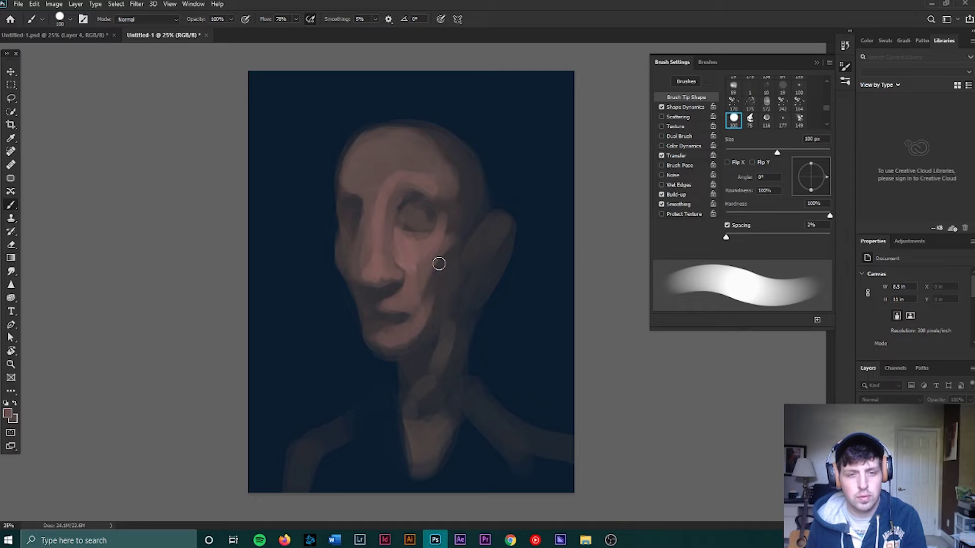
pyautogui.keyDown('alt'); pyautogui.click(428, 310); pyautogui.keyUp('alt')
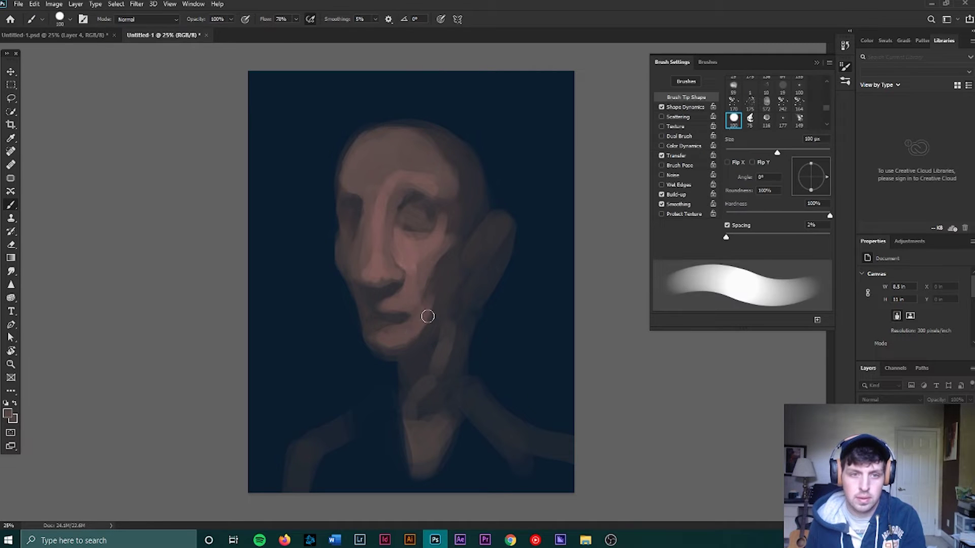
pyautogui.keyDown('alt'); pyautogui.click(433, 280); pyautogui.keyUp('alt')
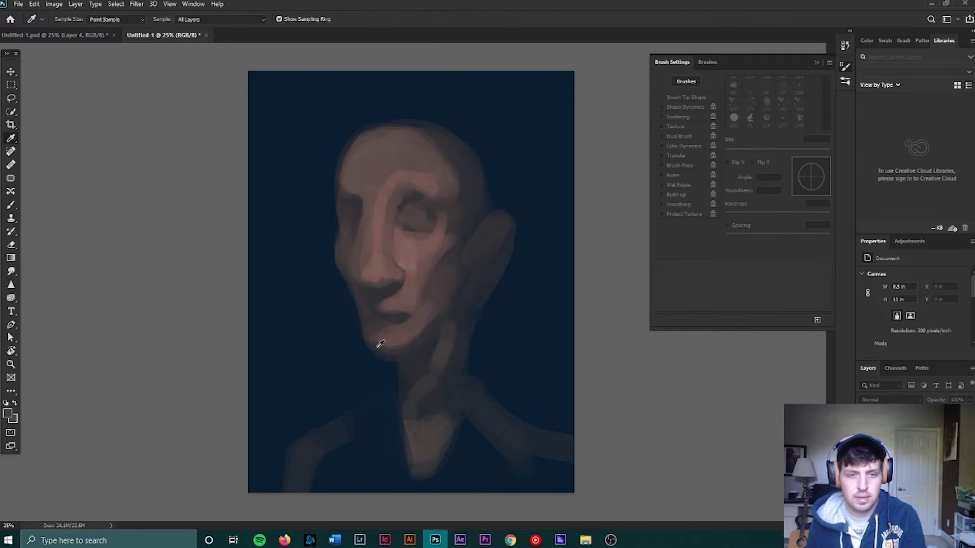
pyautogui.keyDown('alt'); pyautogui.click(358, 355); pyautogui.keyUp('alt')
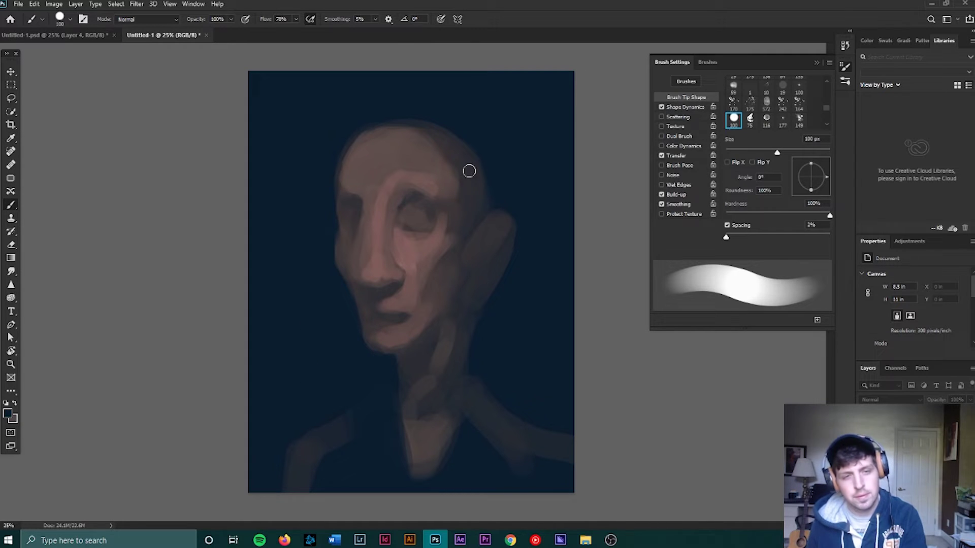
# - Sample the brow's pink, enlarge the brush to 250 px and spread the color across the forehead
pyautogui.keyDown('alt'); pyautogui.click(385, 181); pyautogui.keyUp('alt')
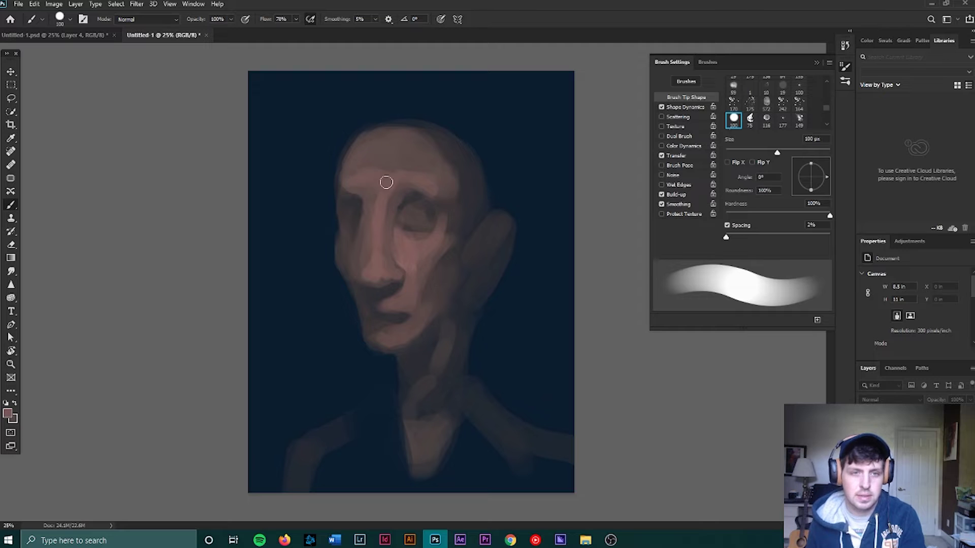
pyautogui.press(']')
pyautogui.press(']')
pyautogui.press(']')
pyautogui.press(']')
pyautogui.press(']')
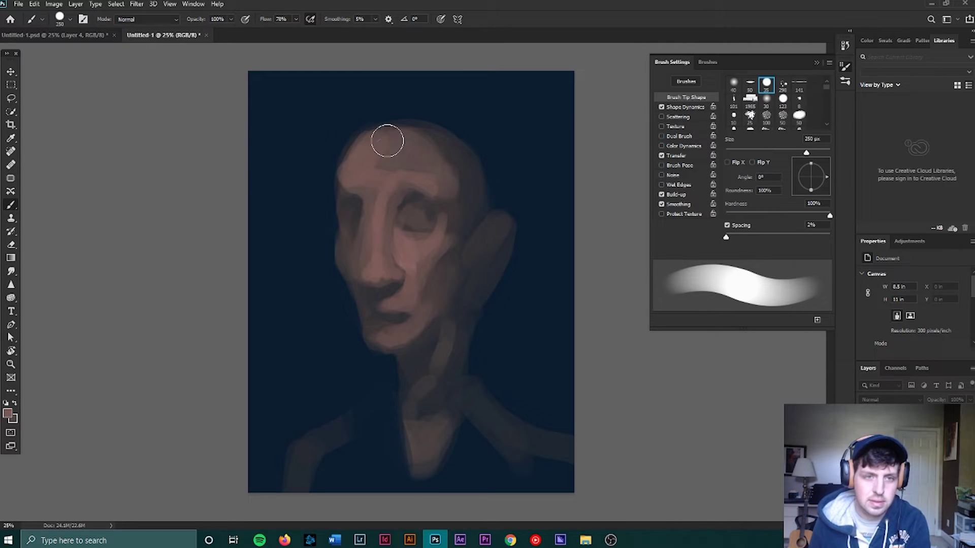
pyautogui.moveTo(424, 168)
pyautogui.mouseDown()
pyautogui.moveTo(422, 154)
pyautogui.moveTo(431, 170)
pyautogui.mouseUp()
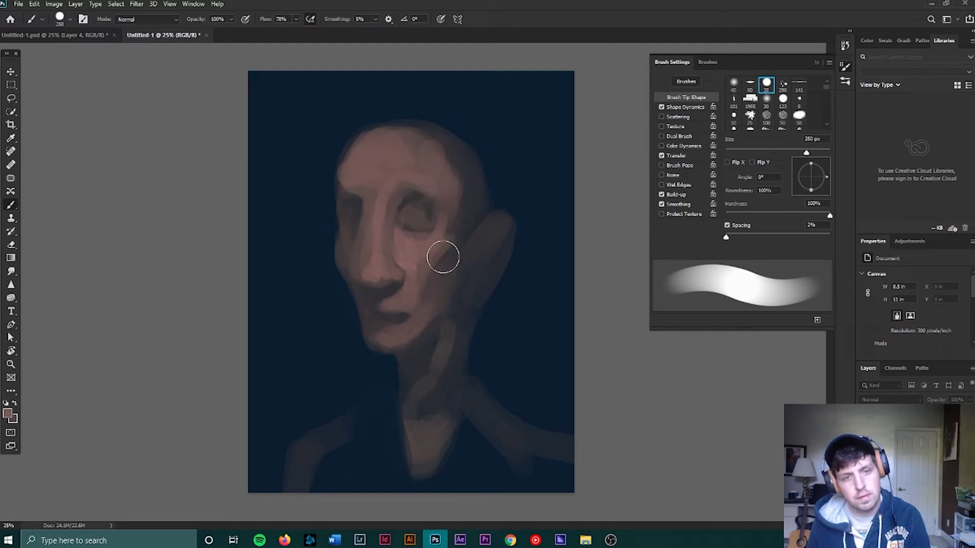
# - Darken the far side of the face with the sampled eye-socket tone, and trim its outer contour with the background navy
pyautogui.keyDown('alt'); pyautogui.click(407, 199); pyautogui.keyUp('alt')
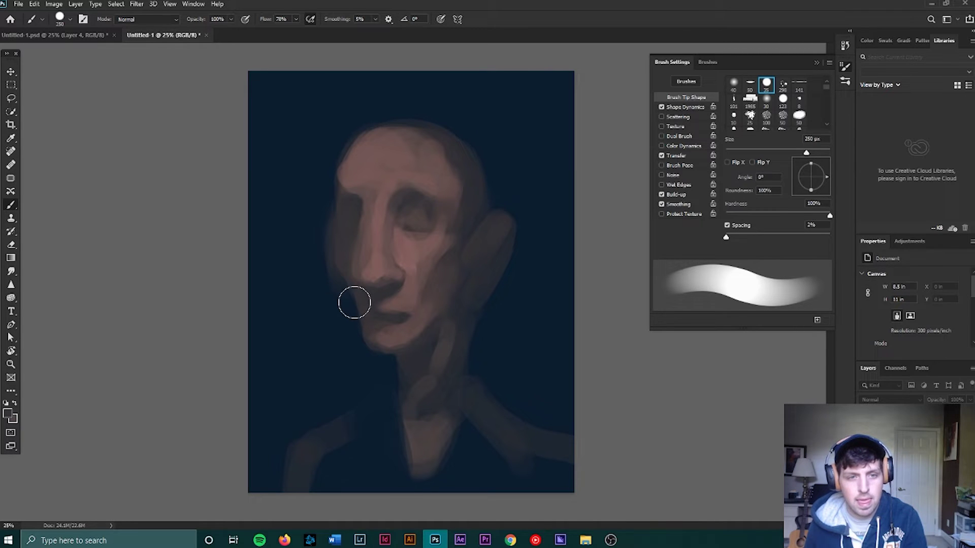
pyautogui.keyDown('alt'); pyautogui.click(300, 258); pyautogui.keyUp('alt')
pyautogui.moveTo(316, 194); pyautogui.dragTo(323, 284)
pyautogui.moveTo(322, 227); pyautogui.dragTo(344, 325)
# - Sample the eye-socket shadows, reduce the brush to 125 px and darken the near eye socket
pyautogui.keyDown('alt'); pyautogui.click(398, 198); pyautogui.keyUp('alt')
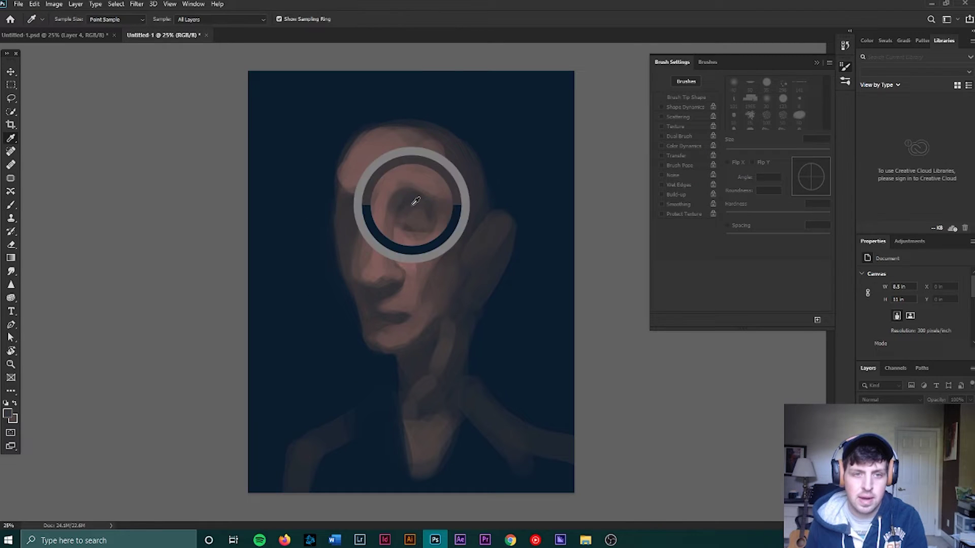
pyautogui.keyDown('alt'); pyautogui.click(414, 223); pyautogui.keyUp('alt')
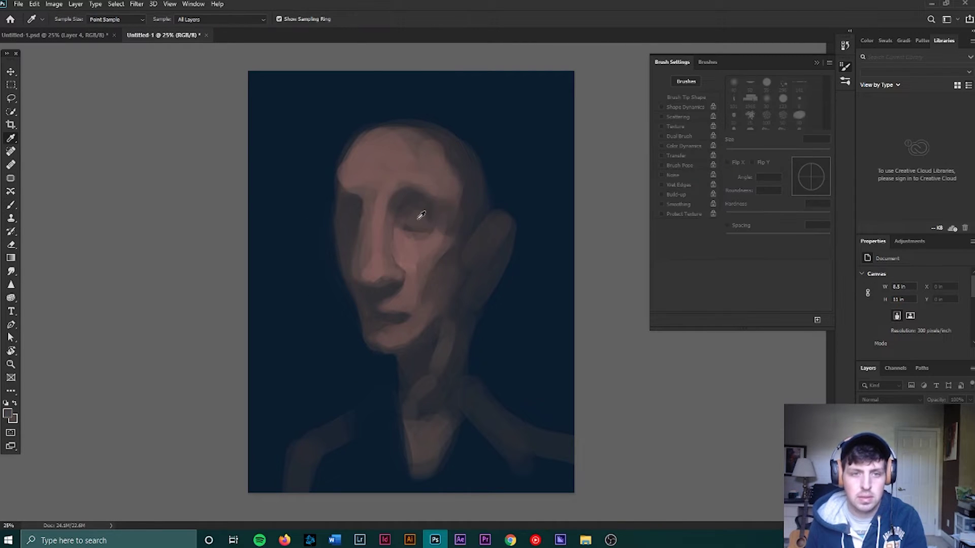
pyautogui.press('[')
pyautogui.press('[')
pyautogui.press('[')
pyautogui.press('[')
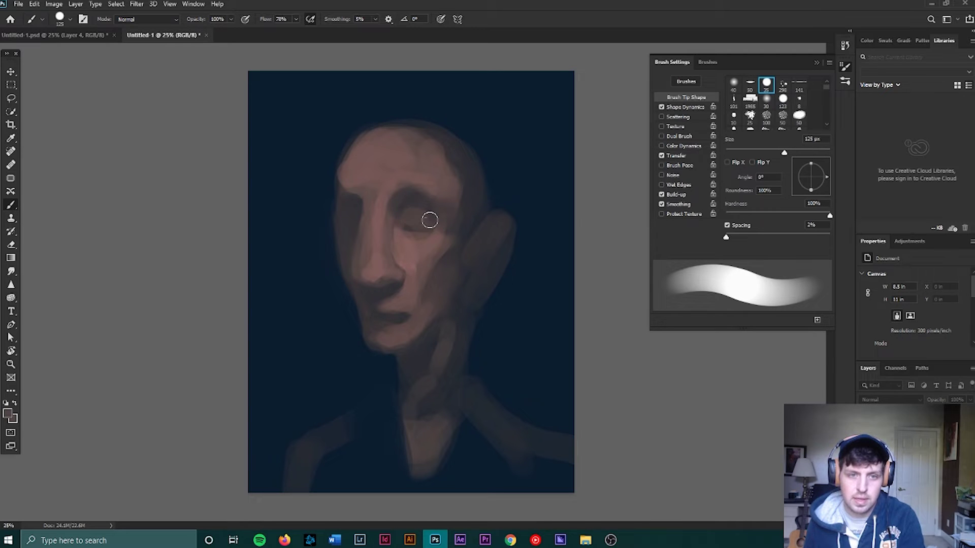
# - Sample the pink under the near eye, reduce the brush to 70 px and paint a highlight along the upper lip
pyautogui.keyDown('alt'); pyautogui.click(411, 242); pyautogui.keyUp('alt')
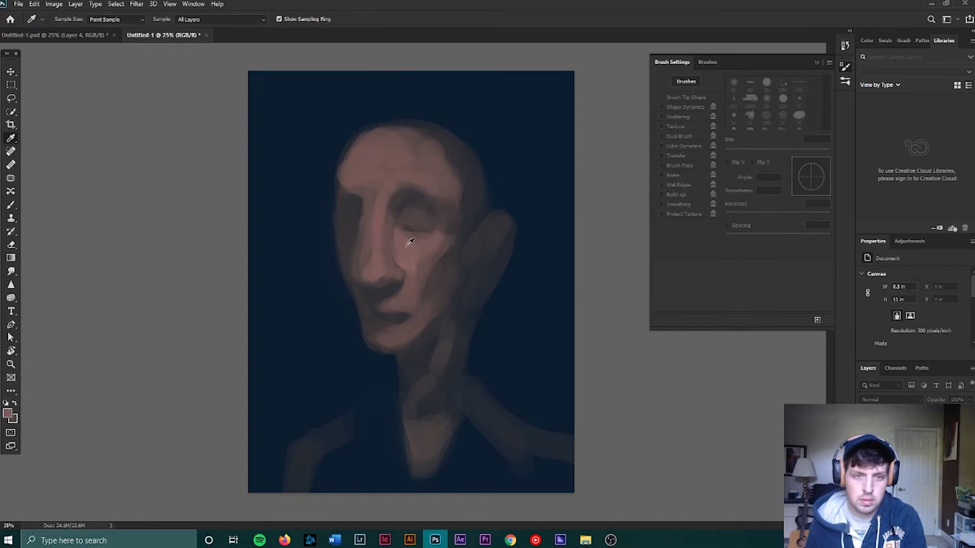
pyautogui.press('[')
pyautogui.press('[')
pyautogui.press('[')
pyautogui.press('[')
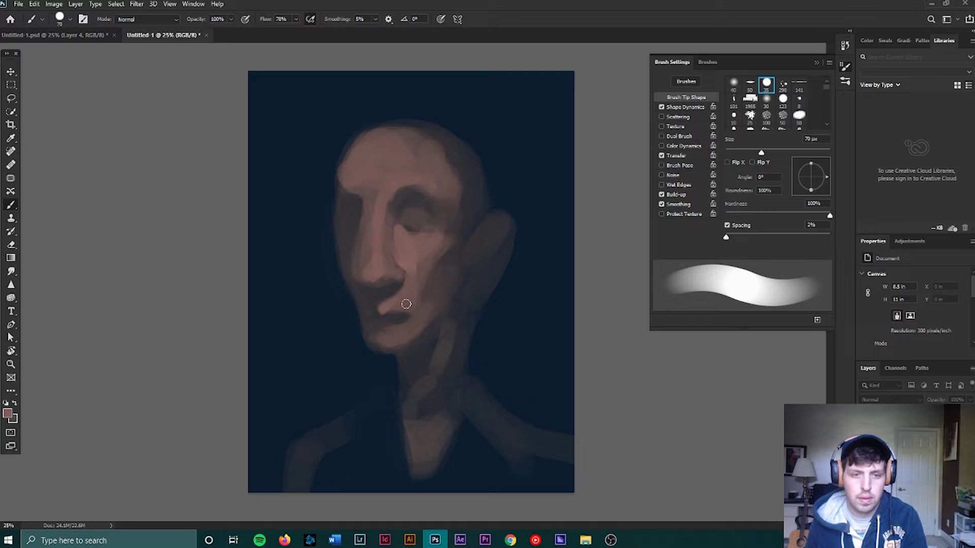
# - Sample the dark mouth tone to define the line between the lips, and clean up the area below with sampled chin color
pyautogui.press('i')
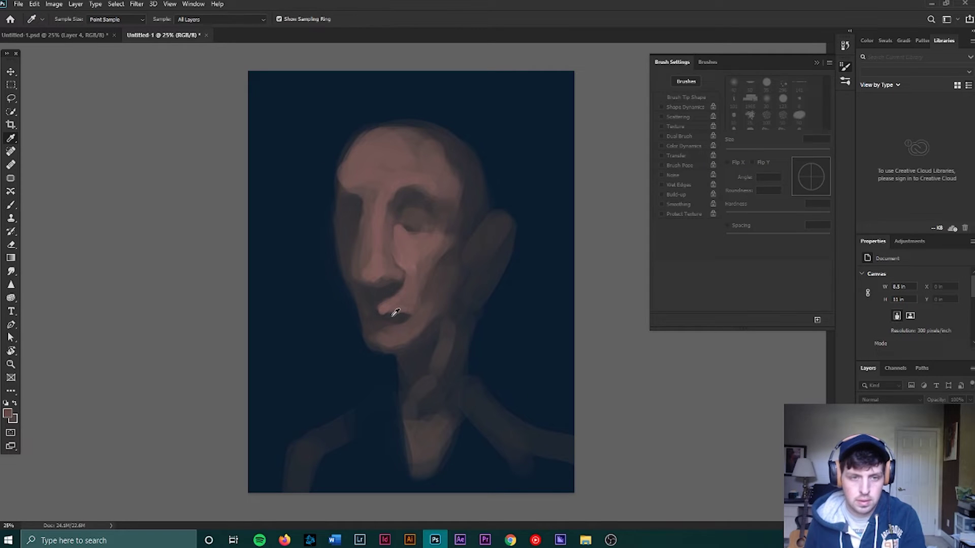
pyautogui.press('b')
pyautogui.keyDown('alt'); pyautogui.click(386, 319); pyautogui.keyUp('alt')
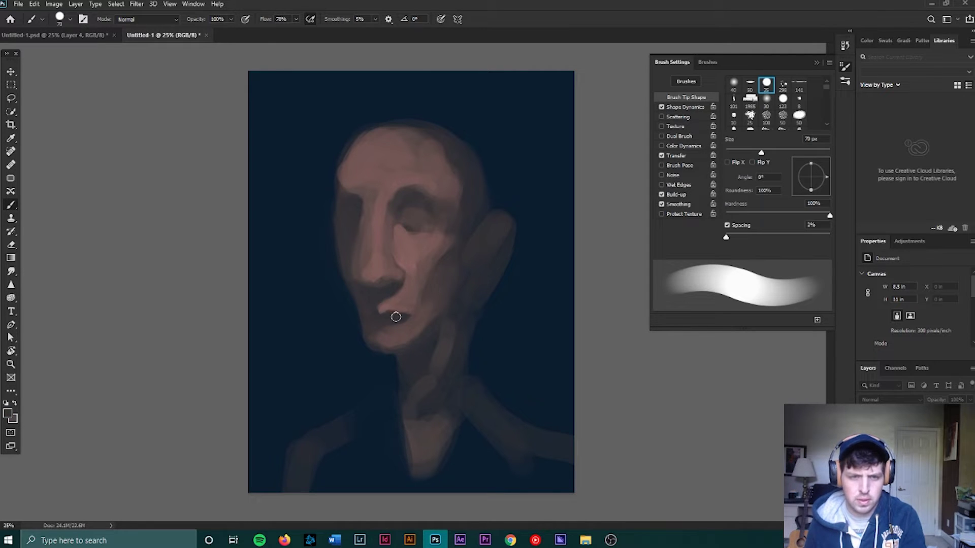
pyautogui.keyDown('alt'); pyautogui.click(394, 333); pyautogui.keyUp('alt')
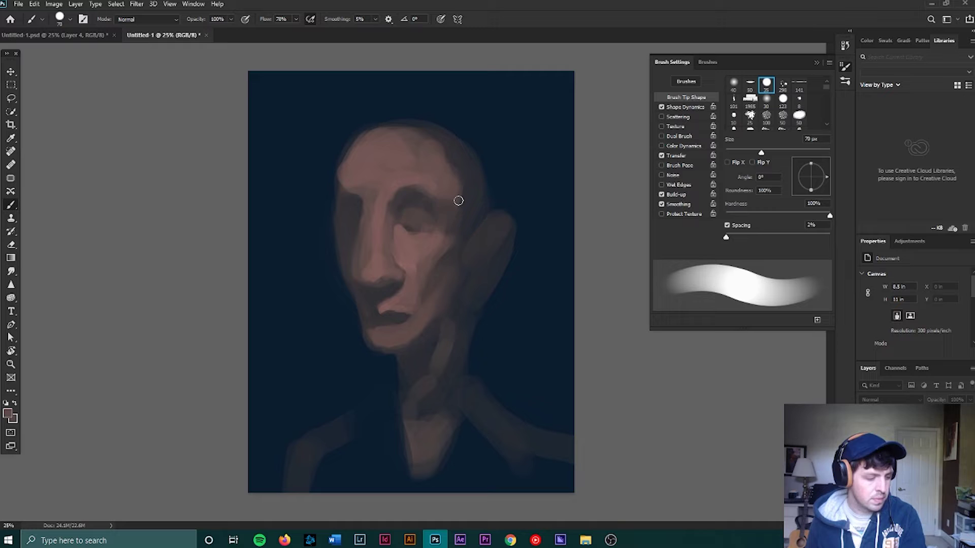
# - Reshape the near eyelid and socket with sampled tones, and trim the far edge of the face with the background navy
pyautogui.keyDown('alt'); pyautogui.click(398, 224); pyautogui.keyUp('alt')
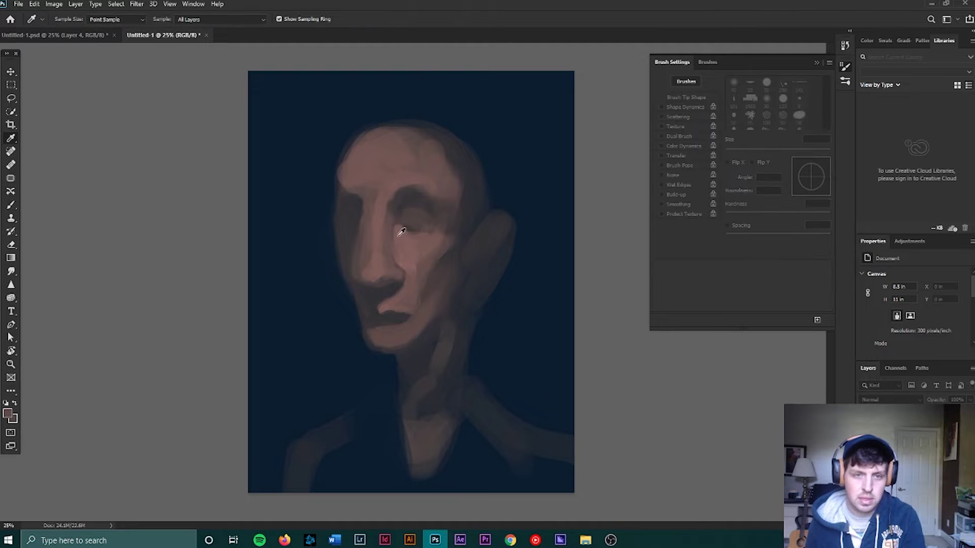
pyautogui.keyDown('alt'); pyautogui.click(420, 205); pyautogui.keyUp('alt')
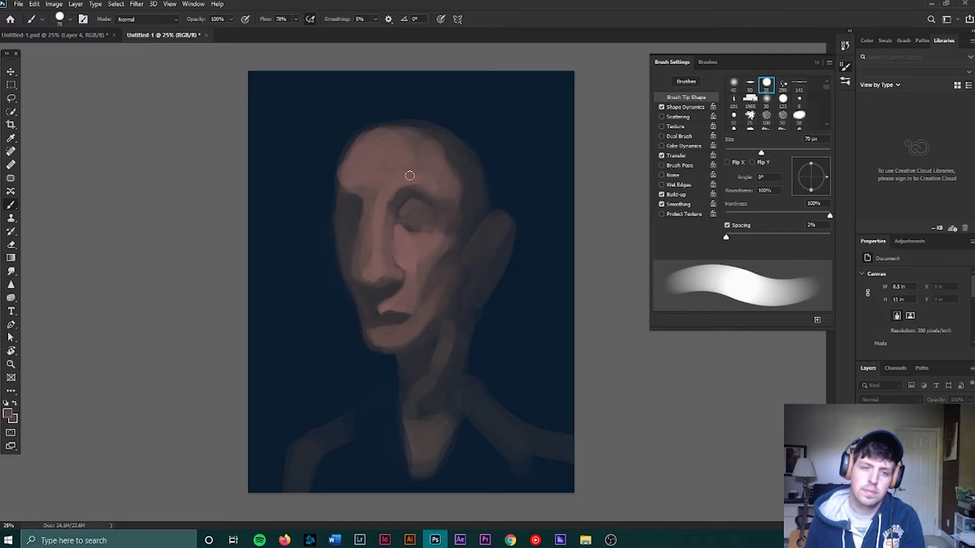
pyautogui.keyDown('alt'); pyautogui.click(401, 243); pyautogui.keyUp('alt')
pyautogui.keyDown('alt'); pyautogui.click(316, 237); pyautogui.keyUp('alt')
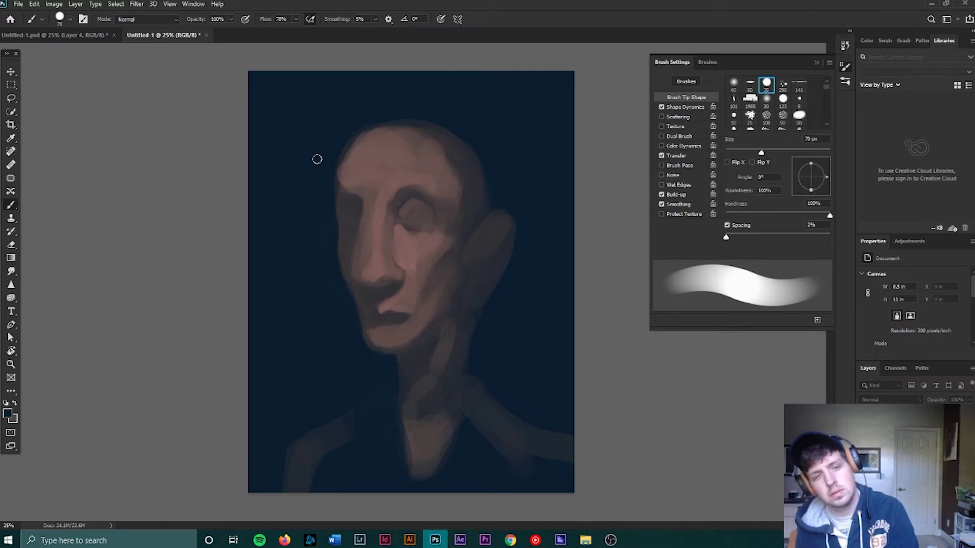
# - Sample the far eye-socket shadow, enlarge the brush to 500 px and paint a shadow over the far side of the forehead
pyautogui.press('alt')
pyautogui.keyDown('alt'); pyautogui.click(352, 221); pyautogui.keyUp('alt')
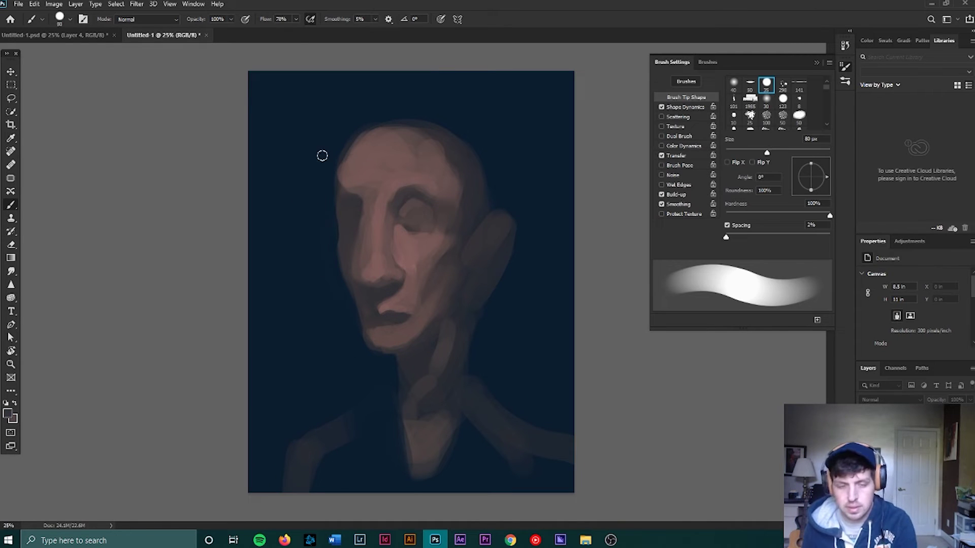
pyautogui.press(']')
pyautogui.press(']')
pyautogui.press(']')
pyautogui.press(']')
pyautogui.press(']')
pyautogui.press(']')
pyautogui.press(']')
pyautogui.press(']')
pyautogui.press(']')
pyautogui.press(']')
pyautogui.press(']')
pyautogui.press(']')
pyautogui.press(']')
pyautogui.press(']')
pyautogui.moveTo(349, 136)
pyautogui.mouseDown()
pyautogui.moveTo(331, 182)
pyautogui.moveTo(337, 138)
pyautogui.moveTo(356, 145)
pyautogui.moveTo(361, 129)
pyautogui.moveTo(328, 206)
pyautogui.mouseUp()
# - Sample the background navy and paint away the shadow spilling outside the far side of the skull
pyautogui.press('alt')
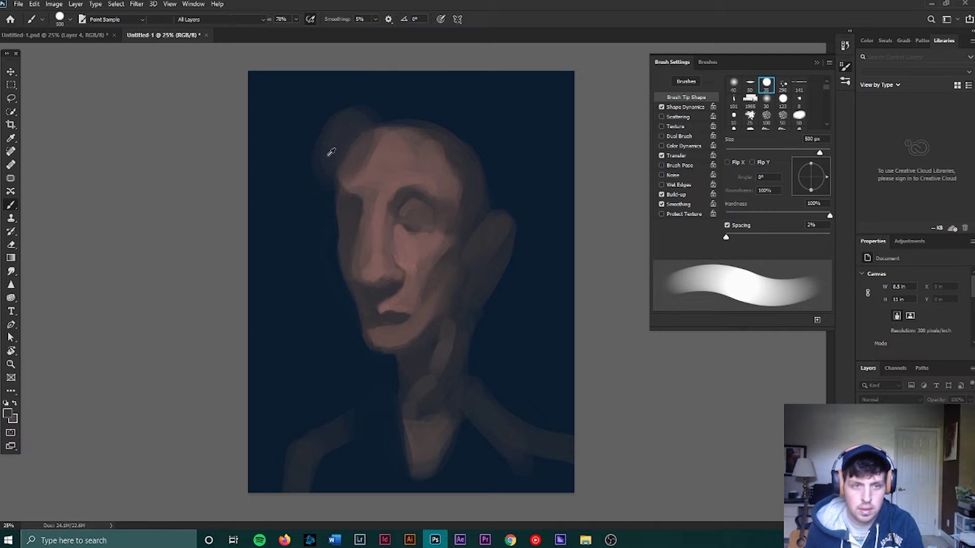
pyautogui.keyDown('alt'); pyautogui.click(305, 136); pyautogui.keyUp('alt')
pyautogui.moveTo(370, 92)
pyautogui.mouseDown()
pyautogui.moveTo(305, 162)
pyautogui.moveTo(340, 109)
pyautogui.moveTo(312, 160)
pyautogui.moveTo(304, 205)
pyautogui.moveTo(329, 109)
pyautogui.mouseUp()
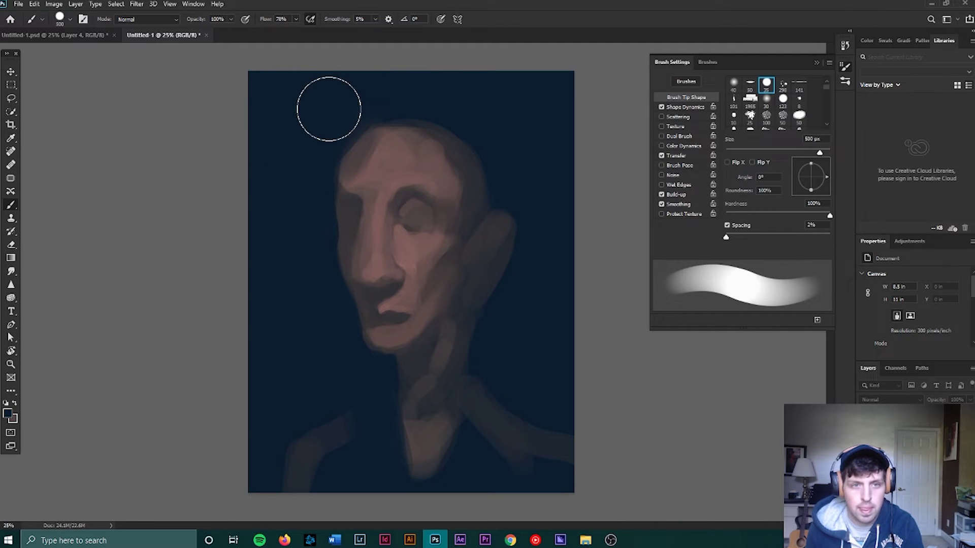
# - Sample forehead skin tones and even out the forehead and the area above the near brow with a 250 px brush
pyautogui.press('alt')
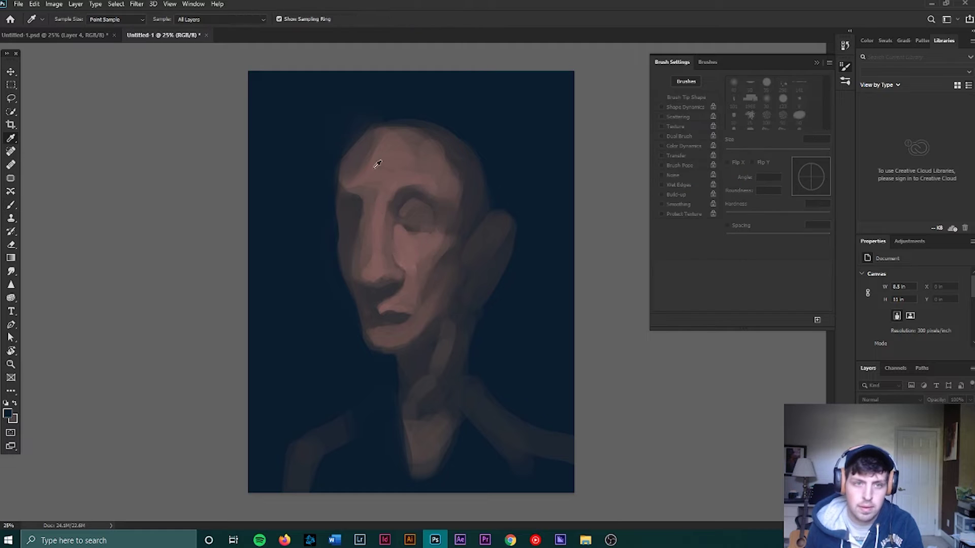
pyautogui.keyDown('alt'); pyautogui.click(426, 159); pyautogui.keyUp('alt')
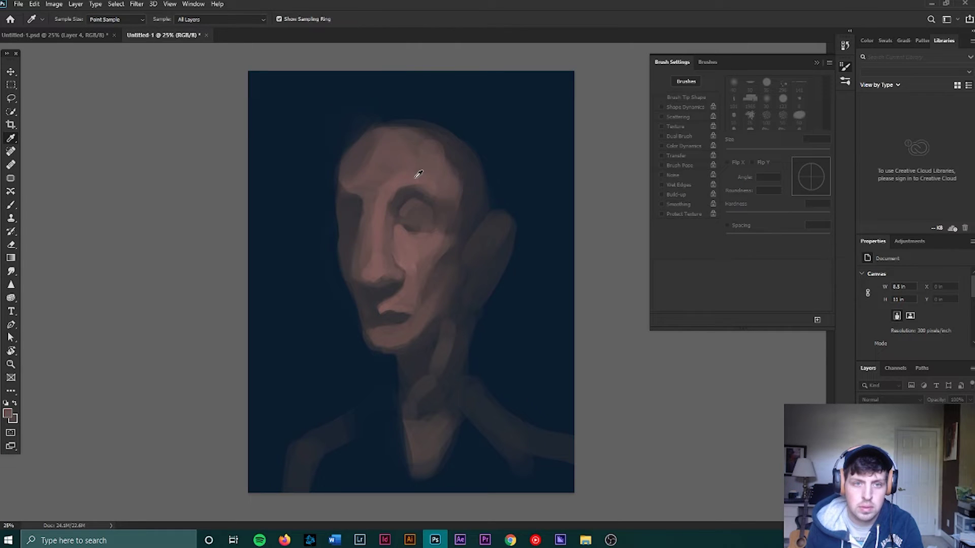
pyautogui.keyDown('alt'); pyautogui.click(418, 174); pyautogui.keyUp('alt')
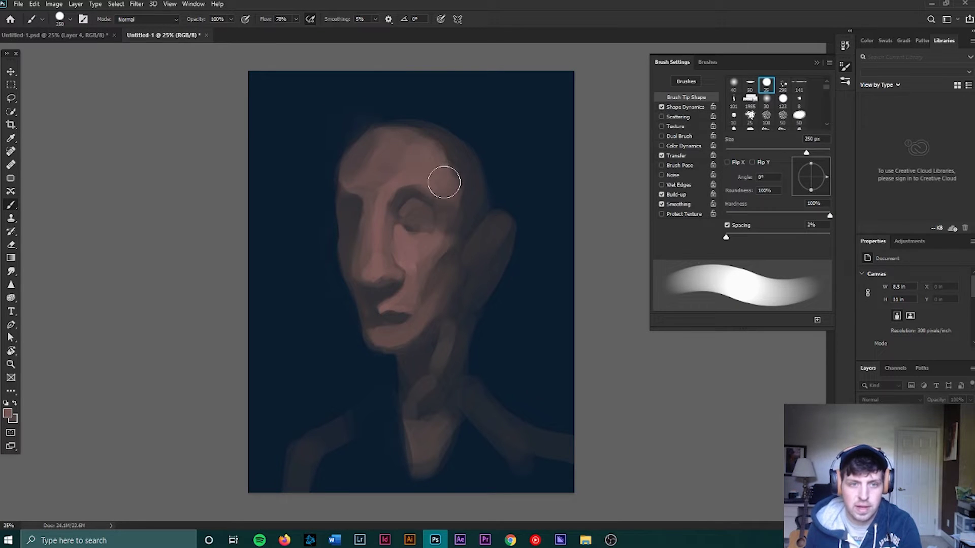
pyautogui.moveTo(445, 182)
pyautogui.mouseDown()
pyautogui.moveTo(421, 151)
pyautogui.moveTo(406, 168)
pyautogui.moveTo(363, 160)
pyautogui.moveTo(372, 173)
pyautogui.moveTo(364, 190)
pyautogui.moveTo(371, 175)
pyautogui.moveTo(380, 194)
pyautogui.moveTo(375, 222)
pyautogui.mouseUp()
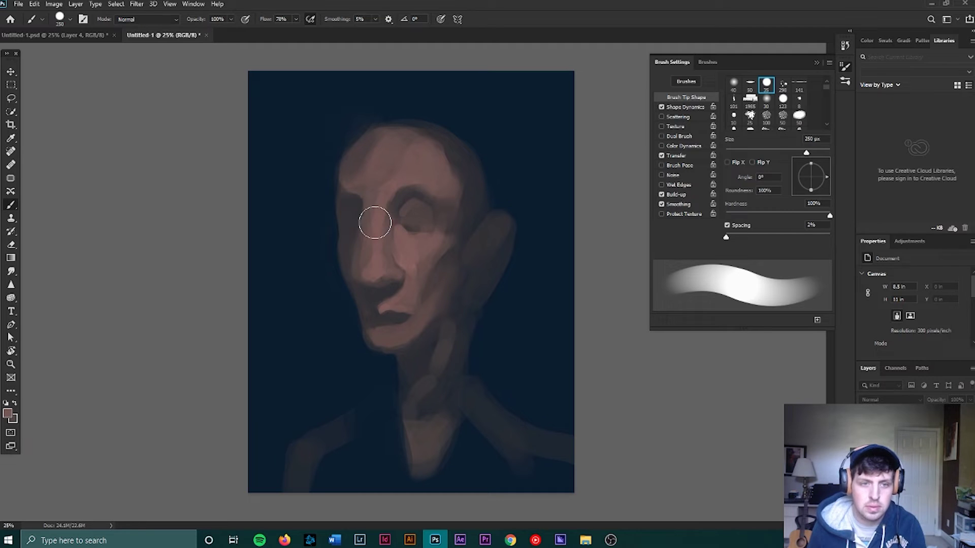
# - Reduce the brush to 100 px and model the far eye socket and upper cheek with sampled shadow and pink skin tones
pyautogui.keyDown('alt'); pyautogui.click(349, 213); pyautogui.keyUp('alt')
pyautogui.press('[')
pyautogui.press('[')
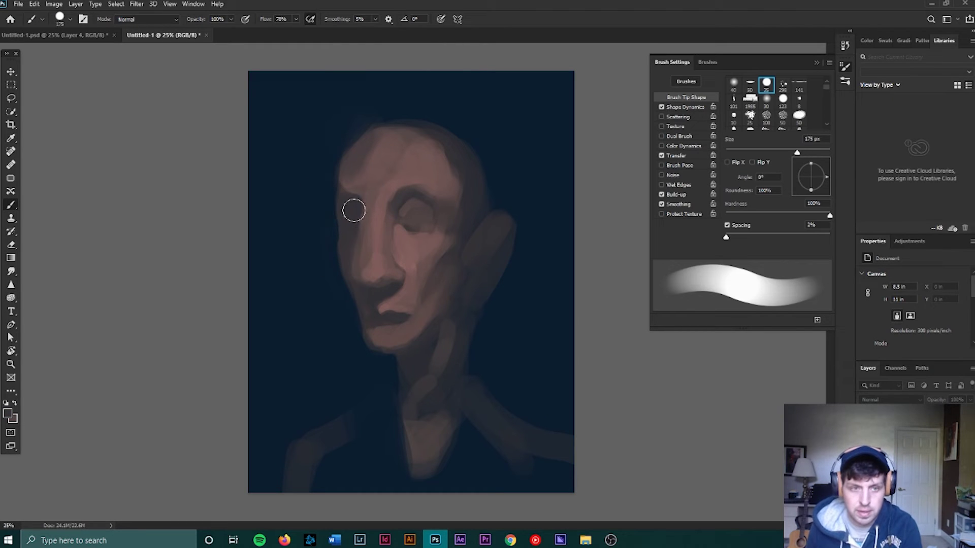
pyautogui.press('[')
pyautogui.press('[')
pyautogui.press('[')
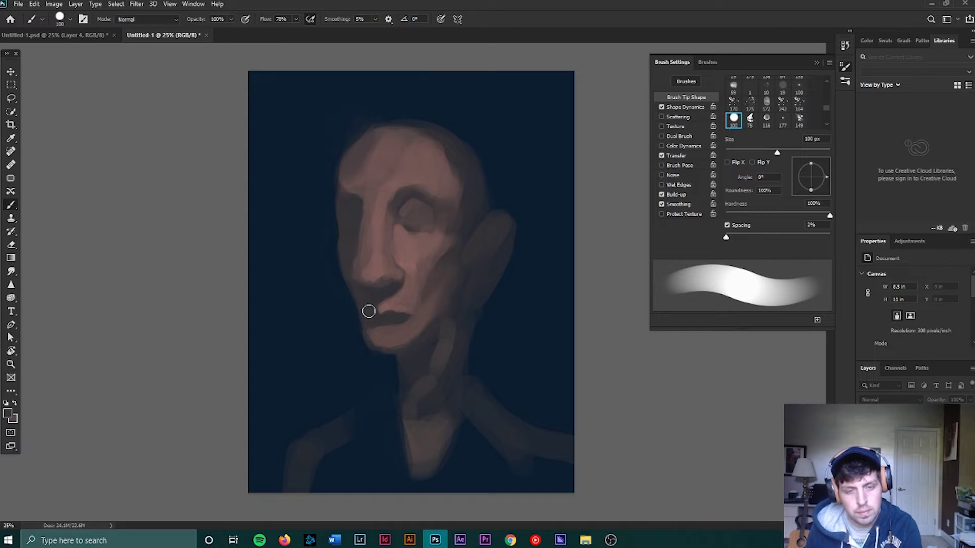
pyautogui.keyDown('alt'); pyautogui.click(405, 240); pyautogui.keyUp('alt')
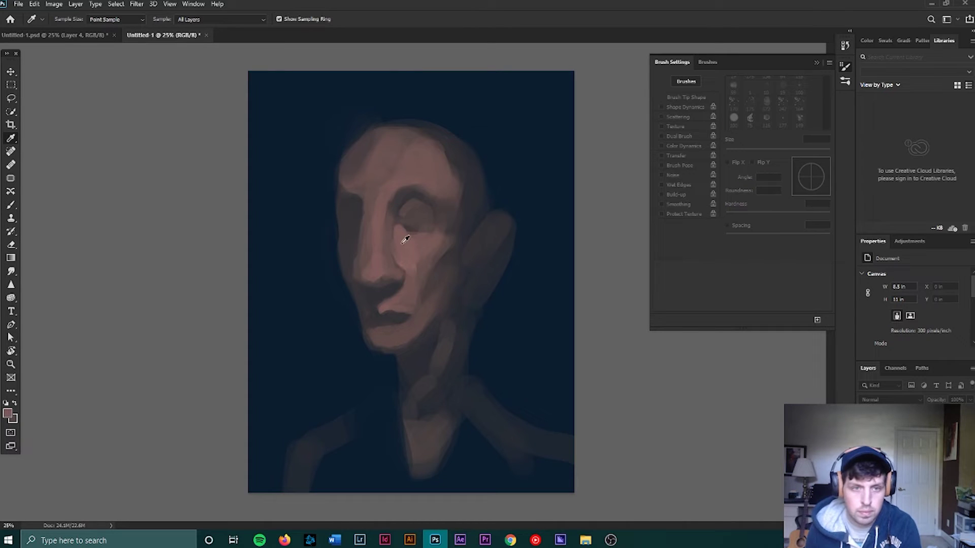
pyautogui.keyDown('alt'); pyautogui.click(350, 223); pyautogui.keyUp('alt')
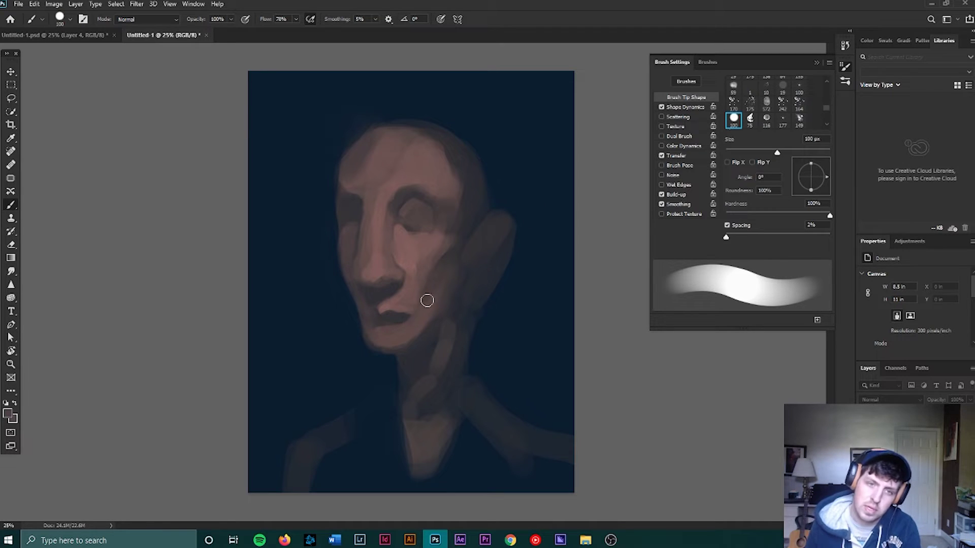
# - Paint pink highlights on the near eyeball and add a darker sampled tone at its centre
pyautogui.press('alt')
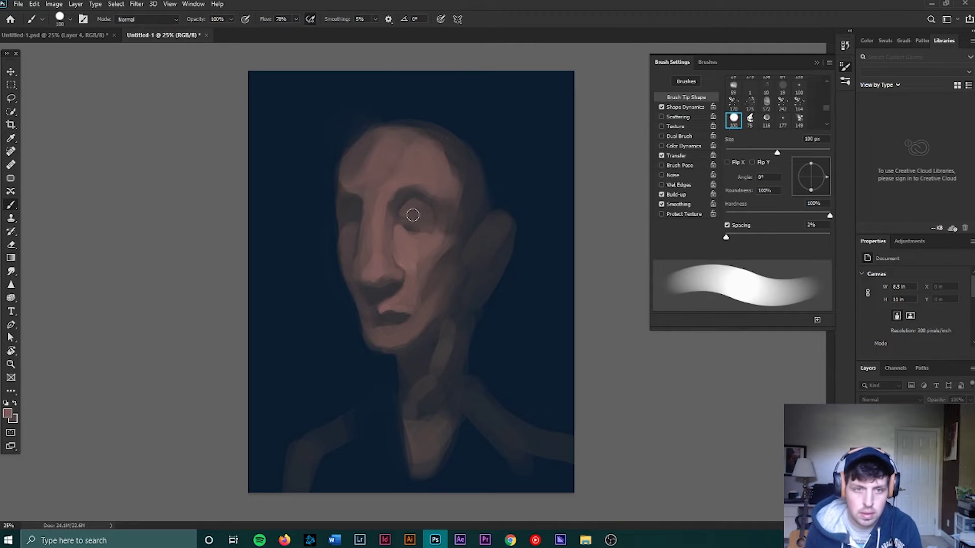
pyautogui.moveTo(413, 215); pyautogui.dragTo(411, 217)
pyautogui.keyDown('alt'); pyautogui.click(420, 220); pyautogui.keyUp('alt')
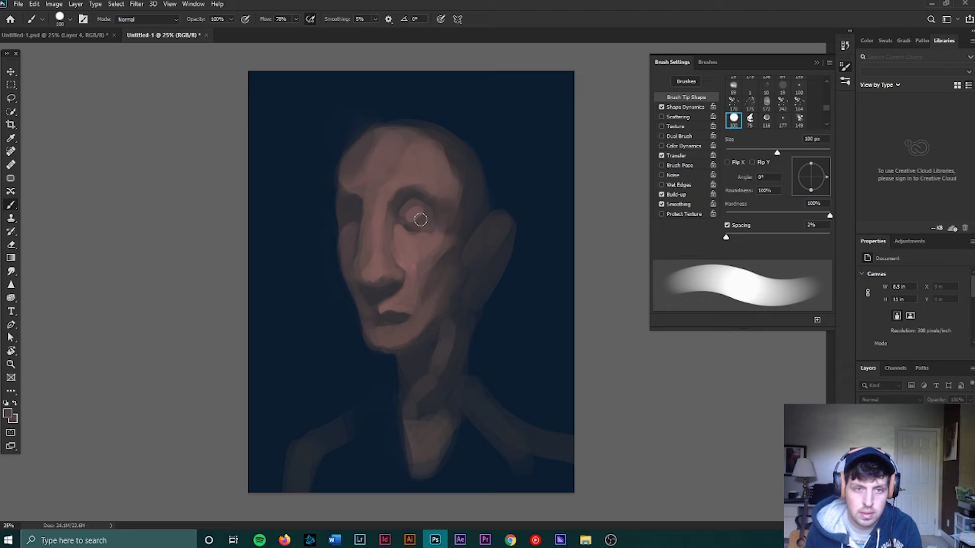
pyautogui.keyDown('alt'); pyautogui.click(412, 215); pyautogui.keyUp('alt')
pyautogui.moveTo(426, 210); pyautogui.dragTo(427, 221)
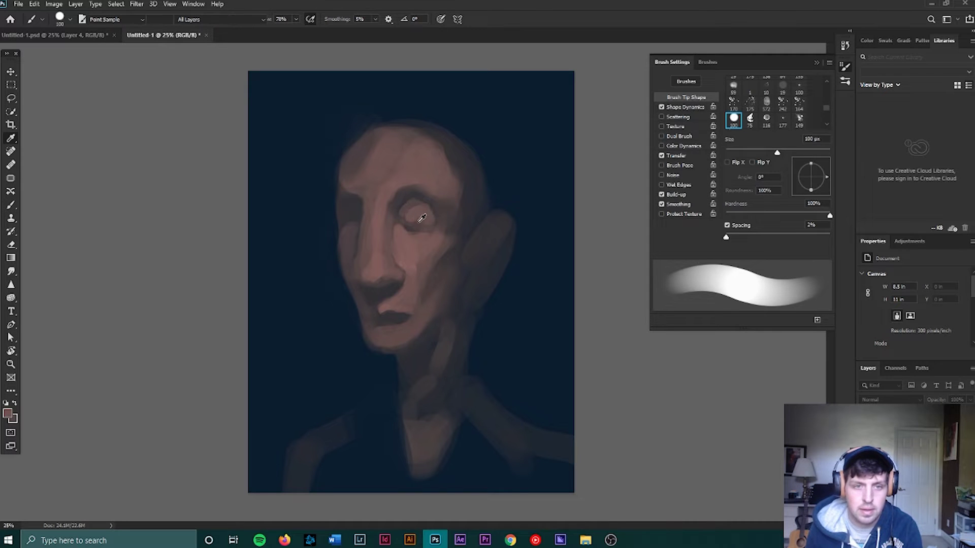
pyautogui.keyDown('alt'); pyautogui.click(418, 219); pyautogui.keyUp('alt')
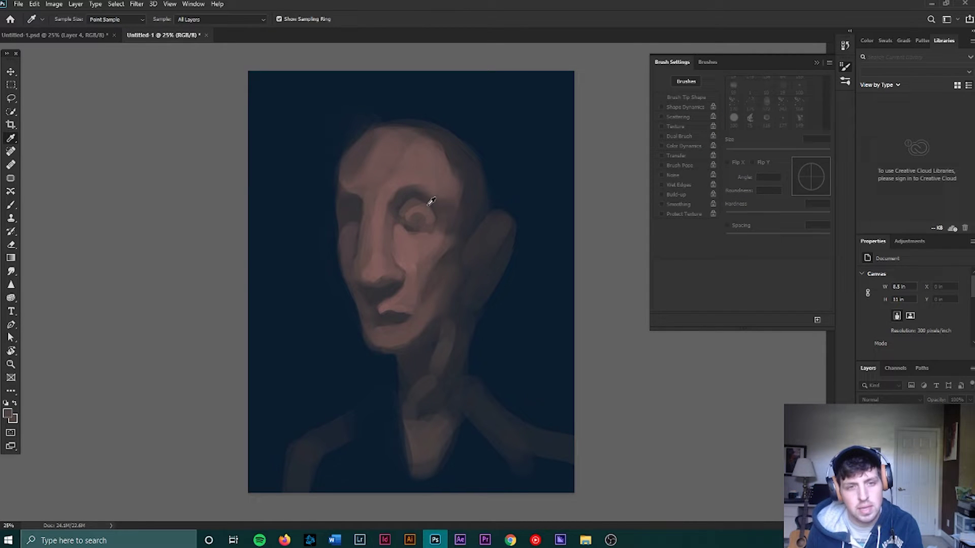
# - Reshape the near upper eyelid and the shadow beneath the brow with sampled light and dark tones
pyautogui.keyDown('alt'); pyautogui.click(421, 209); pyautogui.keyUp('alt')
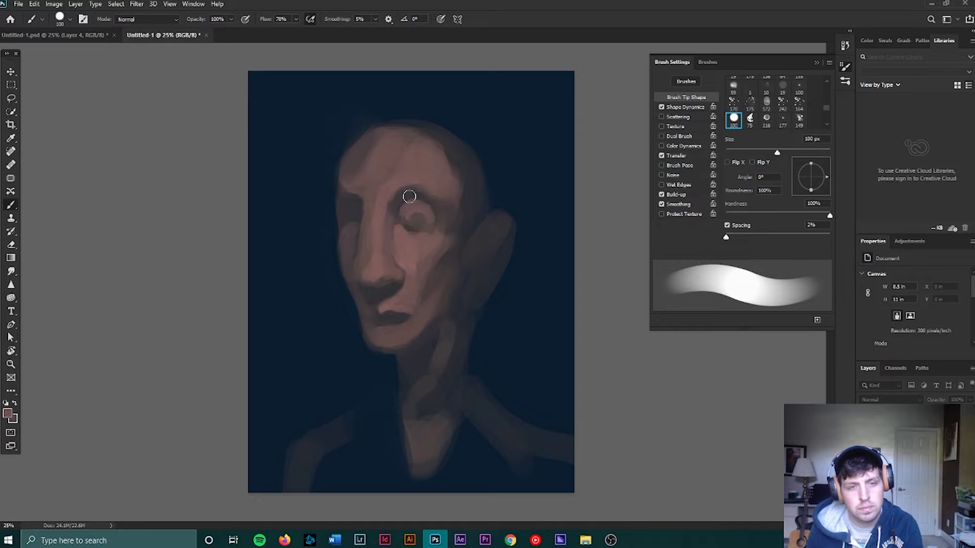
pyautogui.keyDown('alt'); pyautogui.click(409, 196); pyautogui.keyUp('alt')
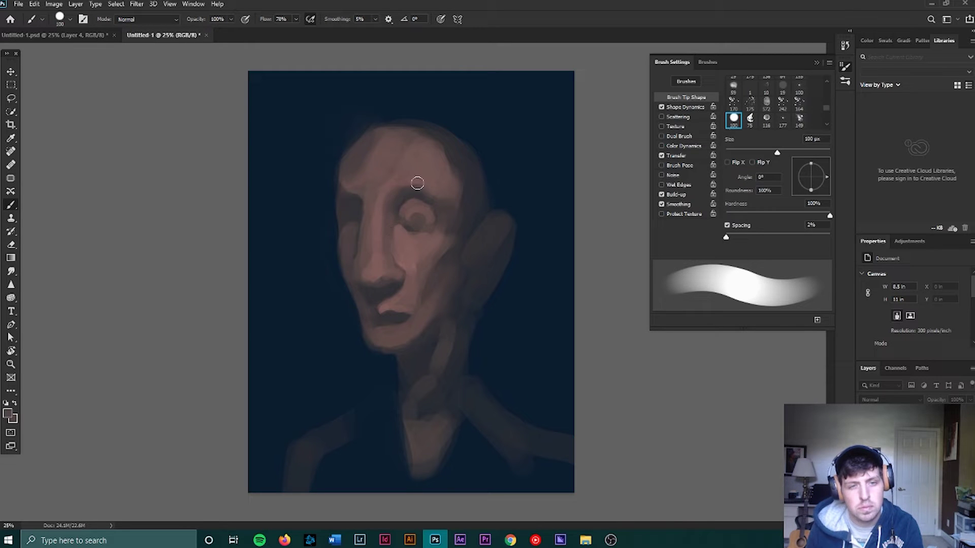
pyautogui.keyDown('alt'); pyautogui.click(409, 216); pyautogui.keyUp('alt')
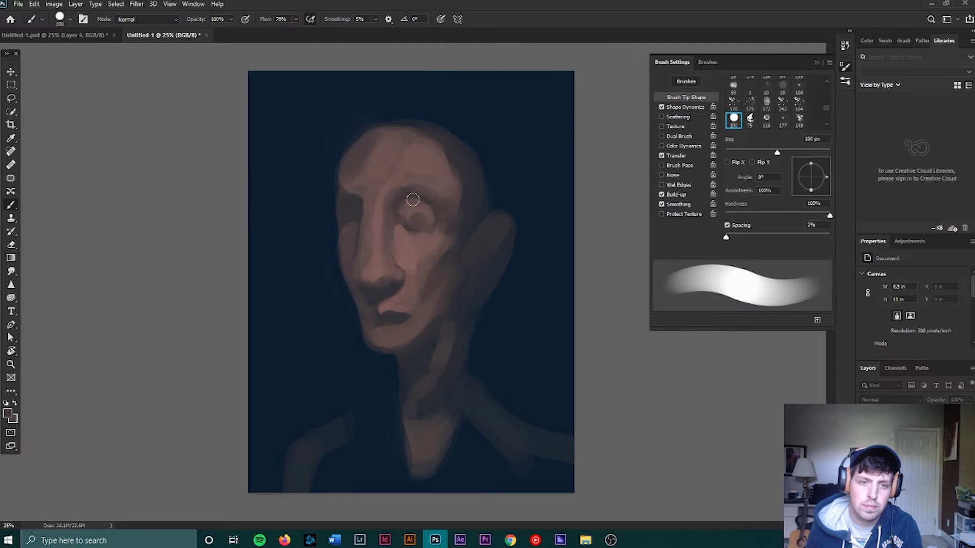
pyautogui.keyDown('alt'); pyautogui.click(396, 219); pyautogui.keyUp('alt')
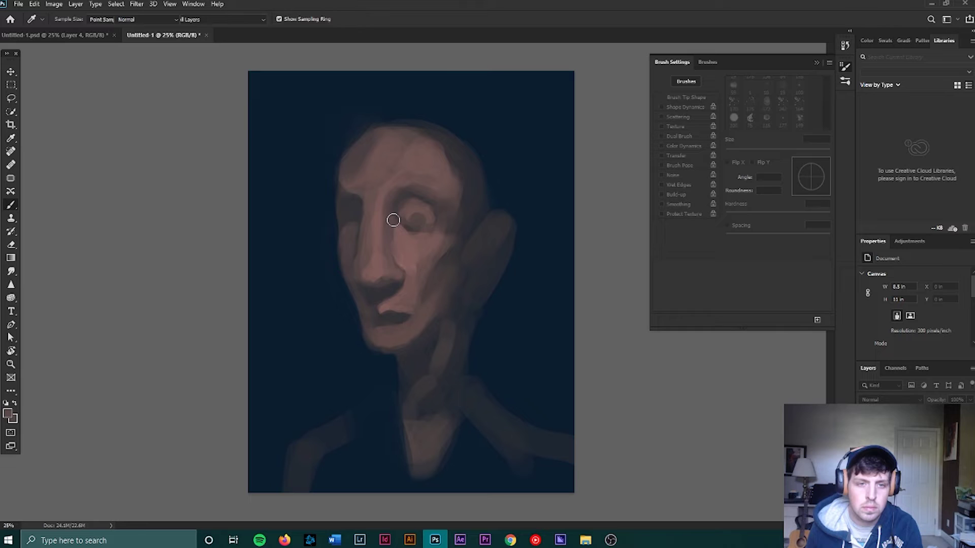
# - Lighten the upper lip, and paint the ear's rim and lobe in warm pink around a dark inner hollow
pyautogui.keyDown('alt'); pyautogui.click(388, 305); pyautogui.keyUp('alt')
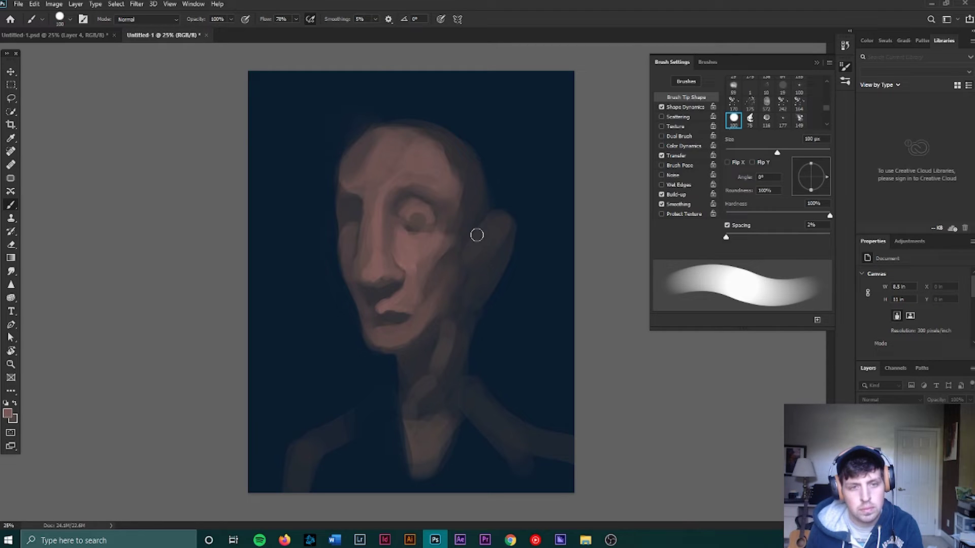
pyautogui.moveTo(476, 235)
pyautogui.mouseDown()
pyautogui.moveTo(488, 218)
pyautogui.moveTo(483, 270)
pyautogui.moveTo(481, 262)
pyautogui.moveTo(471, 285)
pyautogui.moveTo(461, 283)
pyautogui.mouseUp()
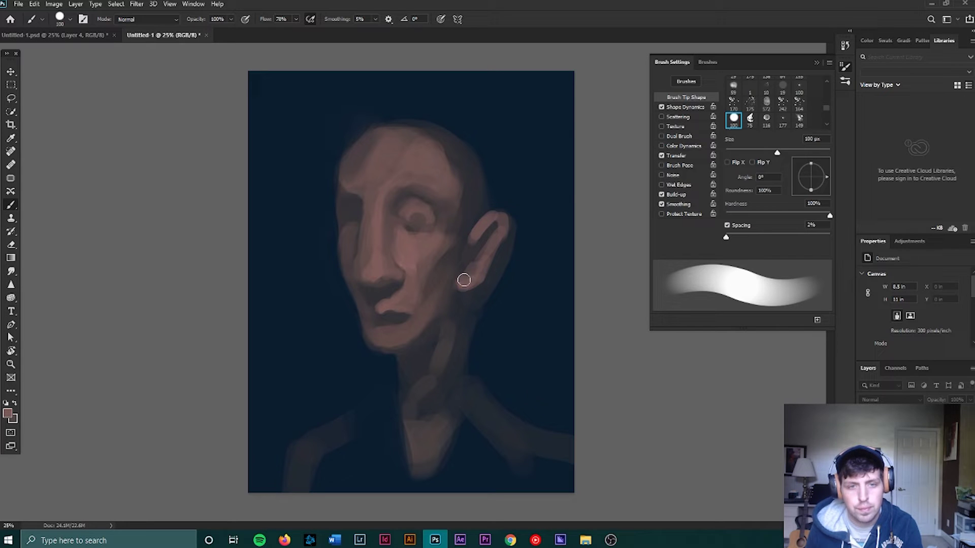
pyautogui.moveTo(497, 235)
pyautogui.mouseDown()
pyautogui.moveTo(487, 232)
pyautogui.moveTo(505, 254)
pyautogui.mouseUp()
# - Sample the background navy and trim the back edge of the ear, enlarging the brush to 250 px
pyautogui.keyDown('alt'); pyautogui.click(524, 193); pyautogui.keyUp('alt')
pyautogui.moveTo(514, 219); pyautogui.dragTo(471, 322)
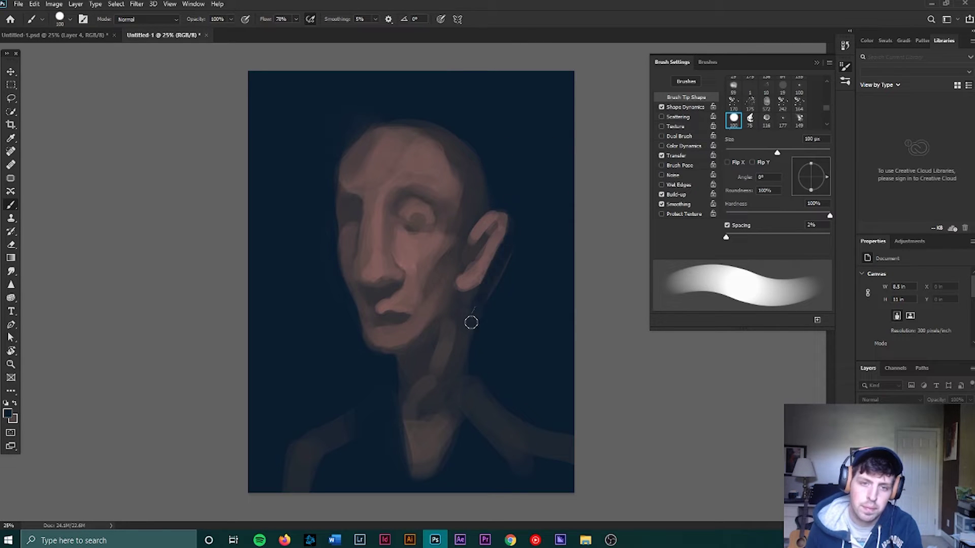
pyautogui.press(']')
pyautogui.press(']')
pyautogui.press(']')
pyautogui.press(']')
pyautogui.press(']')
pyautogui.press(']')
pyautogui.press(']')
pyautogui.press(']')
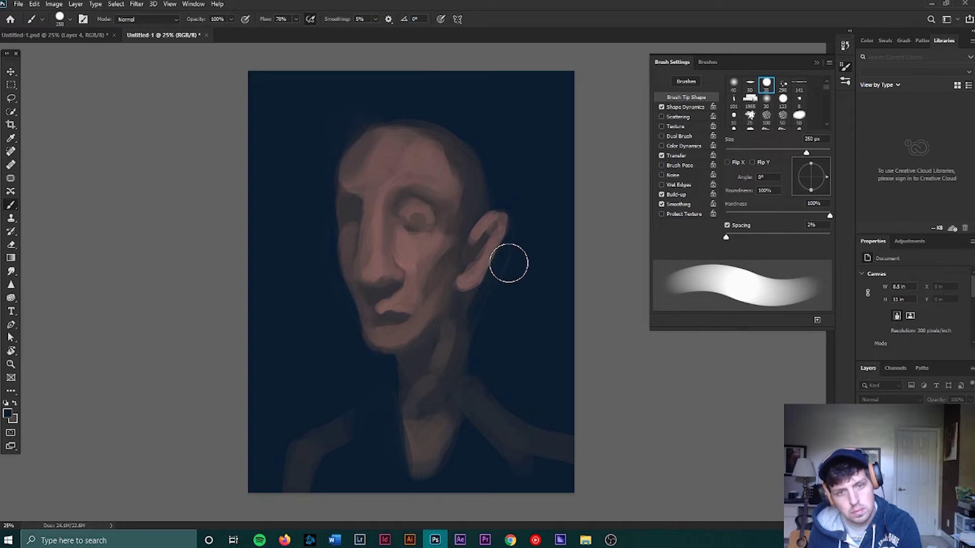
pyautogui.moveTo(527, 234); pyautogui.dragTo(488, 329)
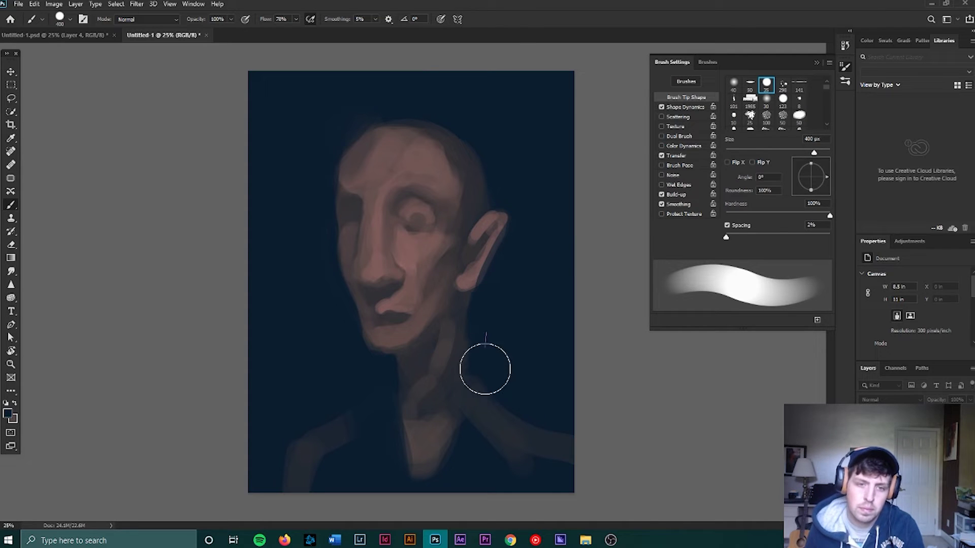
# - Sample a skin tone and paint a lit plane down the neck below the ear with a 400 px brush
pyautogui.press('i')
pyautogui.press('b')
pyautogui.moveTo(461, 293); pyautogui.dragTo(427, 403)
pyautogui.keyDown('alt'); pyautogui.click(494, 315); pyautogui.keyUp('alt')
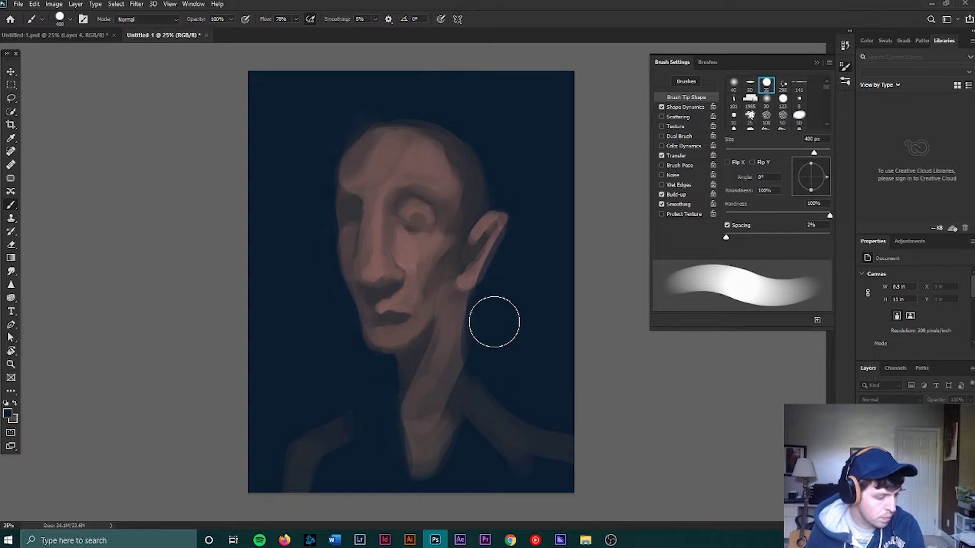
# - Extend the throat forward with a sampled shadow tone, and trim the front and back of the neck with background navy
pyautogui.keyDown('alt'); pyautogui.click(419, 388); pyautogui.keyUp('alt')
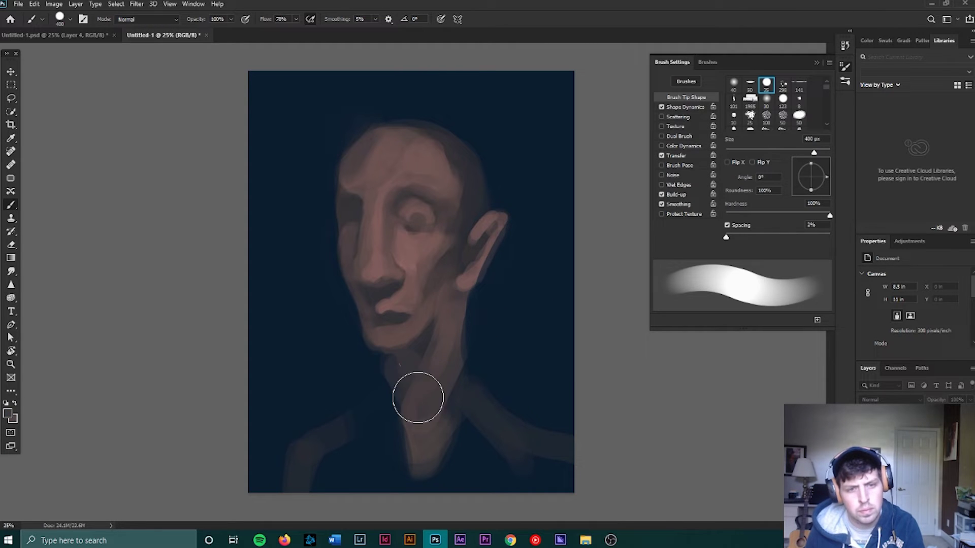
pyautogui.keyDown('alt'); pyautogui.click(371, 376); pyautogui.keyUp('alt')
pyautogui.moveTo(366, 387); pyautogui.dragTo(376, 432)
pyautogui.moveTo(498, 303); pyautogui.dragTo(484, 347)
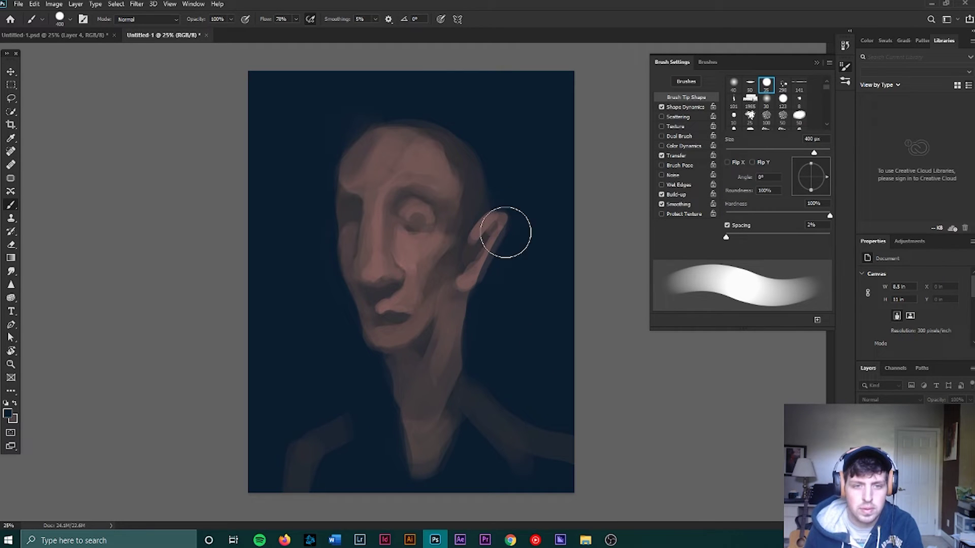
# - Reduce the brush to 70 px, darken the shadow beneath the jaw with a sampled tone and clean the throat's edge with navy
pyautogui.press('[')
pyautogui.press('[')
pyautogui.press('[')
pyautogui.press('[')
pyautogui.press('[')
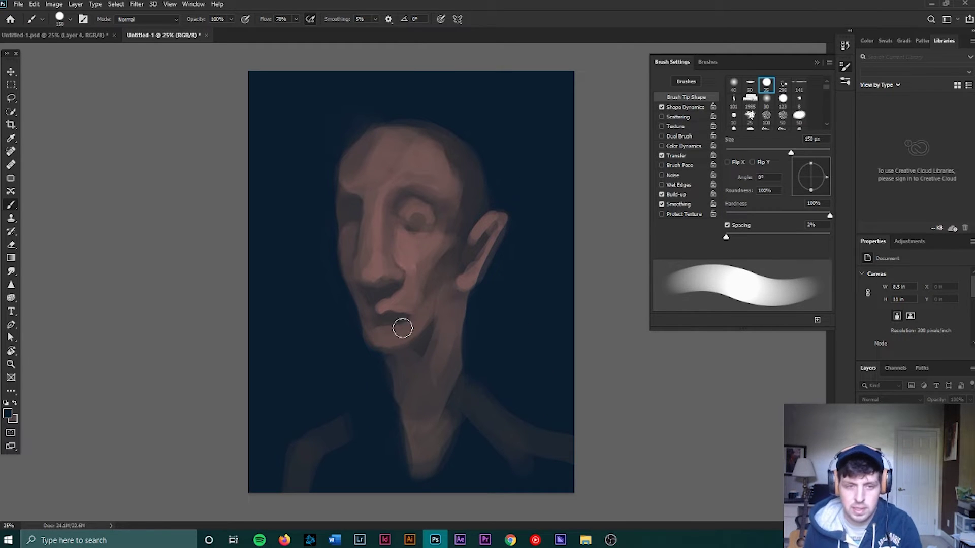
pyautogui.keyDown('alt'); pyautogui.click(420, 337); pyautogui.keyUp('alt')
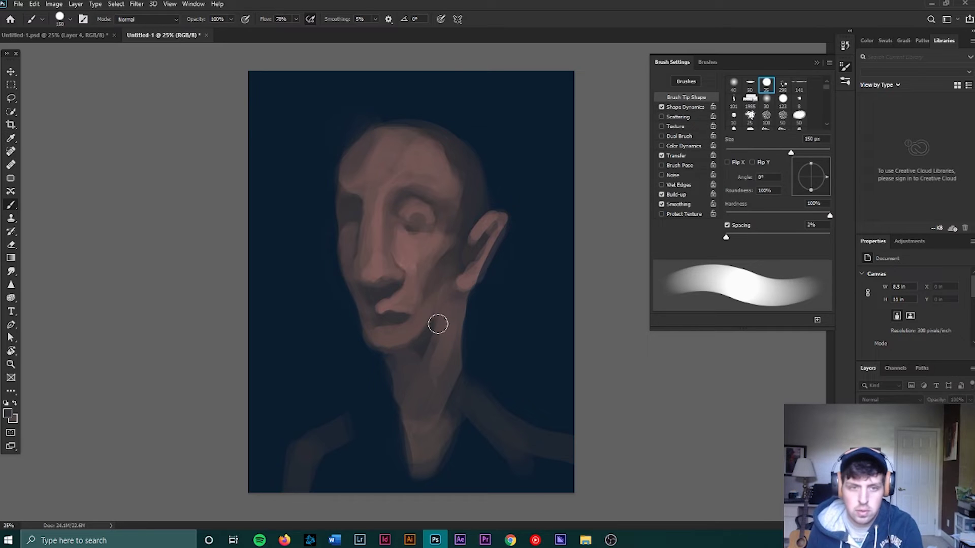
pyautogui.press('[')
pyautogui.press('[')
pyautogui.press('[')
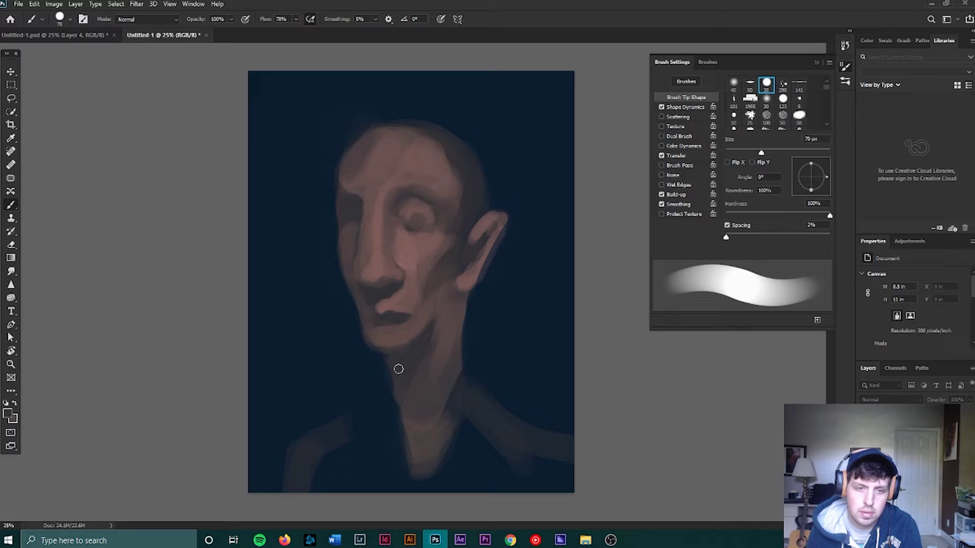
pyautogui.keyDown('alt'); pyautogui.click(376, 375); pyautogui.keyUp('alt')
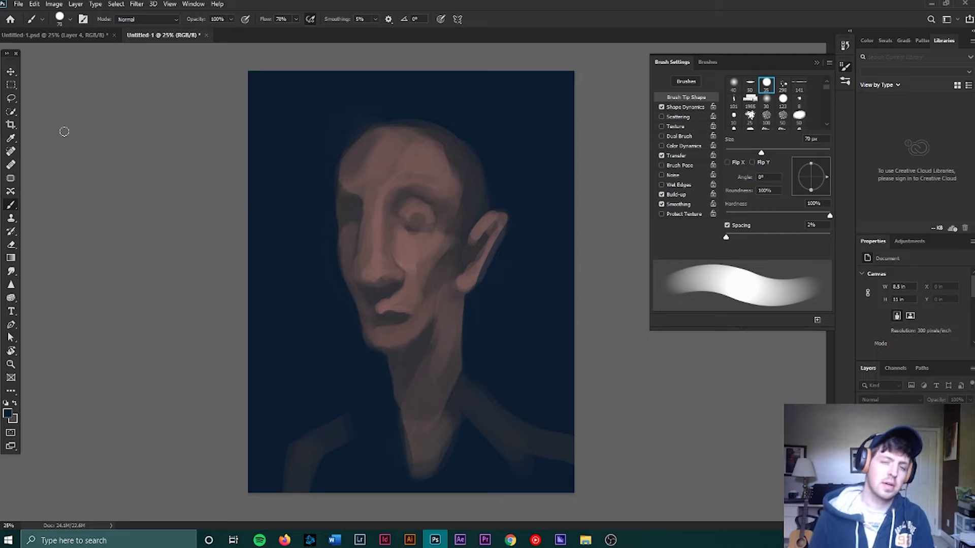
# - Switch to a soft round brush with 0% hardness, enlarge it to 200 px and soften the edges of the neck
pyautogui.click(70, 19)
pyautogui.click(45, 120)
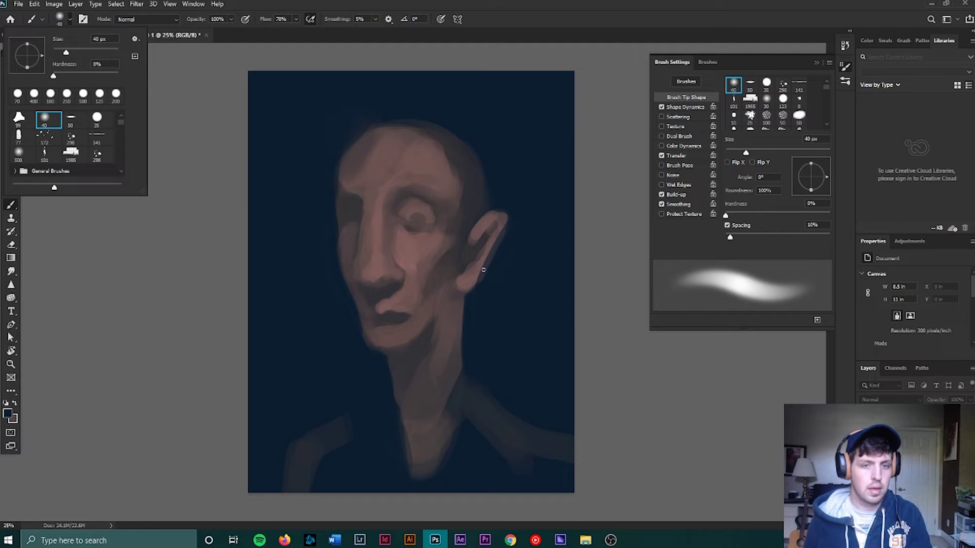
pyautogui.click(478, 303)
pyautogui.press(']')
pyautogui.press(']')
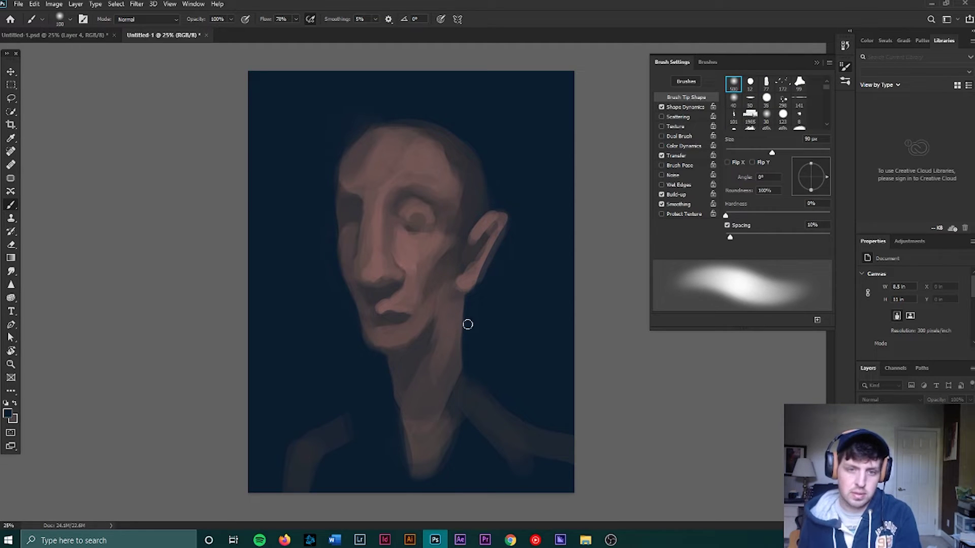
pyautogui.press(']')
pyautogui.keyDown('alt'); pyautogui.click(472, 345); pyautogui.keyUp('alt')
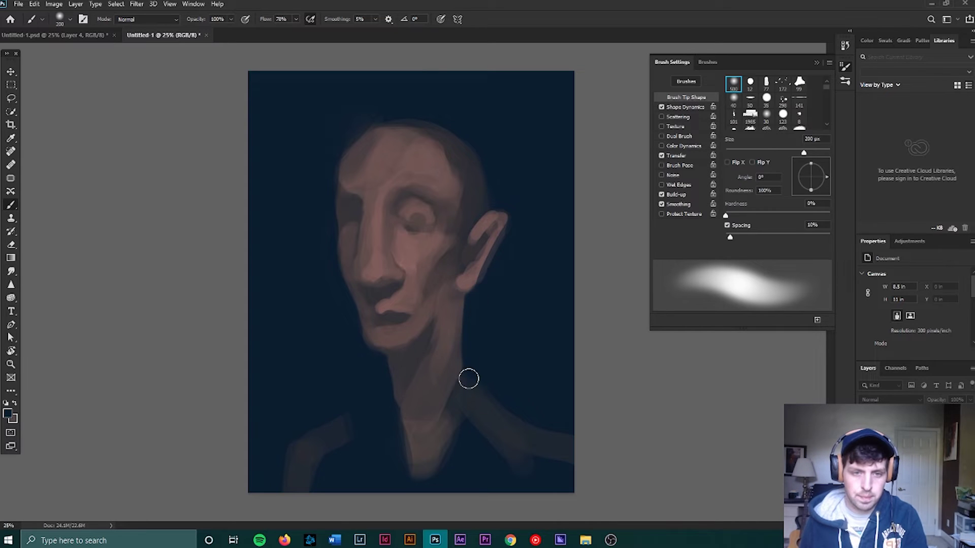
pyautogui.keyDown('alt'); pyautogui.click(459, 305); pyautogui.keyUp('alt')
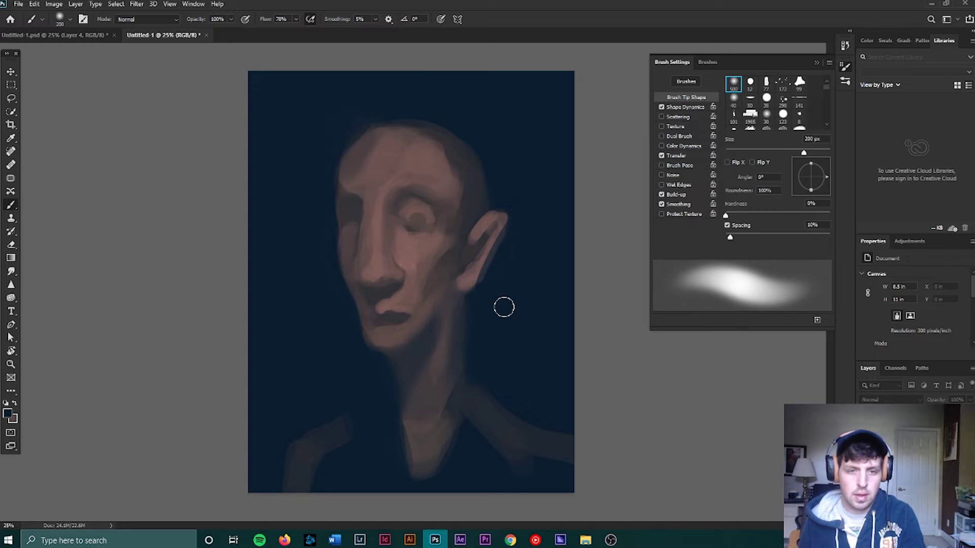
# - Sample the brow shadow and softly blend the shadows around both eye sockets
pyautogui.press('i')
pyautogui.click(409, 195)
pyautogui.press('b')
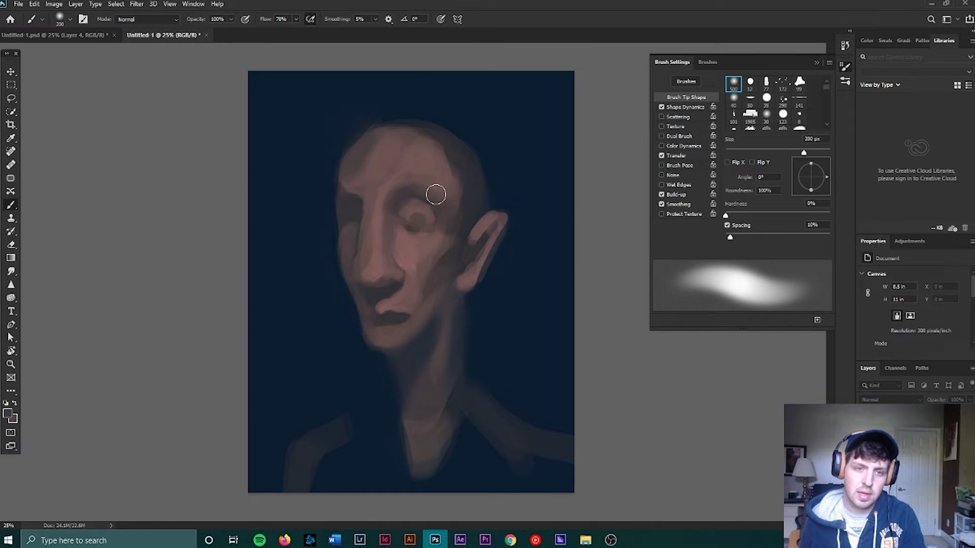
pyautogui.keyDown('alt'); pyautogui.click(346, 206); pyautogui.keyUp('alt')
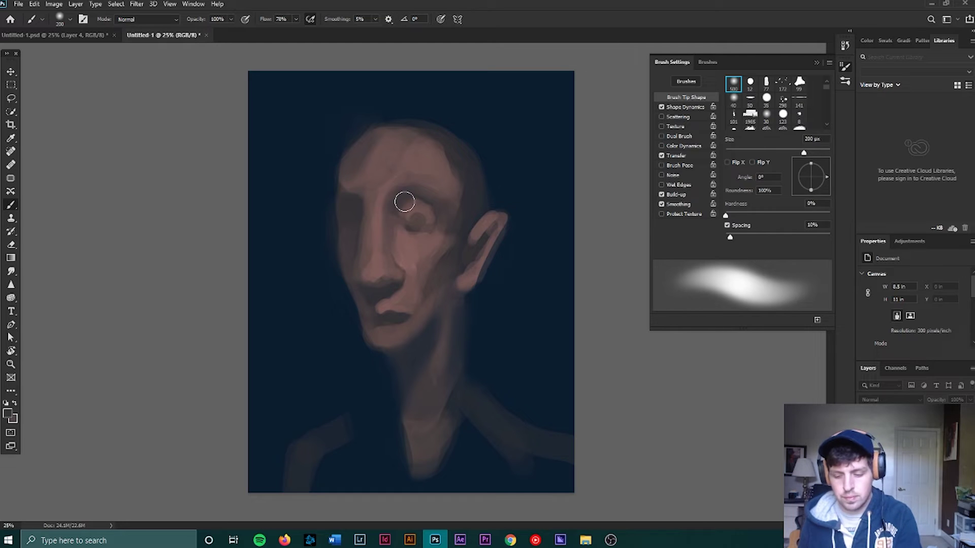
# - Enlarge the soft brush to 600 px, sample the background navy and soften the outer edges of the head
pyautogui.press(']')
pyautogui.press(']')
pyautogui.press(']')
pyautogui.press(']')
pyautogui.press(']')
pyautogui.keyDown('alt'); pyautogui.click(294, 254); pyautogui.keyUp('alt')
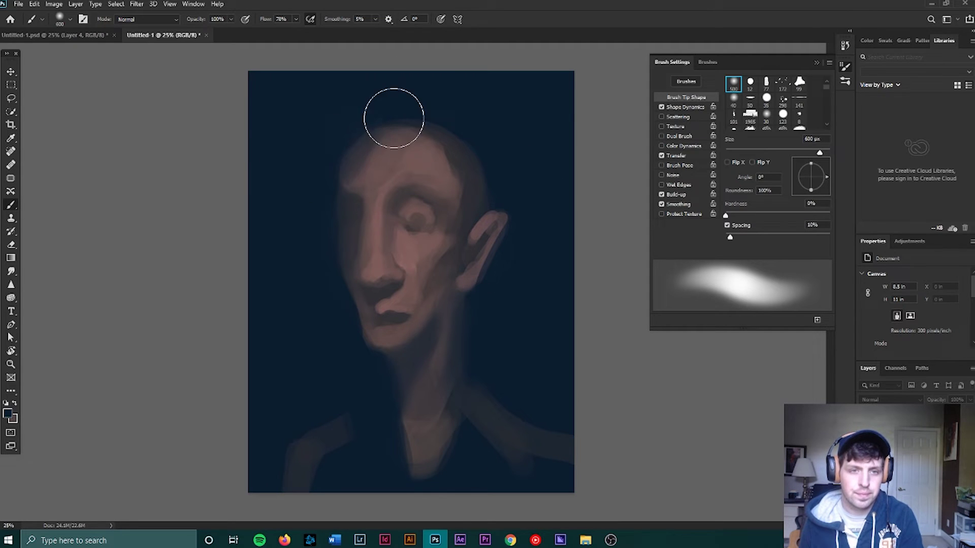
# - Alternate sampled skin and background navy to soften the crown and back of the head and fade the neck and shoulders
pyautogui.keyDown('alt'); pyautogui.click(386, 161); pyautogui.keyUp('alt')
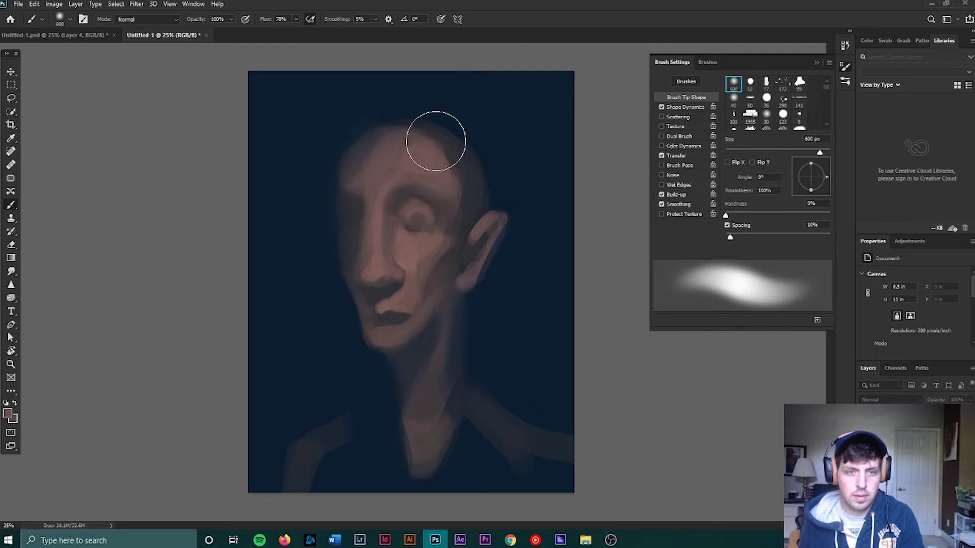
pyautogui.keyDown('alt'); pyautogui.click(320, 181); pyautogui.keyUp('alt')
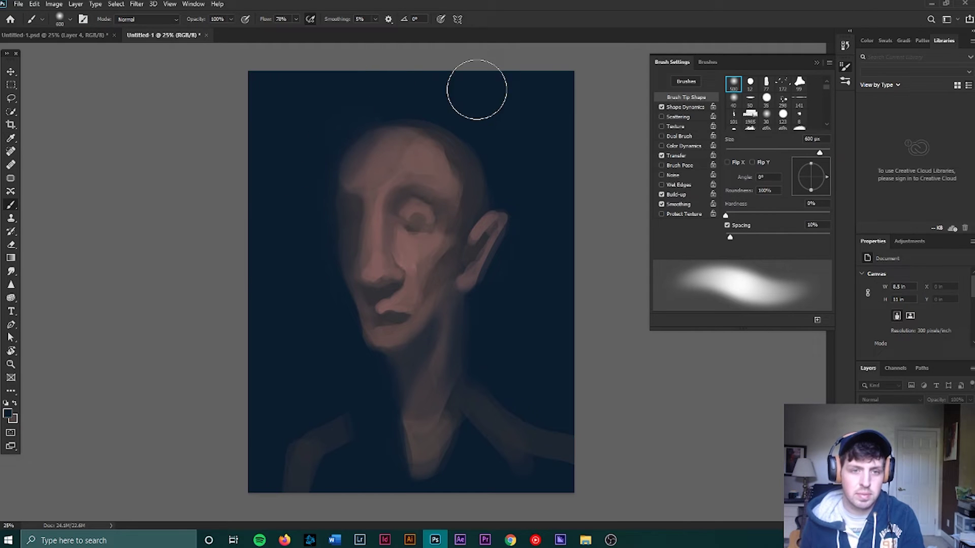
pyautogui.keyDown('alt'); pyautogui.click(470, 166); pyautogui.keyUp('alt')
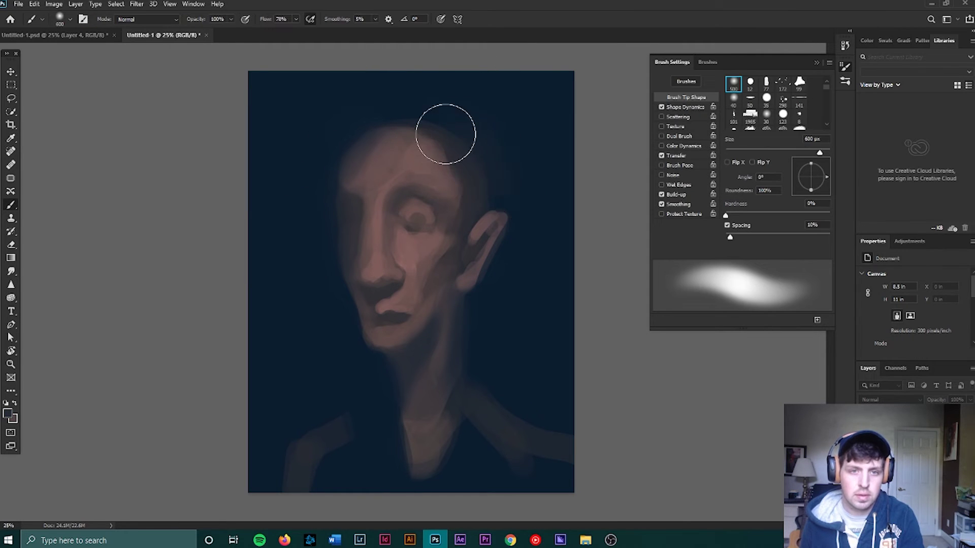
pyautogui.keyDown('alt'); pyautogui.click(435, 161); pyautogui.keyUp('alt')
pyautogui.moveTo(436, 165)
pyautogui.mouseDown()
pyautogui.moveTo(474, 162)
pyautogui.moveTo(473, 186)
pyautogui.moveTo(441, 85)
pyautogui.moveTo(490, 122)
pyautogui.moveTo(526, 217)
pyautogui.mouseUp()
pyautogui.keyDown('alt'); pyautogui.click(441, 85); pyautogui.keyUp('alt')
pyautogui.keyDown('alt'); pyautogui.click(514, 303); pyautogui.keyUp('alt')
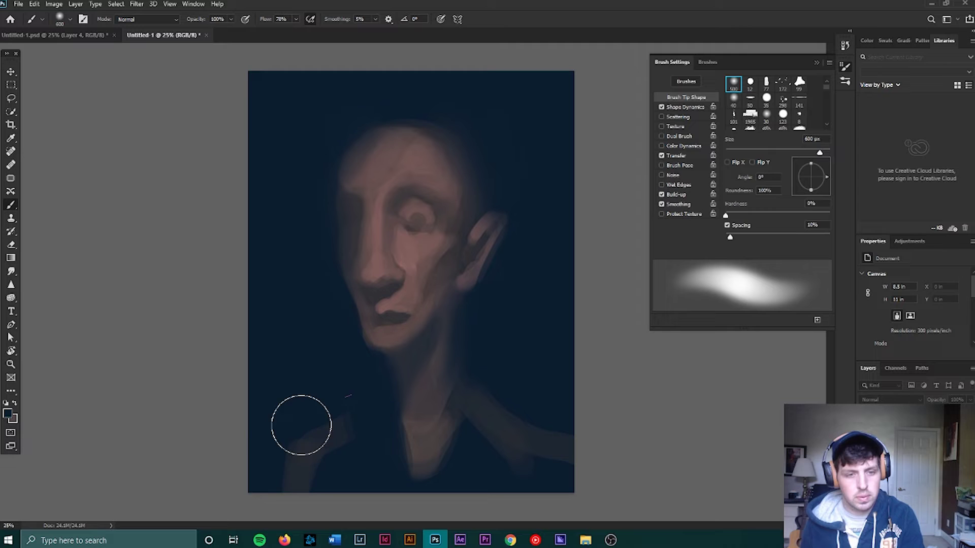
pyautogui.press('alt')
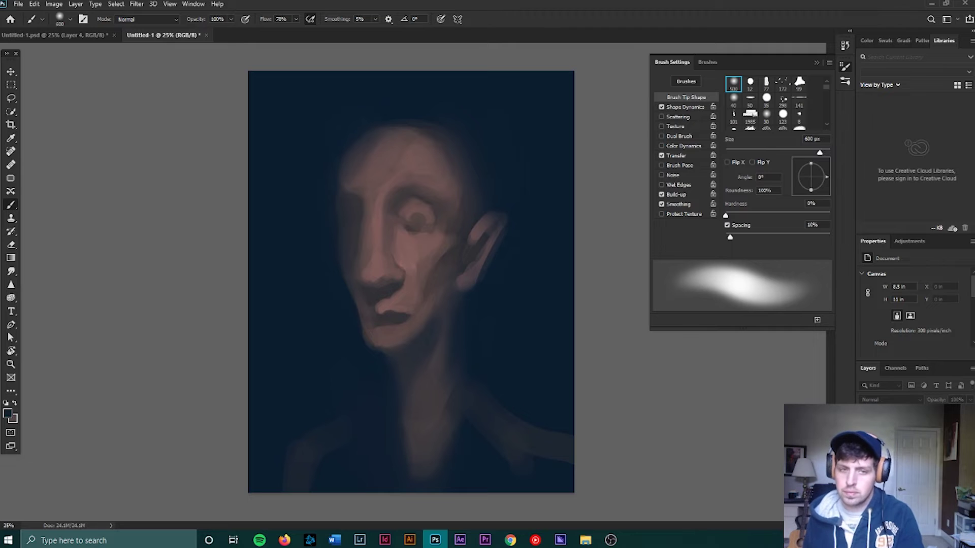
# - Add a new layer above the painting and fill it with dark navy 03172a at 100% opacity in Normal mode
pyautogui.hotkey('ctrl', 'shift', 'alt', 'n')
pyautogui.click(34, 4)
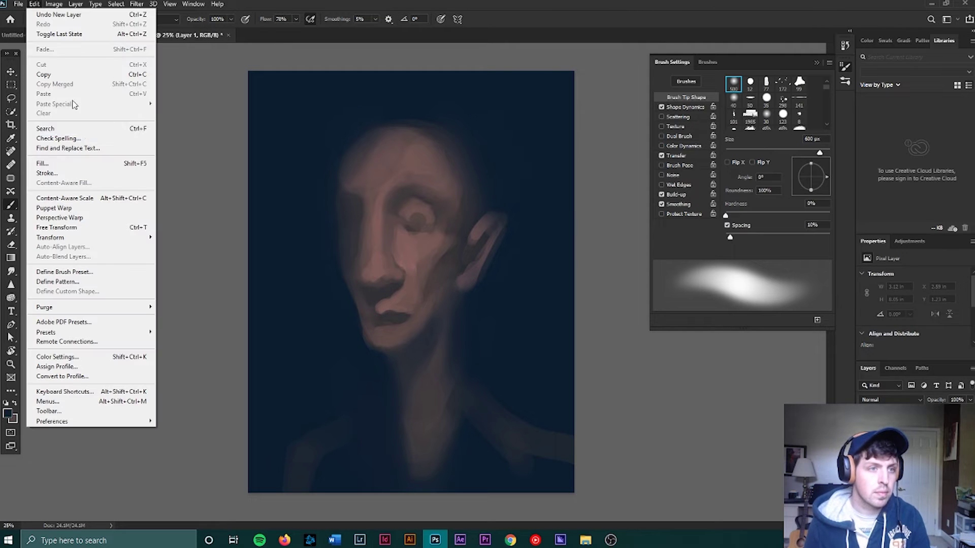
pyautogui.click(73, 164)
pyautogui.click(491, 154)
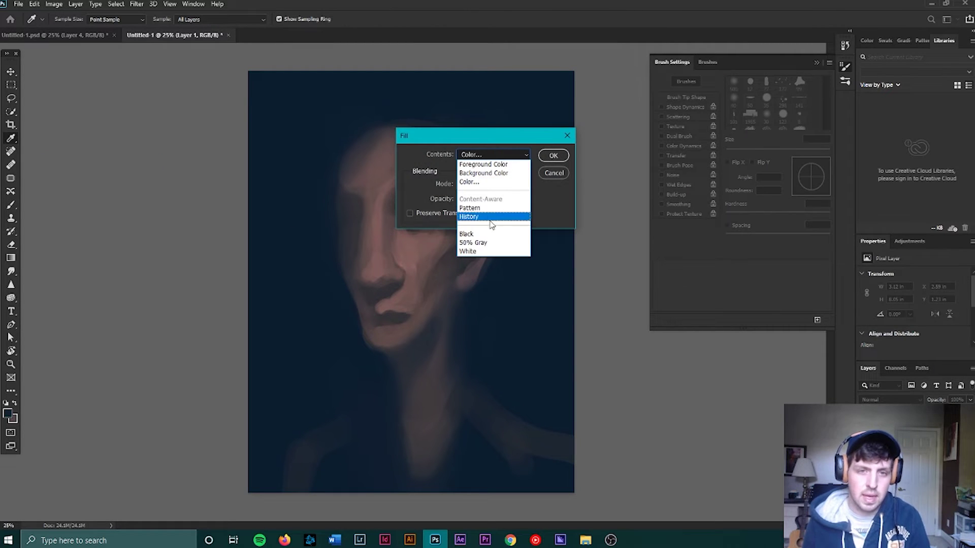
pyautogui.click(495, 182)
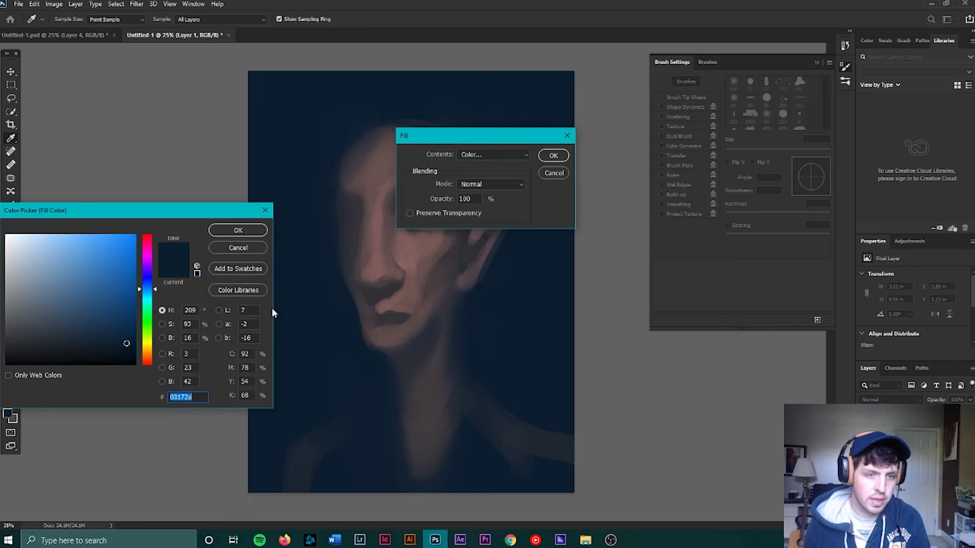
pyautogui.click(239, 231)
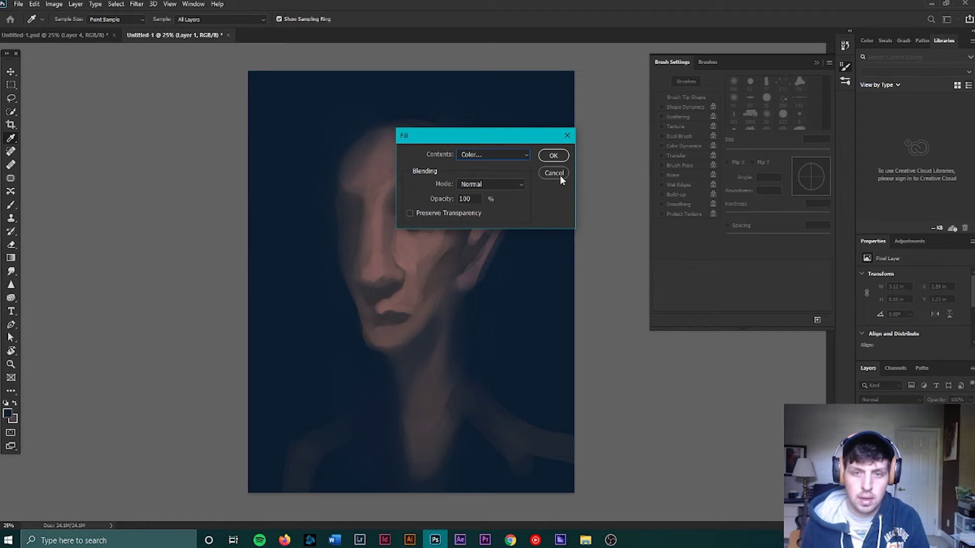
pyautogui.click(552, 155)
pyautogui.press('b')
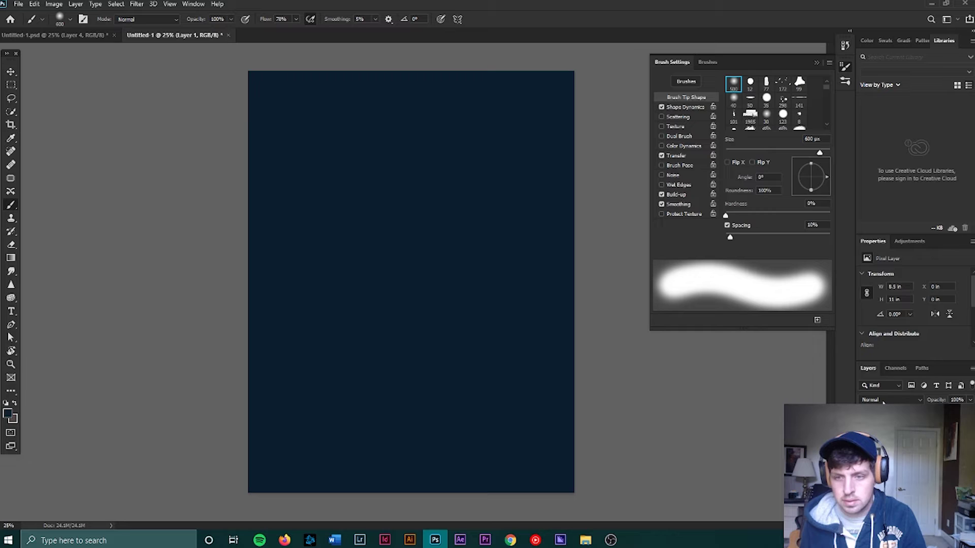
# - Set the navy fill layer to Multiply blending and lower its opacity to 38%
pyautogui.click(884, 401)
pyautogui.click(878, 434)
pyautogui.click(895, 400)
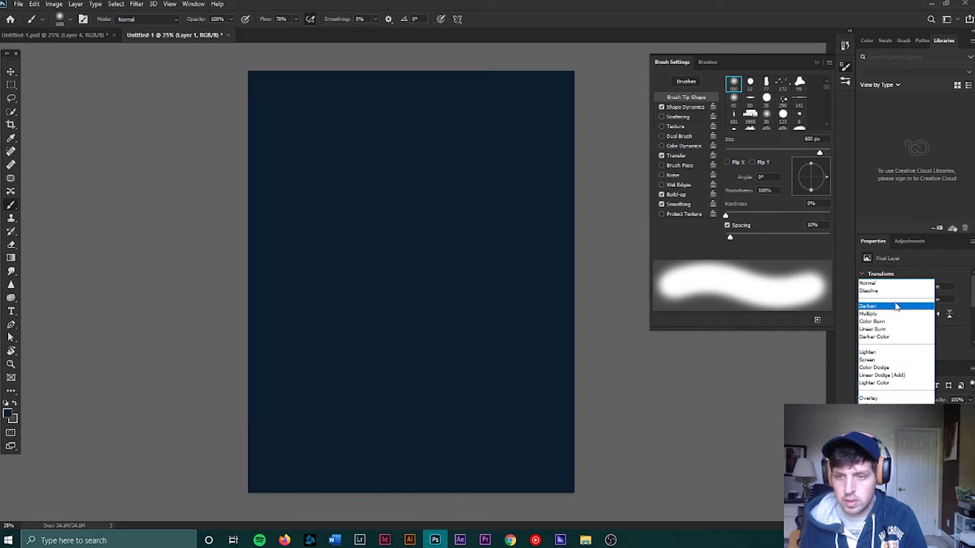
pyautogui.click(893, 313)
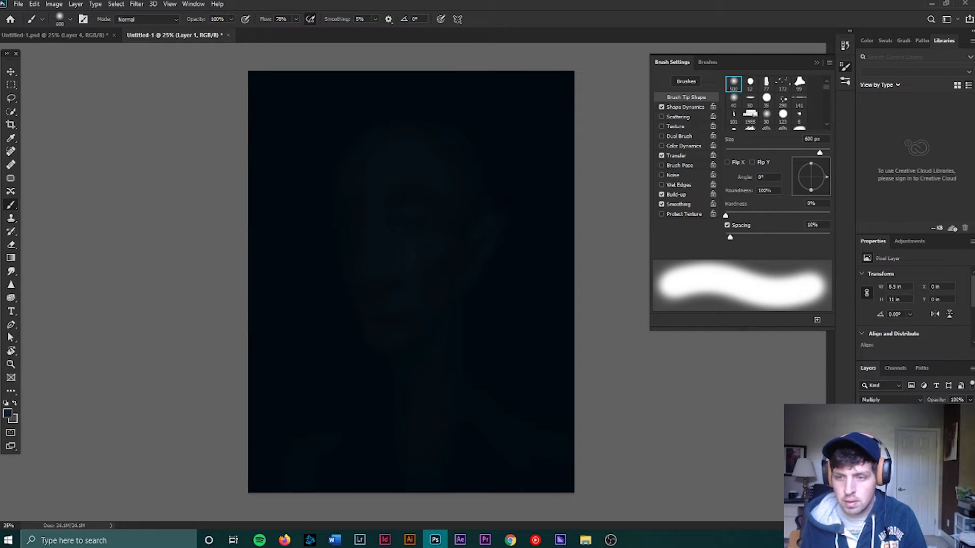
pyautogui.moveTo(936, 400); pyautogui.dragTo(905, 400)
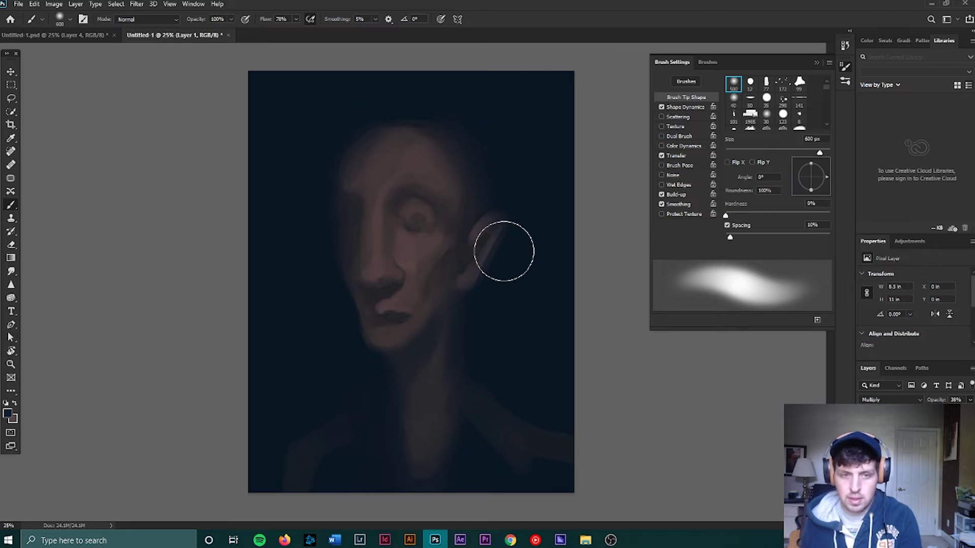
# - Reduce the soft brush to 80 px, add another new layer and choose dusty pink 8f6967 as the foreground color
pyautogui.press('[')
pyautogui.press('[')
pyautogui.press('[')
pyautogui.press('[')
pyautogui.press('[')
pyautogui.press('[')
pyautogui.press('[')
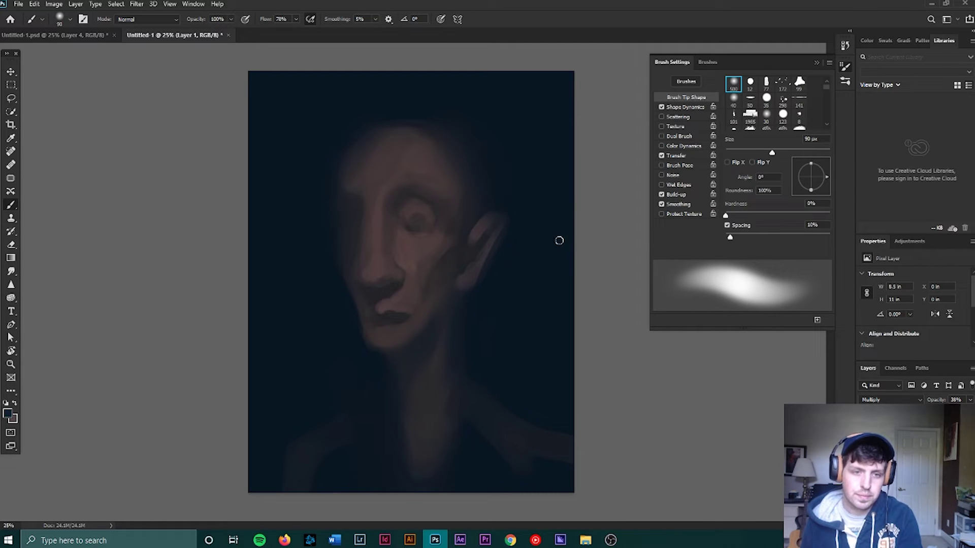
pyautogui.hotkey('ctrl', 'shift', 'alt', 'n')
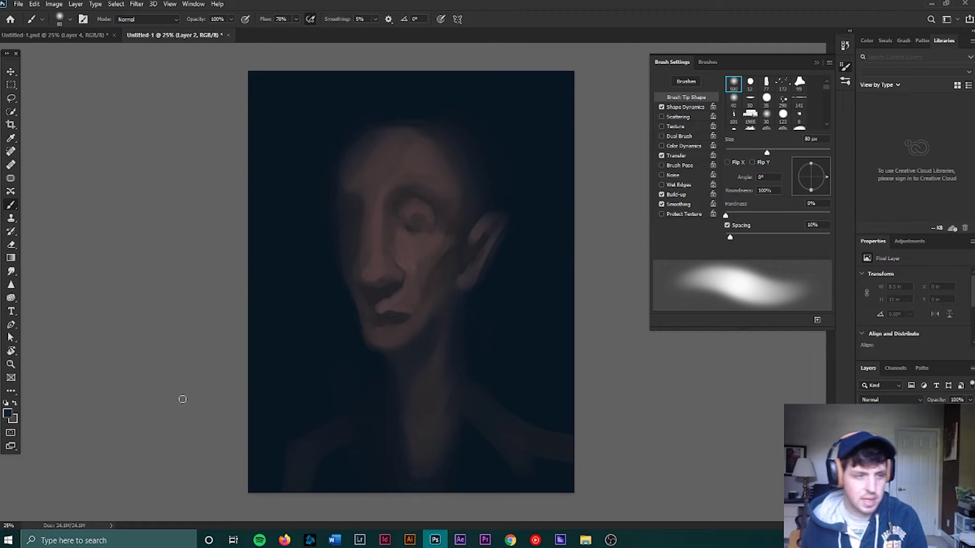
pyautogui.click(8, 413)
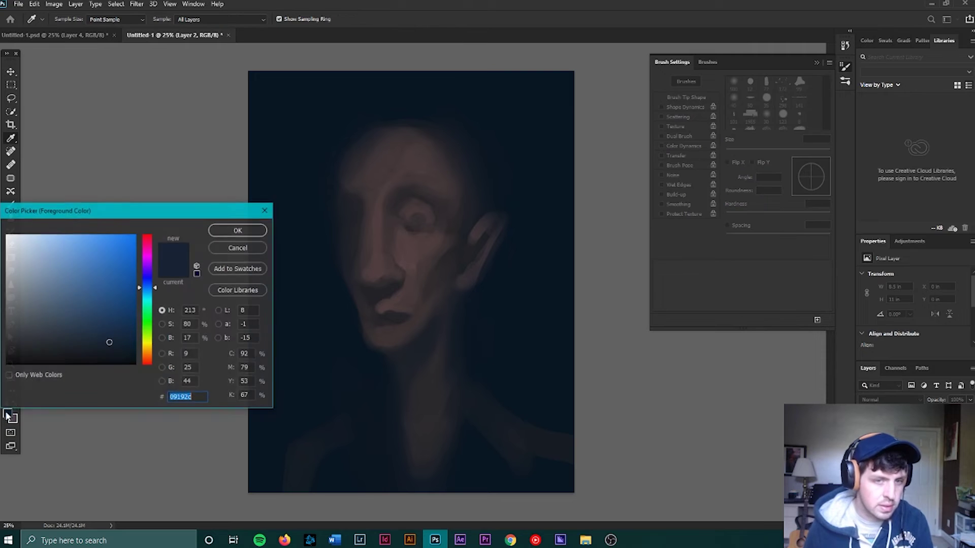
pyautogui.click(384, 262)
pyautogui.click(151, 363)
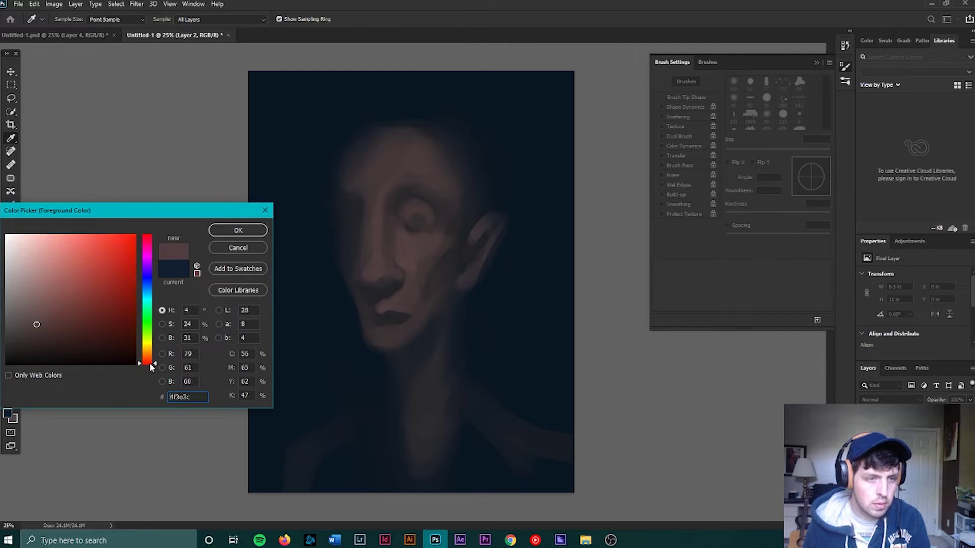
pyautogui.moveTo(48, 309); pyautogui.dragTo(43, 292)
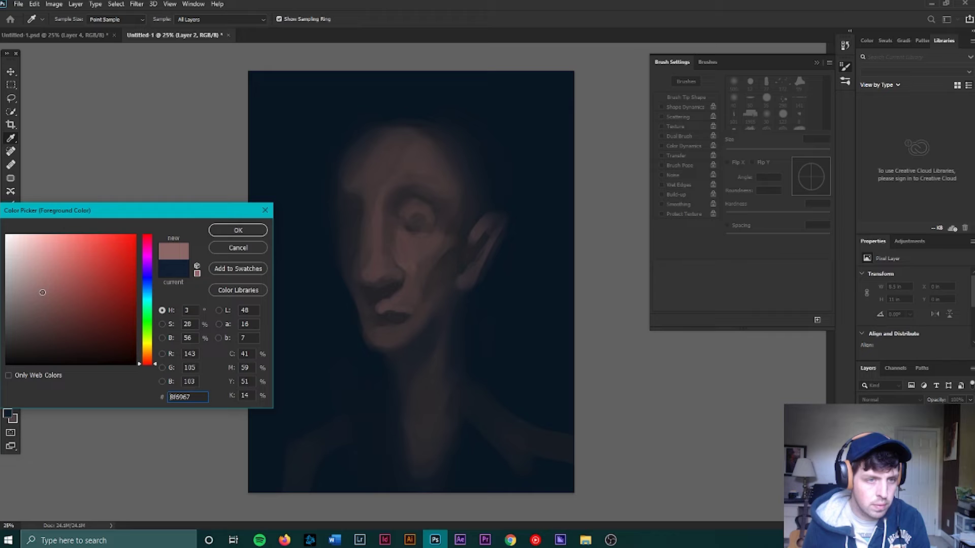
pyautogui.click(238, 230)
pyautogui.press('b')
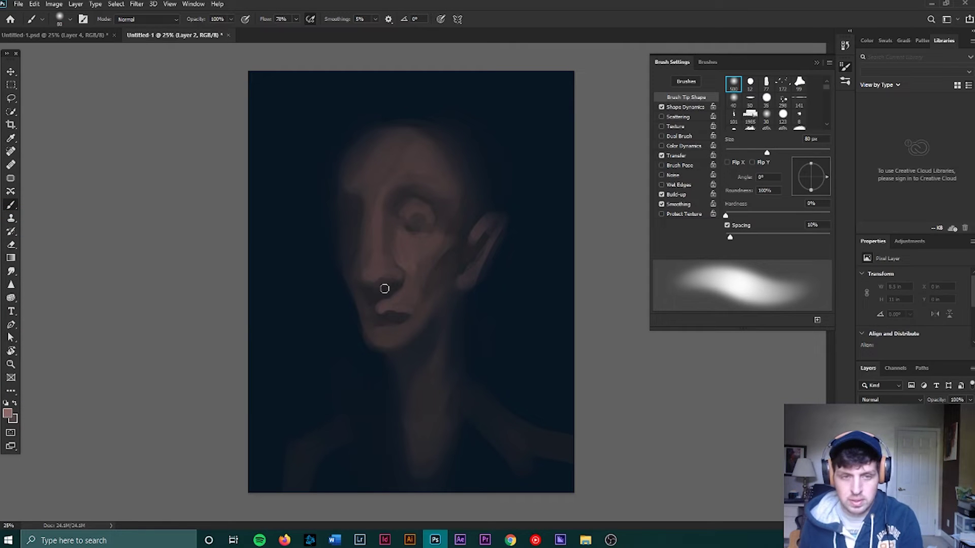
# - Dab a highlight on the nose tip and switch to a hard round brush enlarged to 50 px
pyautogui.click(377, 268)
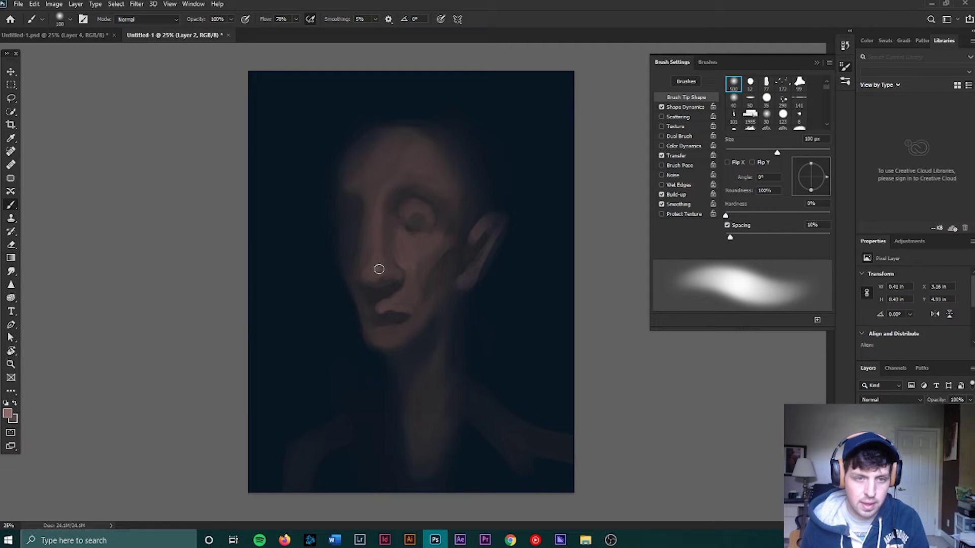
pyautogui.click(70, 20)
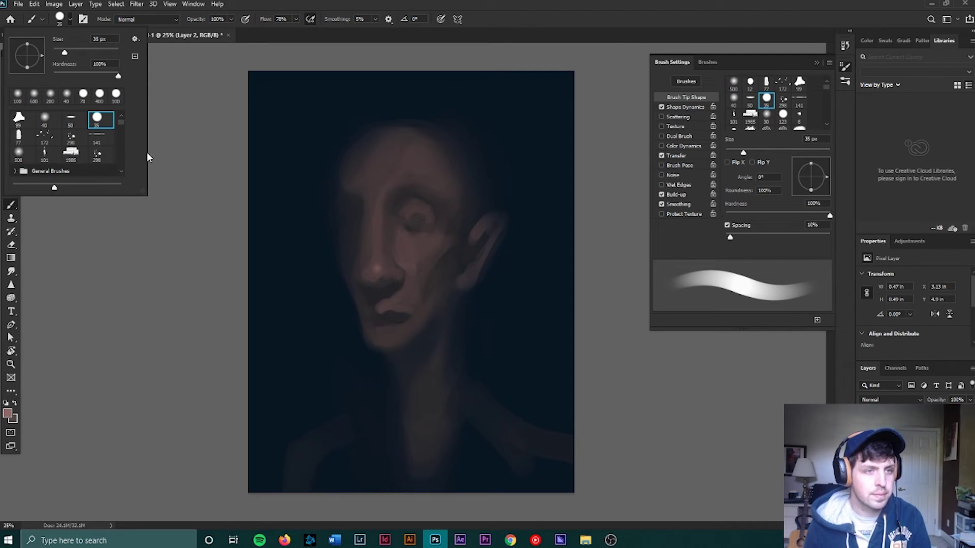
pyautogui.click(369, 260)
pyautogui.press(']')
pyautogui.press(']')
pyautogui.press(']')
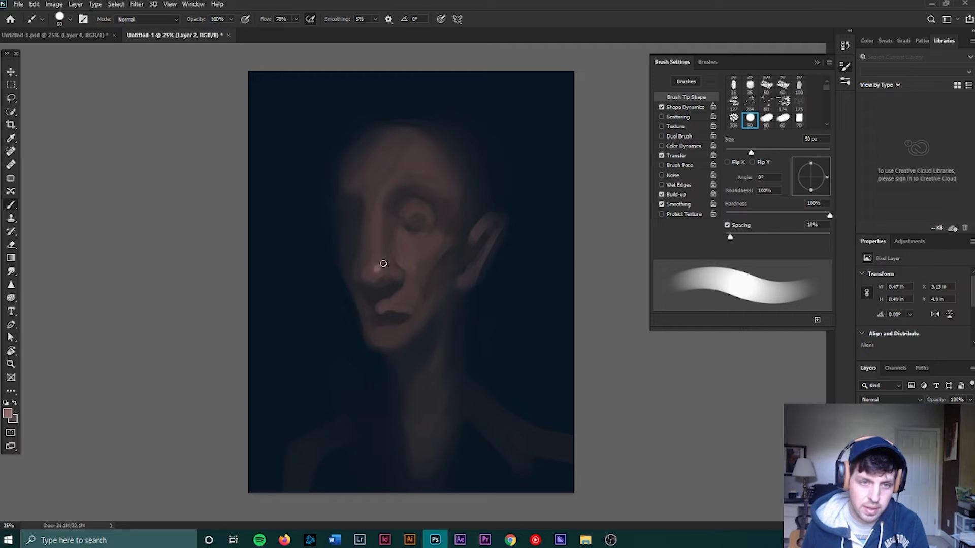
# - Sample a tone near the nose tip and paint a highlight down the bridge of the nose
pyautogui.press('i')
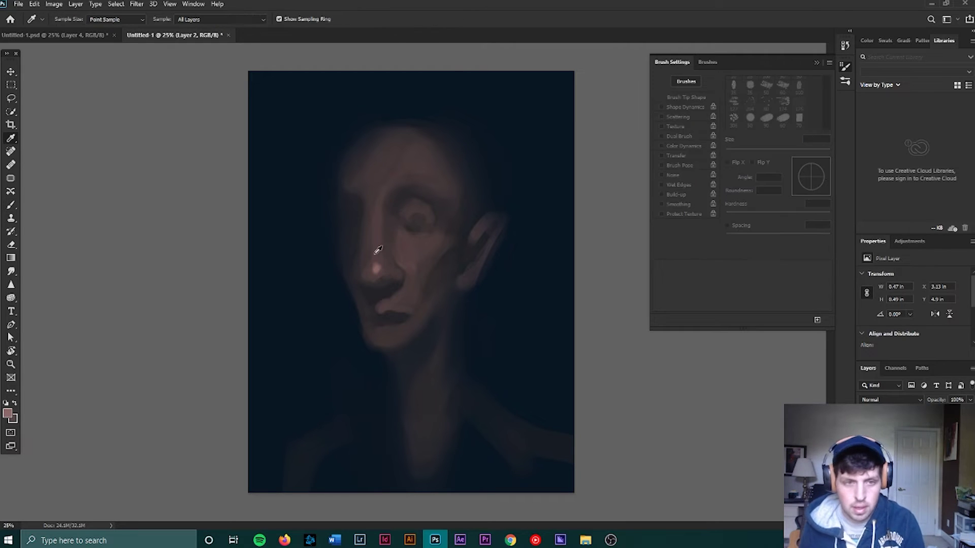
pyautogui.keyDown('alt'); pyautogui.click(378, 261); pyautogui.keyUp('alt')
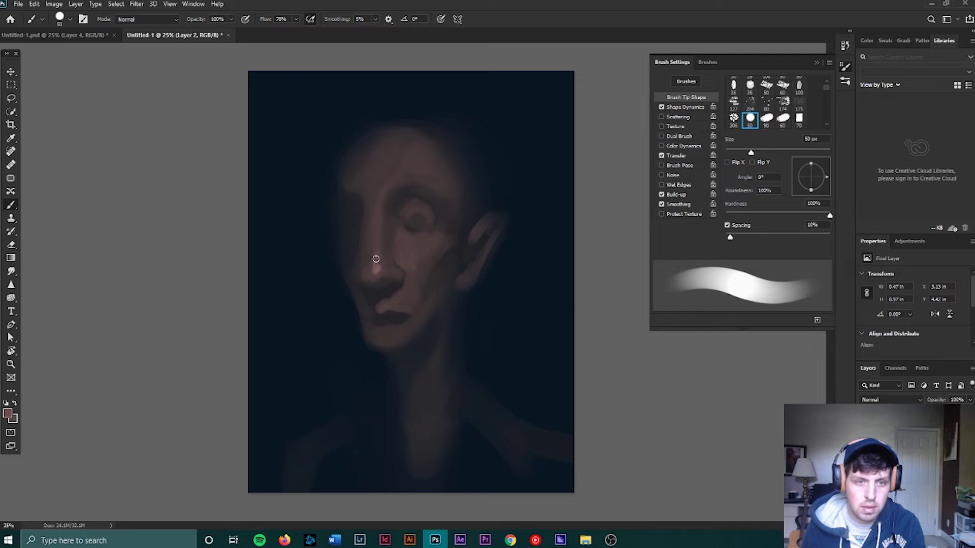
pyautogui.moveTo(379, 217); pyautogui.dragTo(374, 268)
# - Enlarge the hard brush to 100 px and lighten the nose and the cheek beside it down toward the mouth
pyautogui.press(']')
pyautogui.press(']')
pyautogui.press(']')
pyautogui.press(']')
pyautogui.press(']')
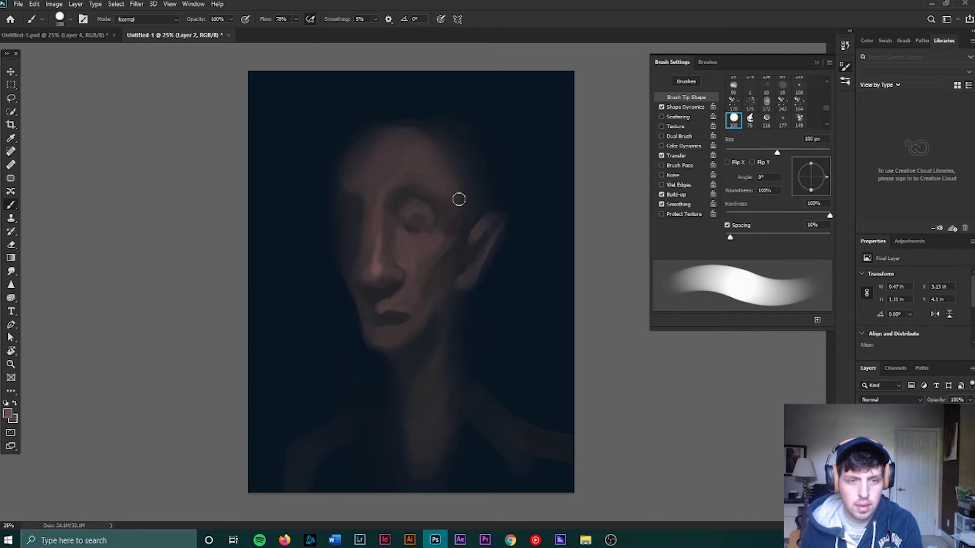
pyautogui.moveTo(376, 223)
pyautogui.mouseDown()
pyautogui.moveTo(394, 254)
pyautogui.moveTo(410, 253)
pyautogui.moveTo(407, 268)
pyautogui.moveTo(396, 250)
pyautogui.moveTo(414, 274)
pyautogui.moveTo(406, 293)
pyautogui.moveTo(381, 308)
pyautogui.moveTo(402, 299)
pyautogui.mouseUp()
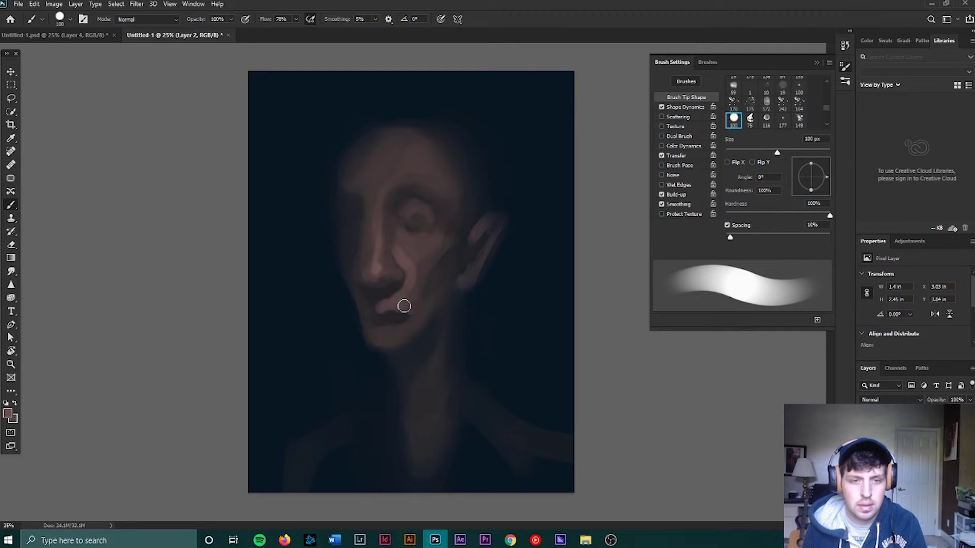
pyautogui.moveTo(402, 237)
pyautogui.mouseDown()
pyautogui.moveTo(430, 235)
pyautogui.moveTo(410, 241)
pyautogui.moveTo(429, 242)
pyautogui.moveTo(411, 264)
pyautogui.mouseUp()
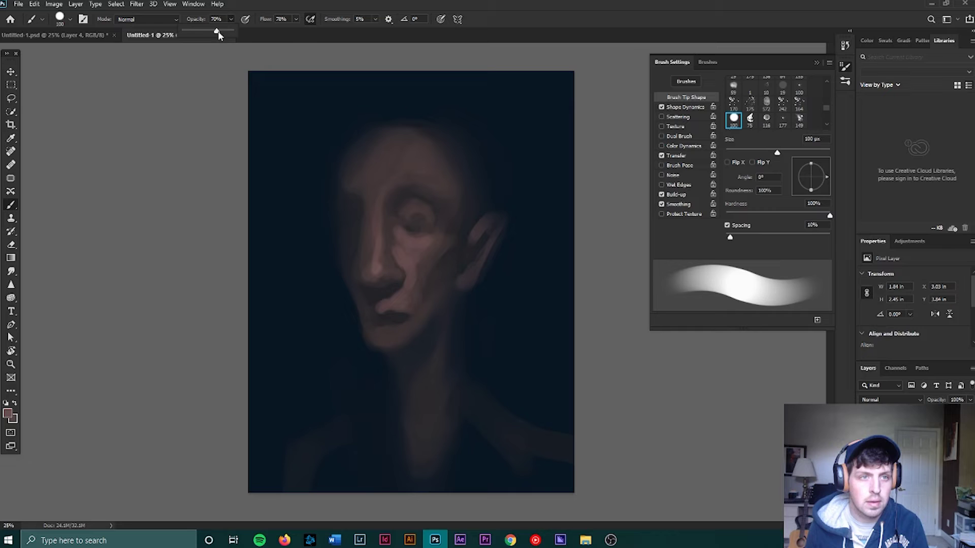
# - Lower the brush to 70% opacity and 42% flow, and build up soft light on the cheek below the eye
pyautogui.click(294, 20)
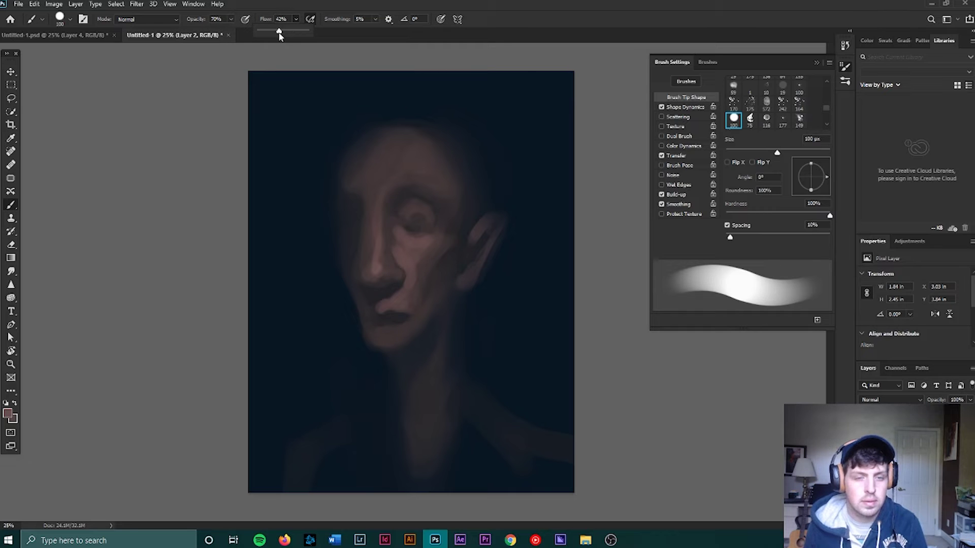
pyautogui.click(397, 246)
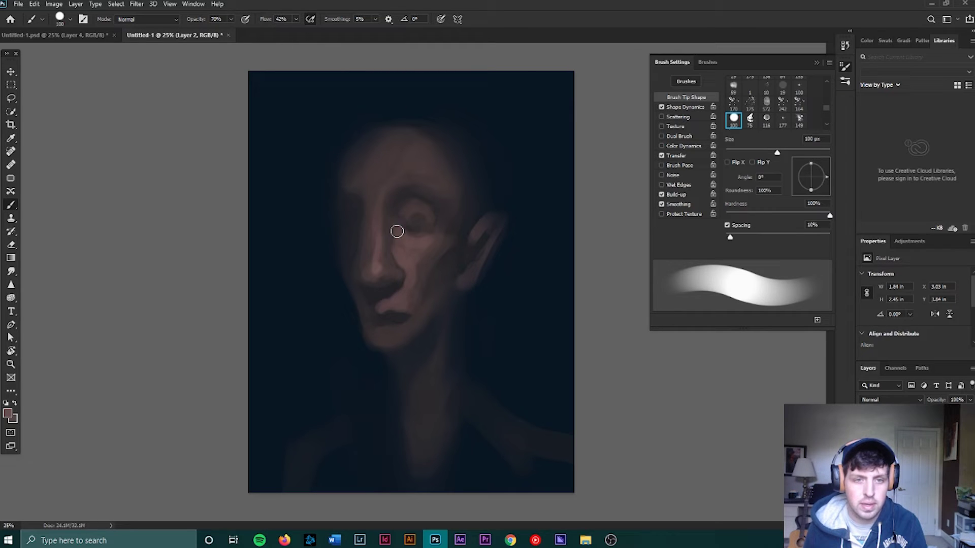
pyautogui.moveTo(397, 232)
pyautogui.mouseDown()
pyautogui.moveTo(409, 237)
pyautogui.moveTo(399, 234)
pyautogui.mouseUp()
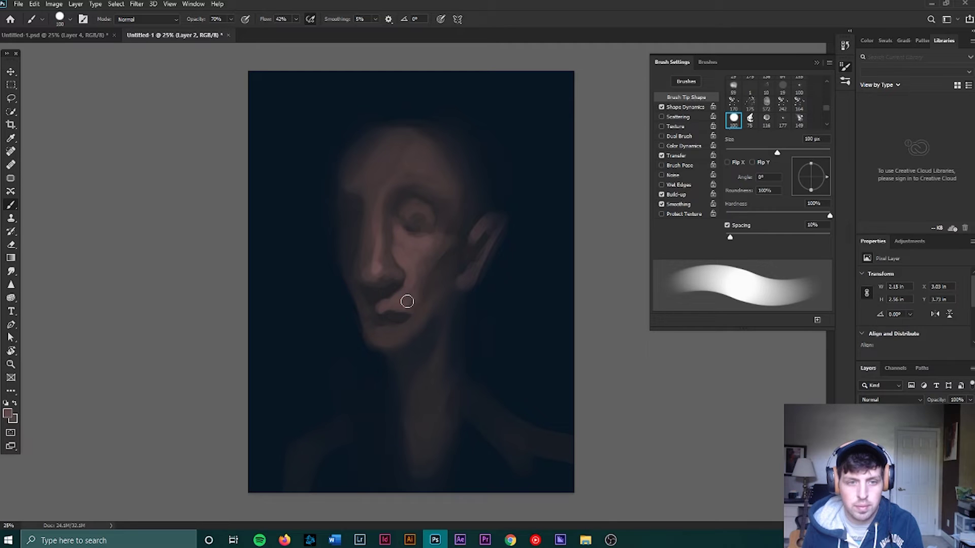
# - Reduce the brush to 60 px, choose lighter pink a57676 for brighter nose and cheek highlights, and sample a tone for blending them
pyautogui.press('[')
pyautogui.press('[')
pyautogui.press('[')
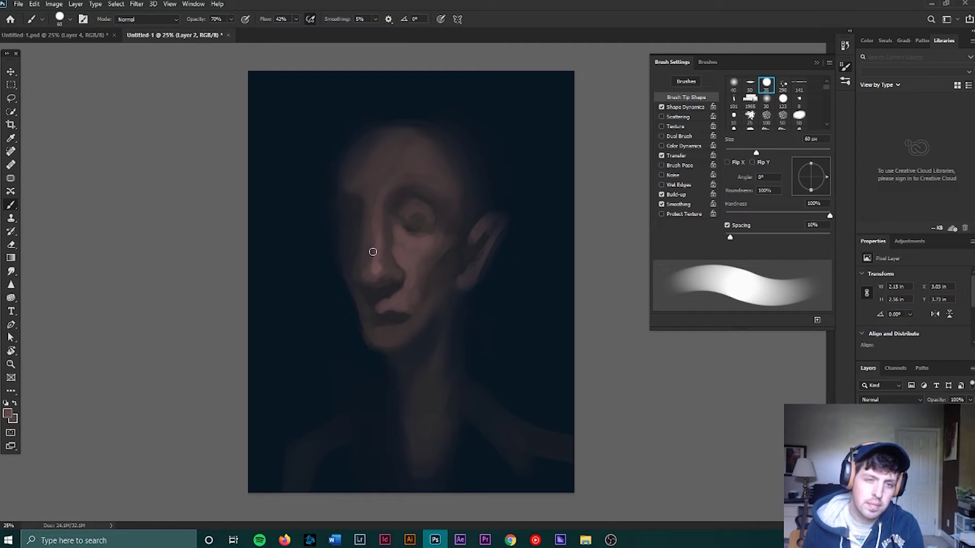
pyautogui.click(8, 414)
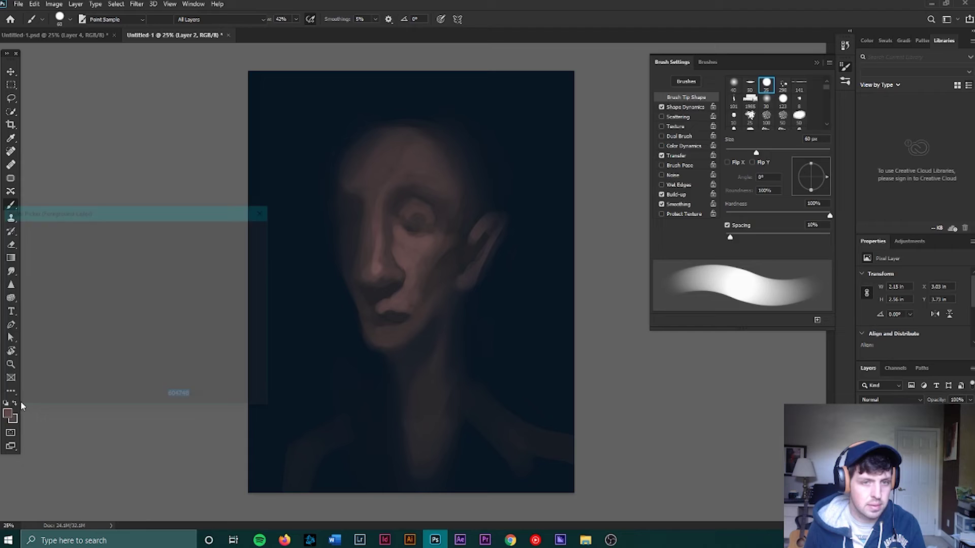
pyautogui.moveTo(28, 304); pyautogui.dragTo(43, 272)
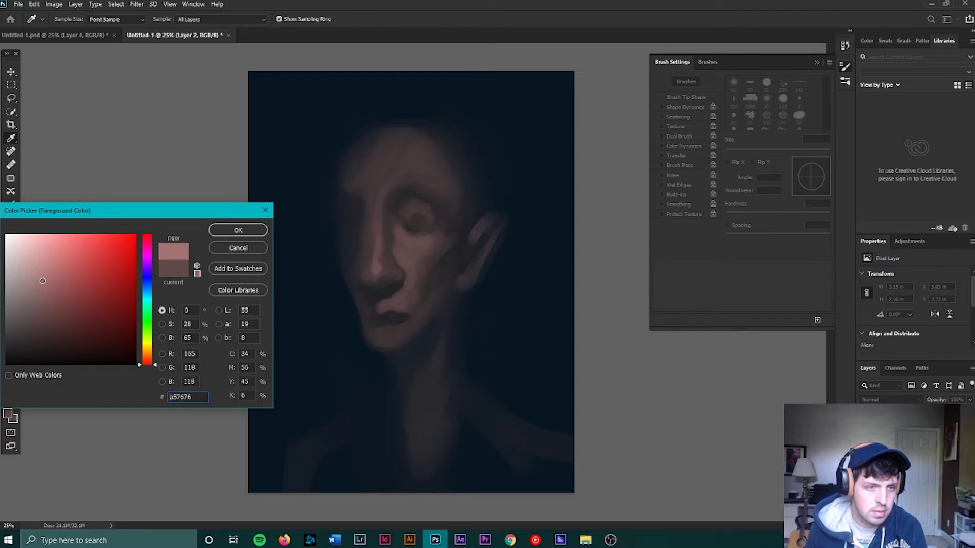
pyautogui.click(238, 232)
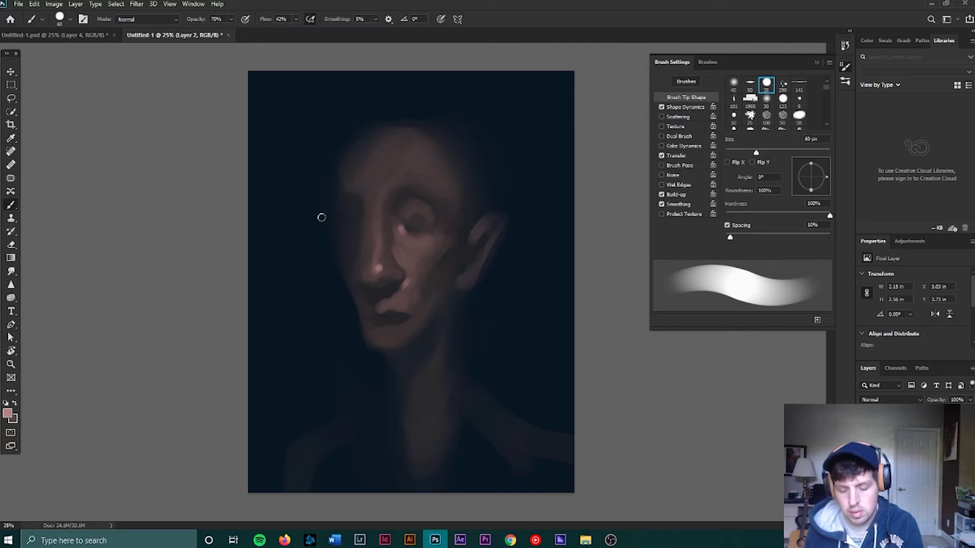
pyautogui.press('i')
pyautogui.press('b')
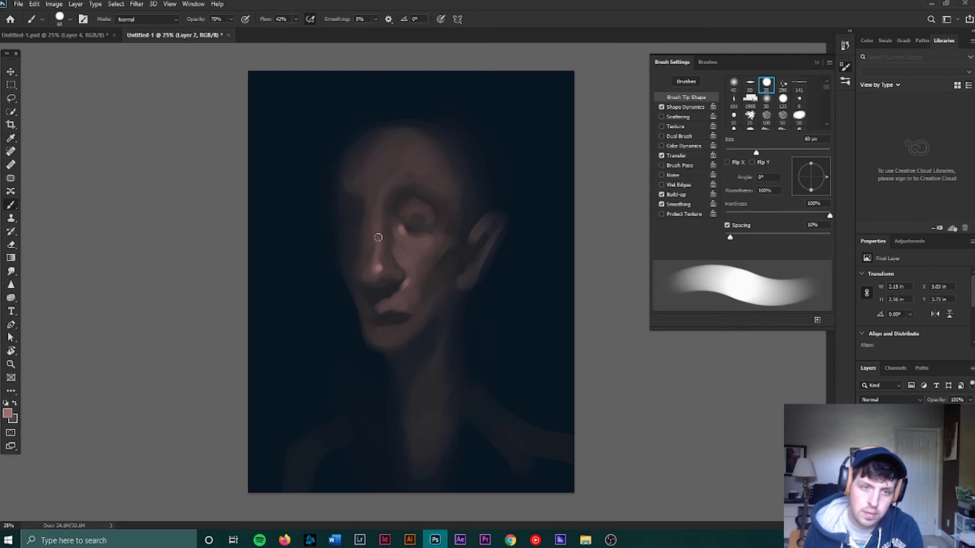
# - Resample nearby skin and shadow tones to blend the side of the nose into the shadow beside and beneath it
pyautogui.keyDown('alt'); pyautogui.click(380, 259); pyautogui.keyUp('alt')
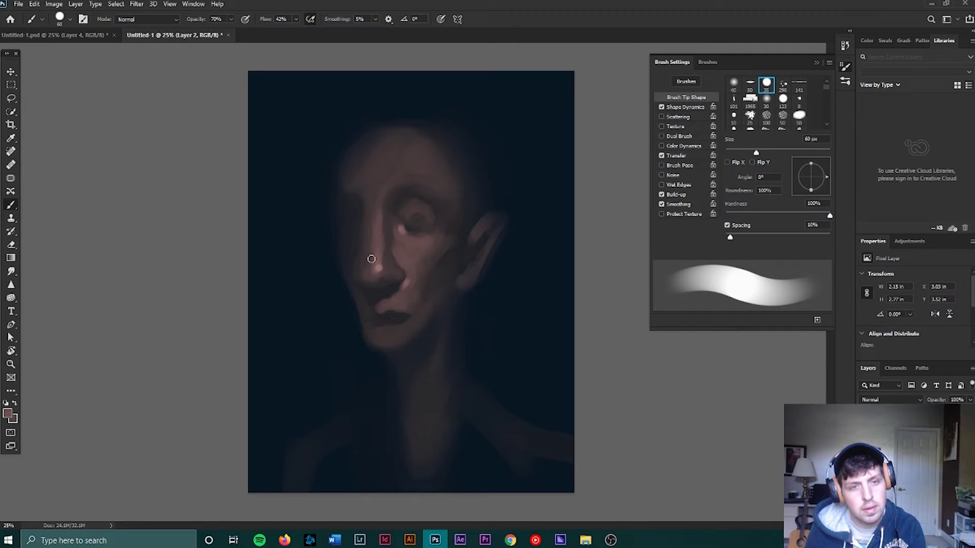
pyautogui.keyDown('alt'); pyautogui.click(355, 229); pyautogui.keyUp('alt')
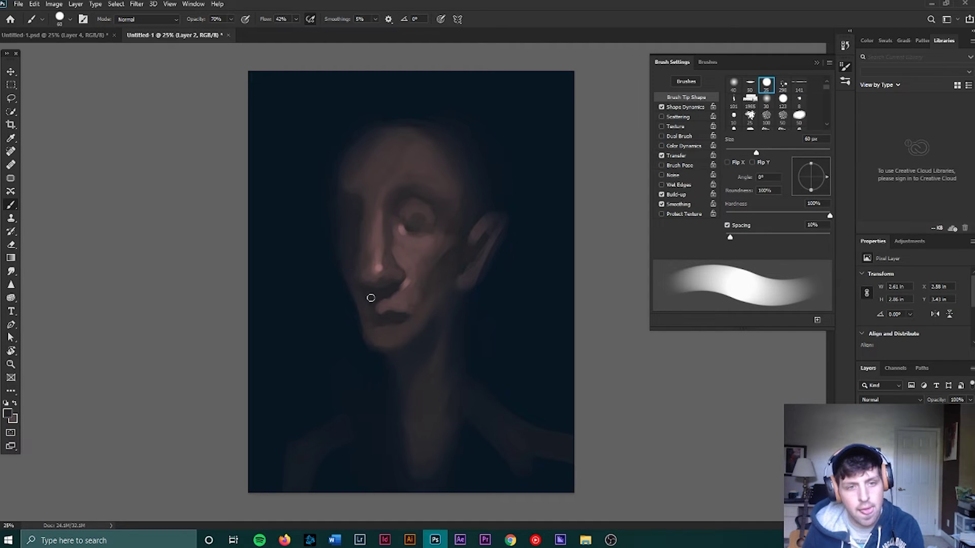
pyautogui.keyDown('alt'); pyautogui.click(388, 284); pyautogui.keyUp('alt')
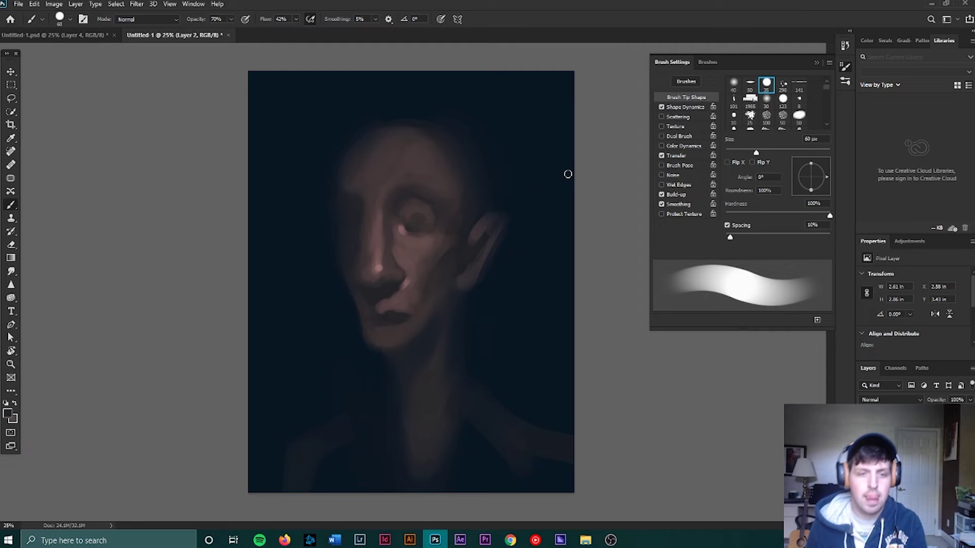
# - Sample pink skin and dark socket tones, and paint a lighter upper eyelid curving around the near eye's dark iris
pyautogui.keyDown('alt'); pyautogui.click(403, 230); pyautogui.keyUp('alt')
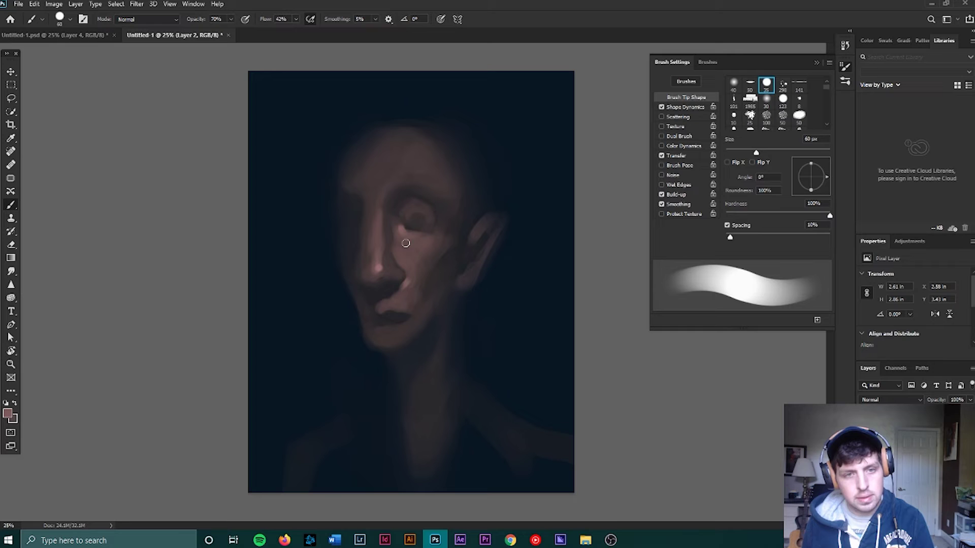
pyautogui.keyDown('alt'); pyautogui.click(402, 218); pyautogui.keyUp('alt')
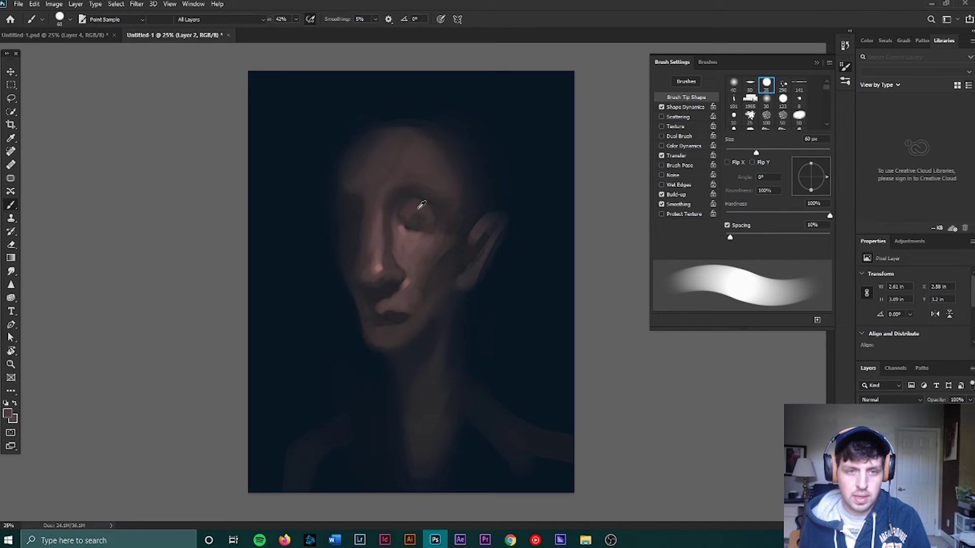
pyautogui.keyDown('alt'); pyautogui.click(403, 219); pyautogui.keyUp('alt')
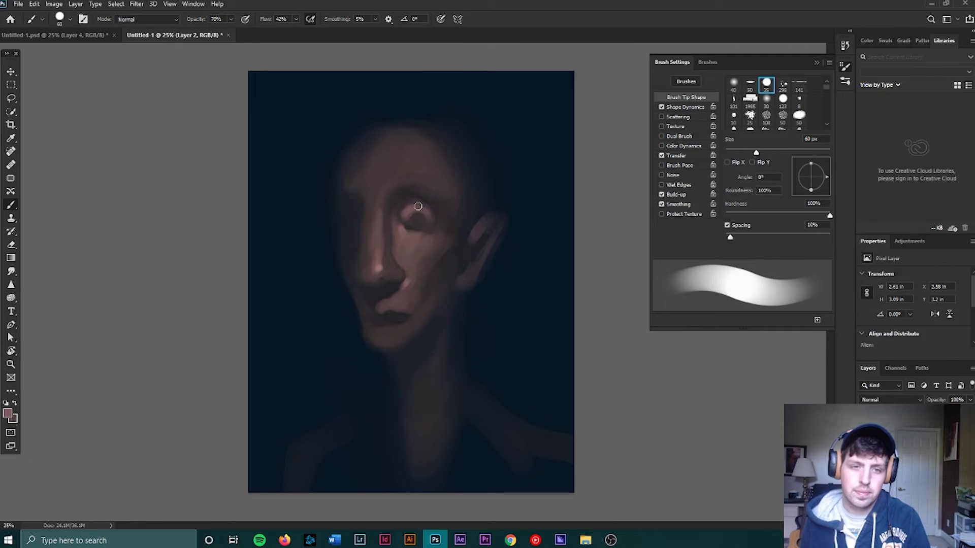
pyautogui.keyDown('alt'); pyautogui.click(410, 232); pyautogui.keyUp('alt')
pyautogui.keyDown('alt'); pyautogui.click(406, 213); pyautogui.keyUp('alt')
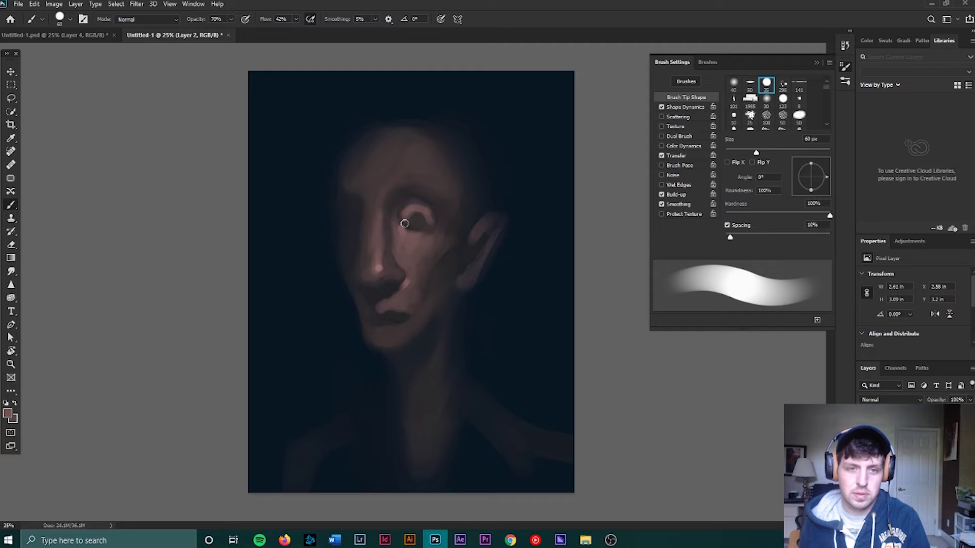
pyautogui.keyDown('alt'); pyautogui.click(419, 221); pyautogui.keyUp('alt')
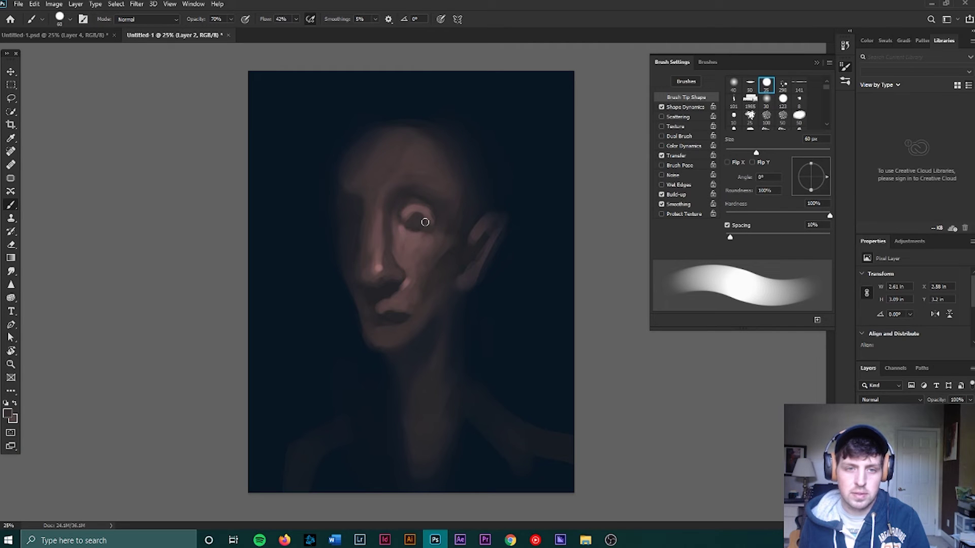
# - Lighten the far cheek beyond the nose, enlarging the brush to 100 px to blend it down toward the mouth
pyautogui.keyDown('alt'); pyautogui.click(344, 236); pyautogui.keyUp('alt')
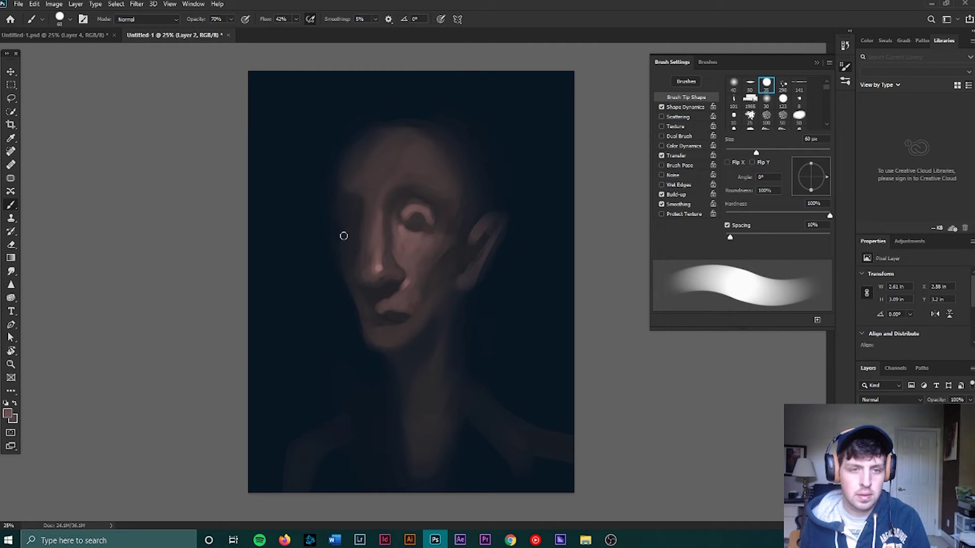
pyautogui.keyDown('alt'); pyautogui.click(350, 224); pyautogui.keyUp('alt')
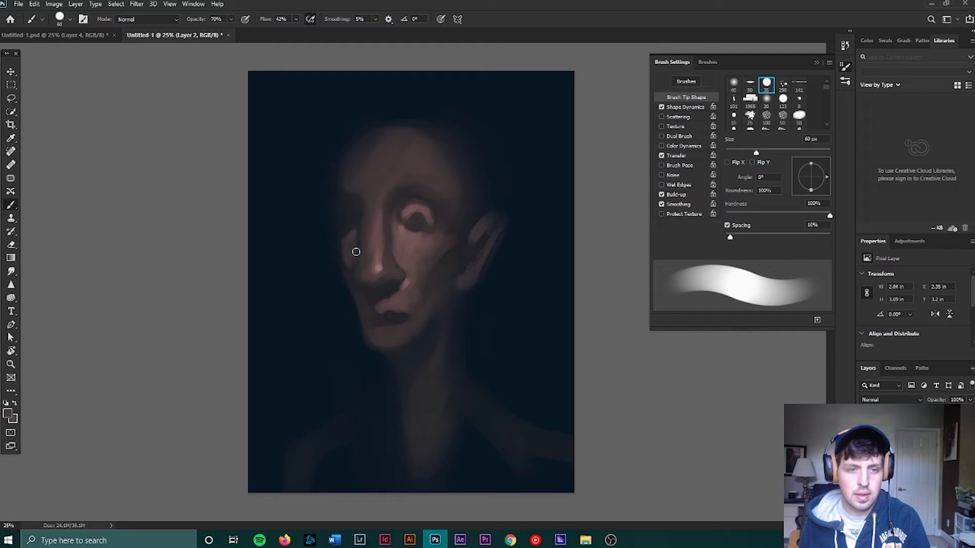
pyautogui.press(']')
pyautogui.press(']')
pyautogui.press(']')
pyautogui.press(']')
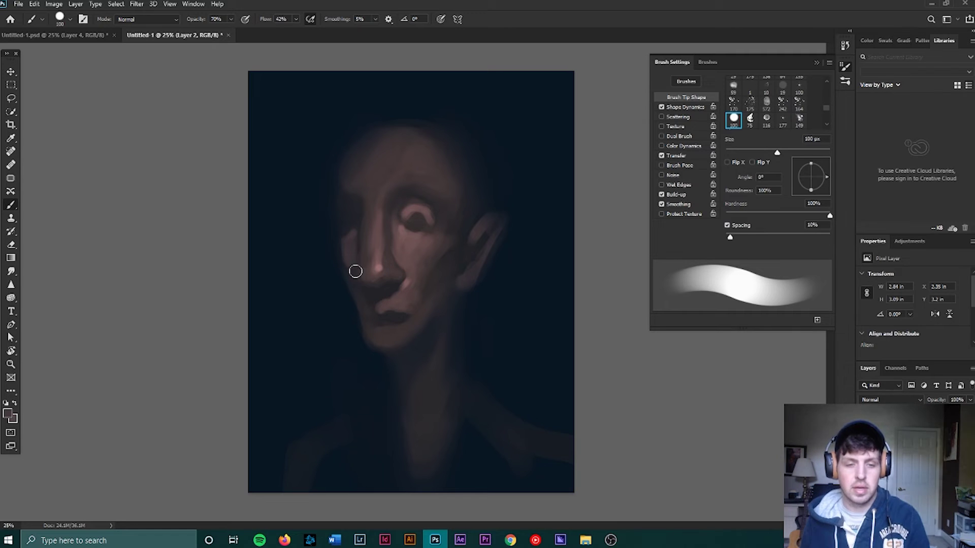
pyautogui.moveTo(355, 269); pyautogui.dragTo(372, 320)
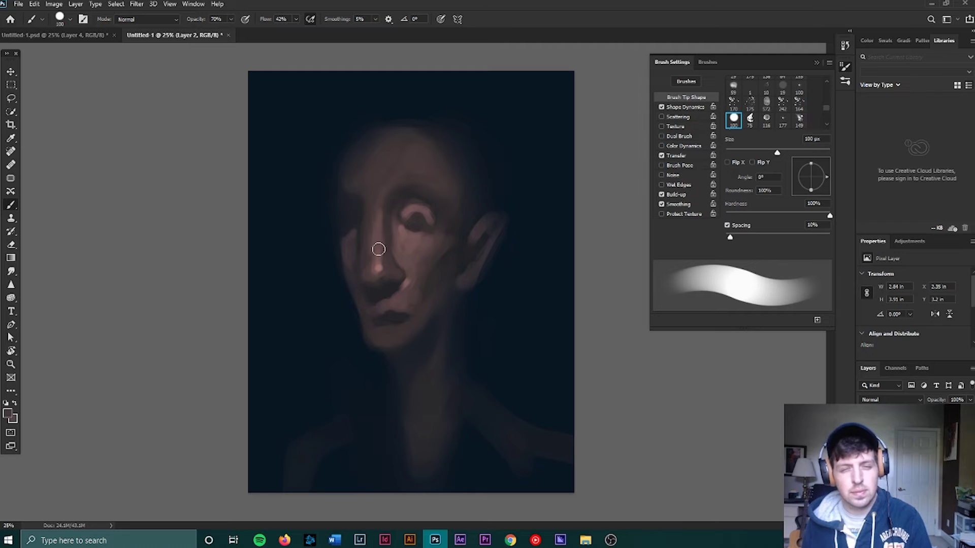
pyautogui.moveTo(350, 220)
pyautogui.mouseDown()
pyautogui.moveTo(359, 290)
pyautogui.moveTo(397, 337)
pyautogui.moveTo(380, 344)
pyautogui.moveTo(369, 323)
pyautogui.moveTo(378, 336)
pyautogui.moveTo(401, 332)
pyautogui.moveTo(386, 340)
pyautogui.moveTo(429, 293)
pyautogui.moveTo(413, 312)
pyautogui.mouseUp()
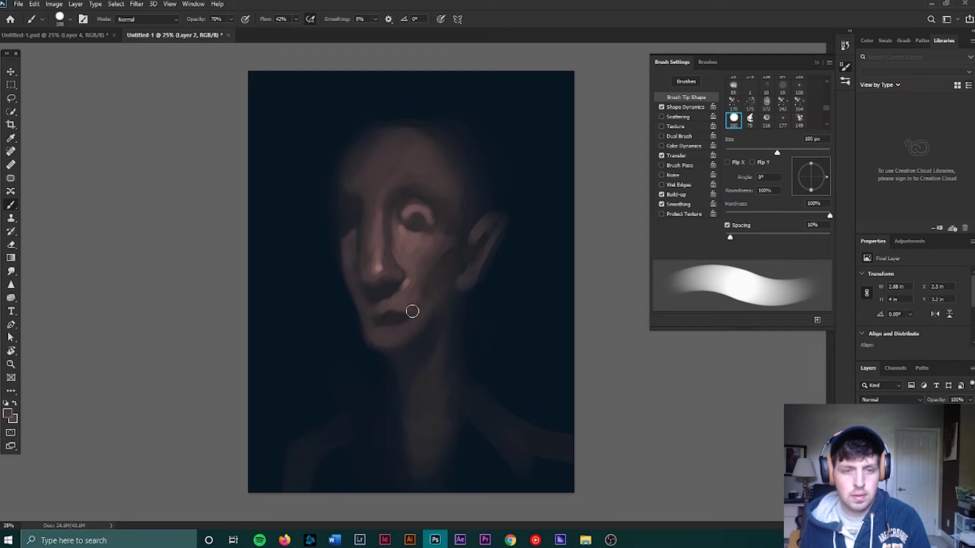
# - Sample the light tone beside the nostril, enlarge the brush to 175 px, and lighten the forehead and brow ridge
pyautogui.press('i')
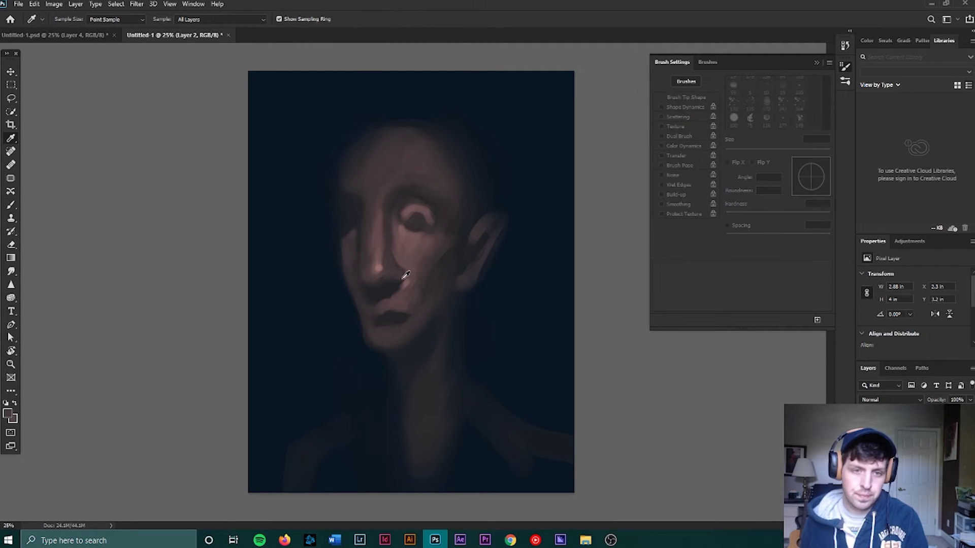
pyautogui.click(406, 274)
pyautogui.press('b')
pyautogui.moveTo(379, 181)
pyautogui.mouseDown()
pyautogui.moveTo(402, 174)
pyautogui.moveTo(388, 184)
pyautogui.moveTo(417, 177)
pyautogui.moveTo(431, 186)
pyautogui.moveTo(382, 176)
pyautogui.moveTo(379, 190)
pyautogui.moveTo(352, 184)
pyautogui.moveTo(381, 194)
pyautogui.moveTo(341, 177)
pyautogui.moveTo(355, 175)
pyautogui.moveTo(358, 187)
pyautogui.moveTo(368, 152)
pyautogui.moveTo(393, 174)
pyautogui.mouseUp()
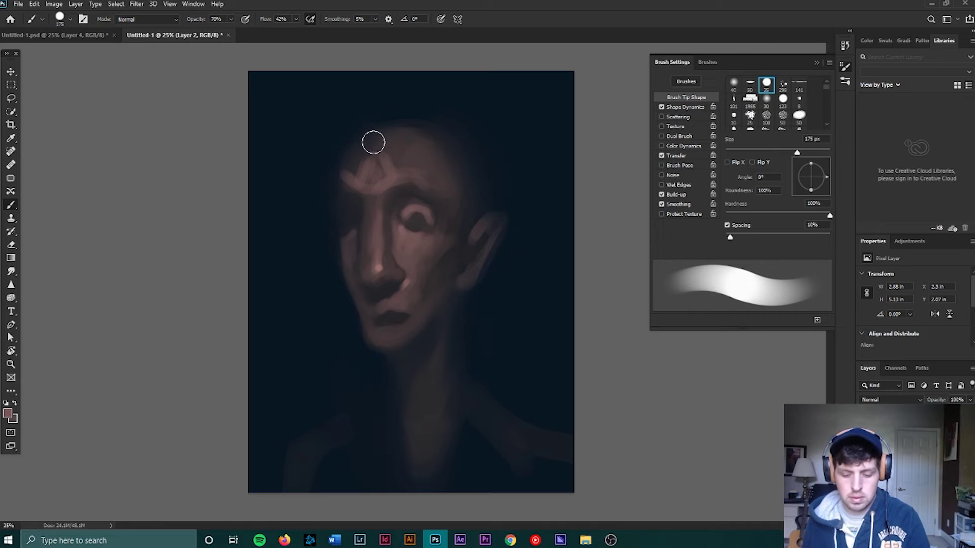
pyautogui.press('i')
pyautogui.press('b')
pyautogui.moveTo(381, 156)
pyautogui.mouseDown()
pyautogui.moveTo(404, 157)
pyautogui.moveTo(391, 164)
pyautogui.moveTo(420, 169)
pyautogui.mouseUp()
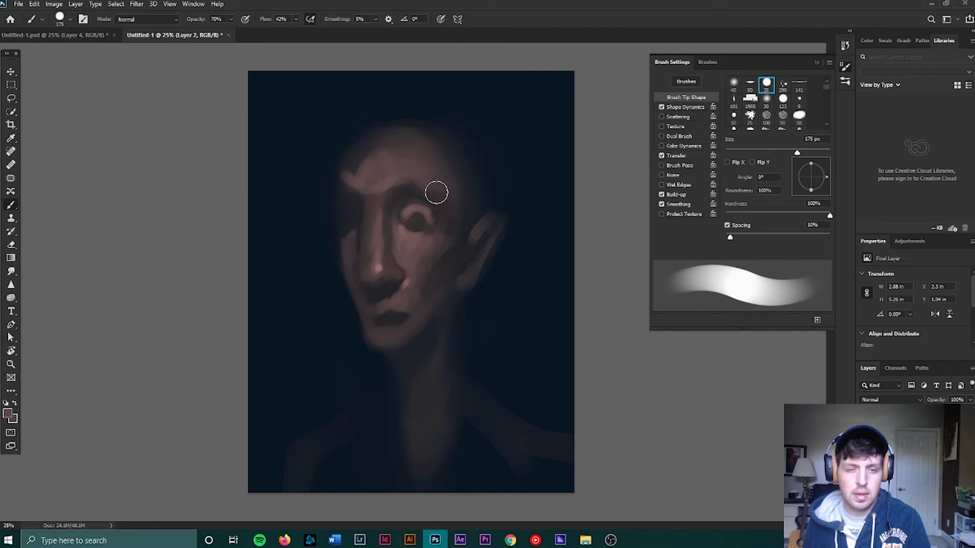
pyautogui.moveTo(354, 173)
pyautogui.mouseDown()
pyautogui.moveTo(371, 144)
pyautogui.moveTo(360, 153)
pyautogui.moveTo(364, 162)
pyautogui.moveTo(395, 123)
pyautogui.moveTo(383, 136)
pyautogui.moveTo(445, 146)
pyautogui.moveTo(414, 151)
pyautogui.mouseUp()
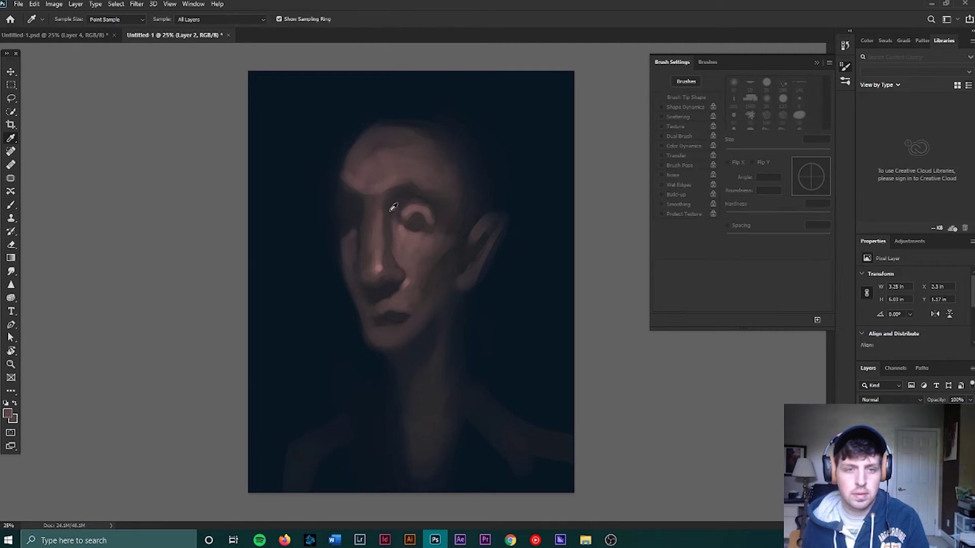
# - Sample shadow tones around the near eye socket and shade the outer cheek down toward the jaw
pyautogui.keyDown('alt'); pyautogui.click(415, 199); pyautogui.keyUp('alt')
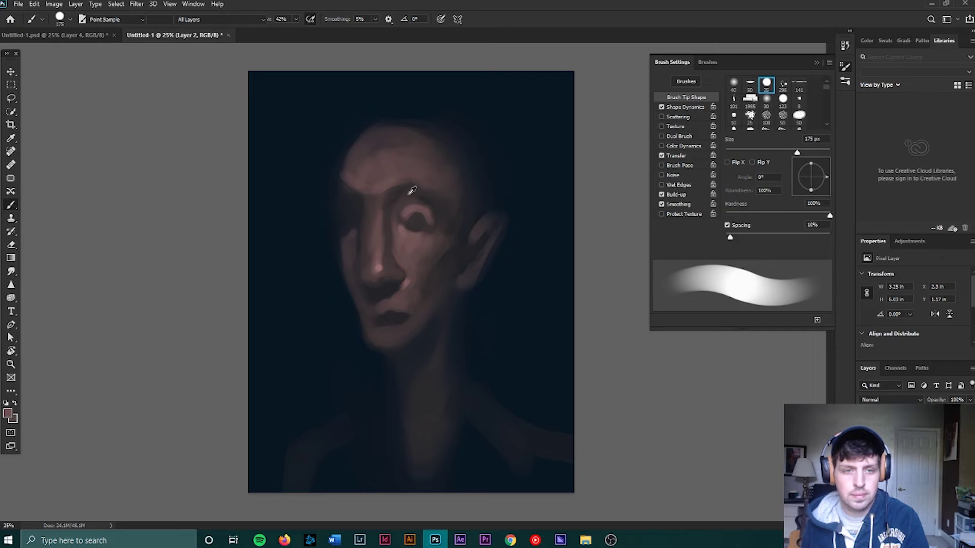
pyautogui.keyDown('alt'); pyautogui.click(404, 211); pyautogui.keyUp('alt')
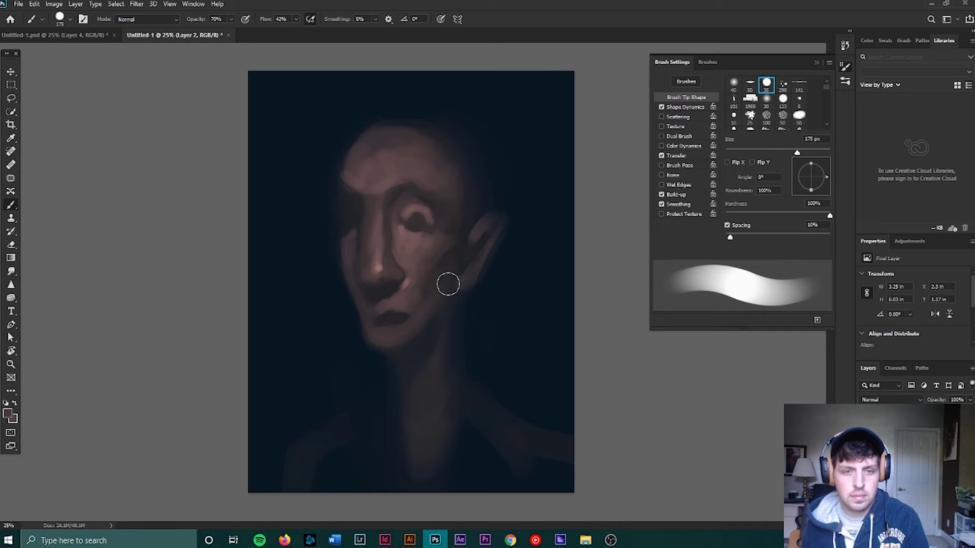
pyautogui.keyDown('alt'); pyautogui.click(443, 248); pyautogui.keyUp('alt')
pyautogui.moveTo(440, 278); pyautogui.dragTo(424, 296)
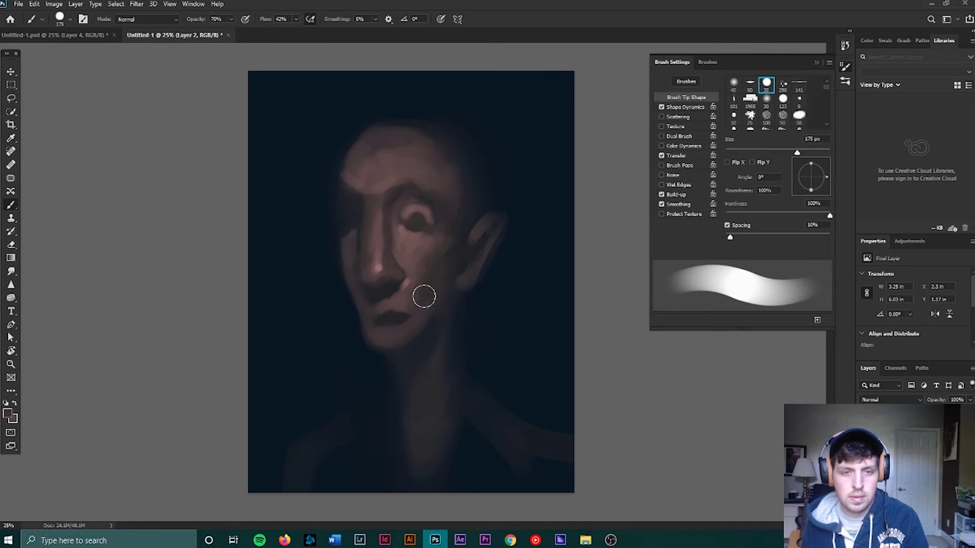
# - Sample chin and cheek tones to blend the chin and the cheek area beside the nose and mouth
pyautogui.keyDown('alt'); pyautogui.click(397, 331); pyautogui.keyUp('alt')
pyautogui.moveTo(370, 333); pyautogui.dragTo(403, 337)
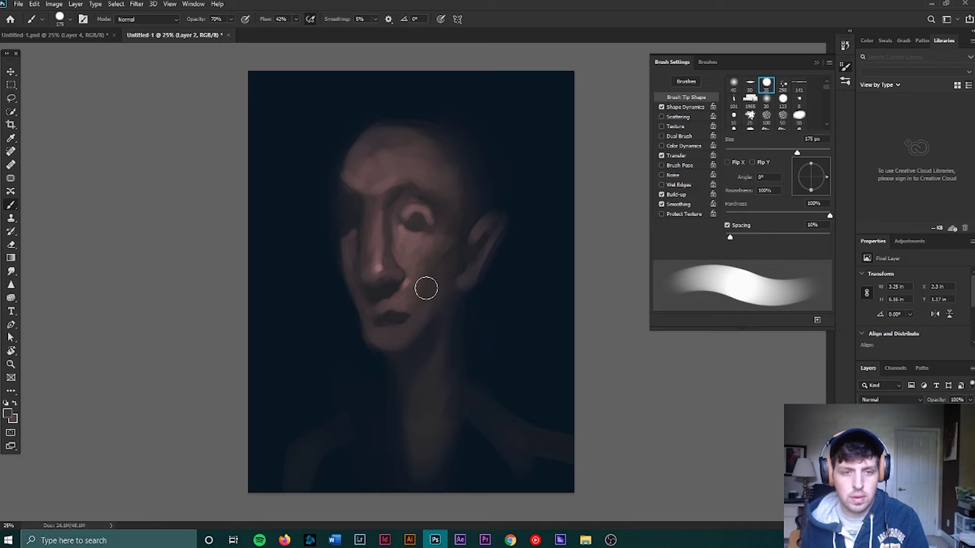
pyautogui.keyDown('alt'); pyautogui.click(415, 247); pyautogui.keyUp('alt')
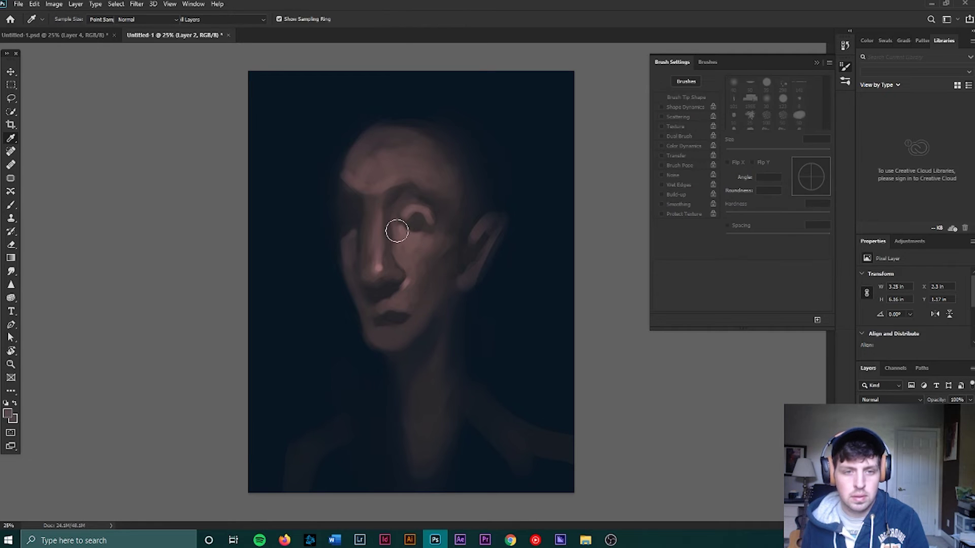
pyautogui.keyDown('alt'); pyautogui.click(403, 284); pyautogui.keyUp('alt')
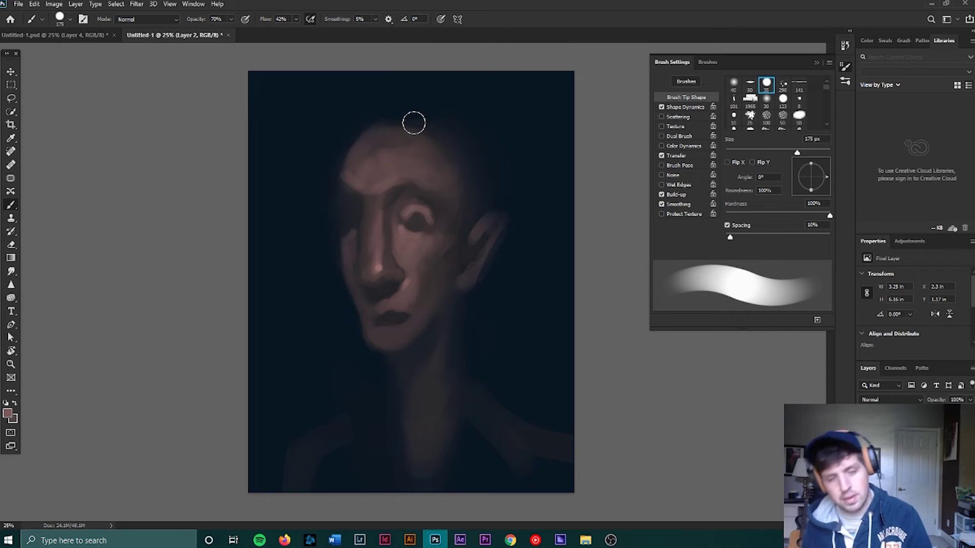
# - Reduce the brush to 100 px, sample the near eyelid's pink, and paint the far eyelid and the brow edge above it
pyautogui.press('[')
pyautogui.press('[')
pyautogui.press('[')
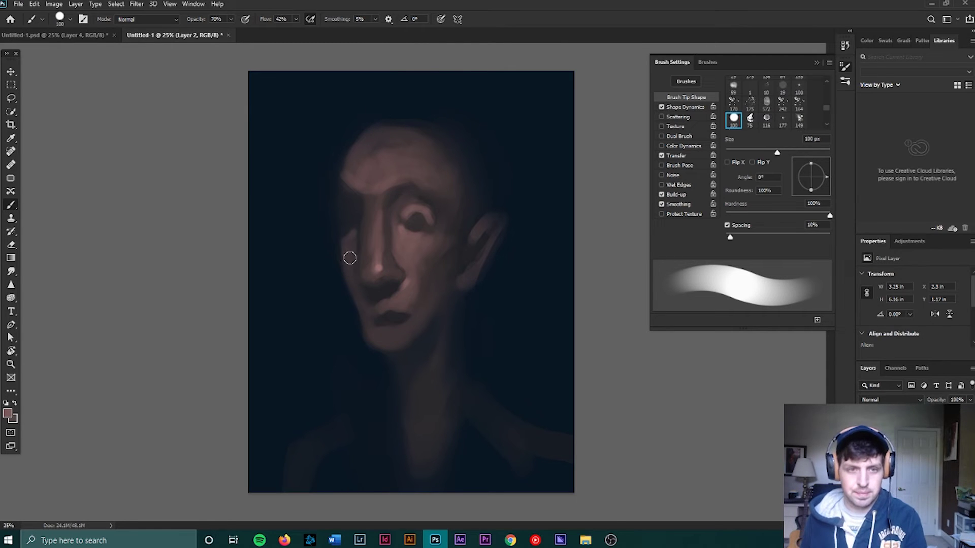
pyautogui.keyDown('alt'); pyautogui.click(417, 205); pyautogui.keyUp('alt')
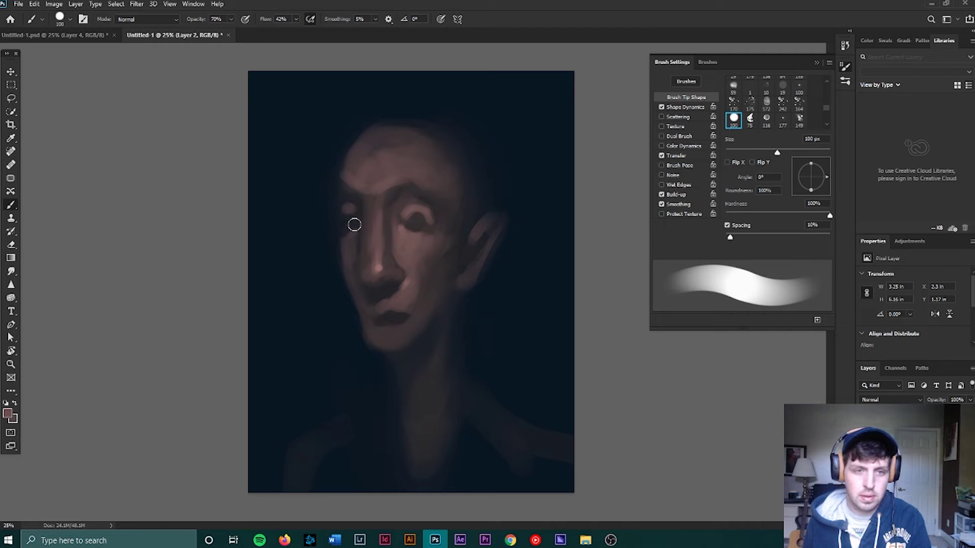
pyautogui.moveTo(358, 197); pyautogui.dragTo(337, 194)
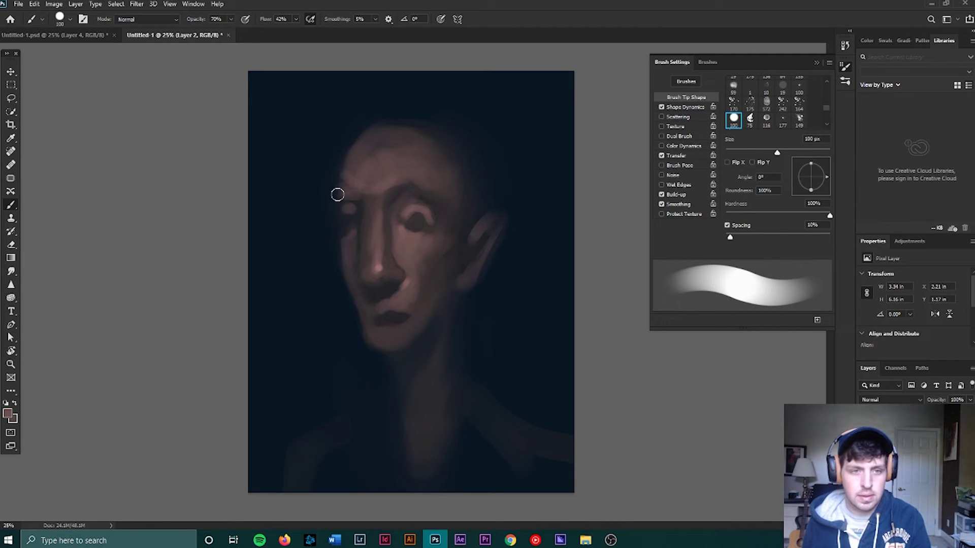
pyautogui.keyDown('alt'); pyautogui.click(349, 193); pyautogui.keyUp('alt')
# - Alternate sampled cheek and shadow tones to model the cheek beside the mouth and darken the jaw edge below it
pyautogui.keyDown('alt'); pyautogui.click(432, 304); pyautogui.keyUp('alt')
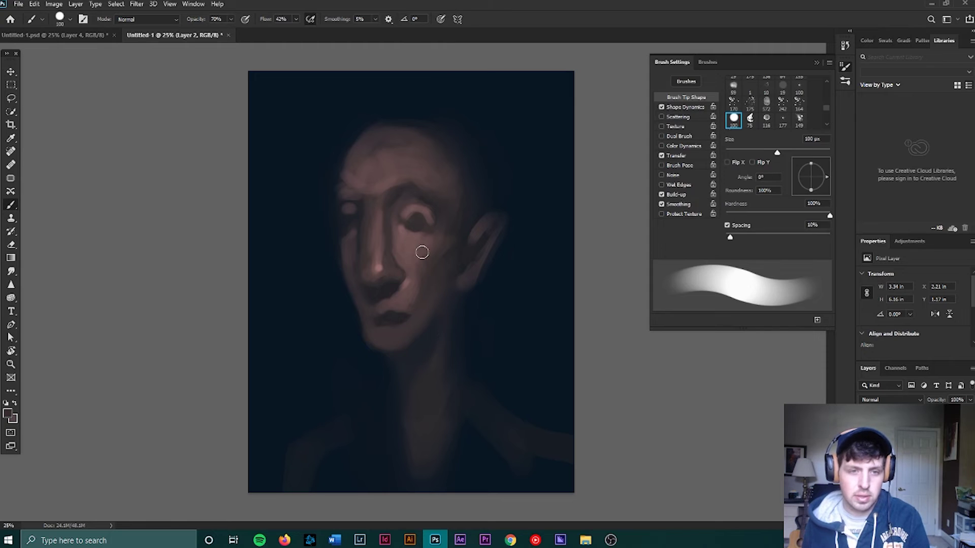
pyautogui.press('alt')
pyautogui.keyDown('alt'); pyautogui.click(412, 279); pyautogui.keyUp('alt')
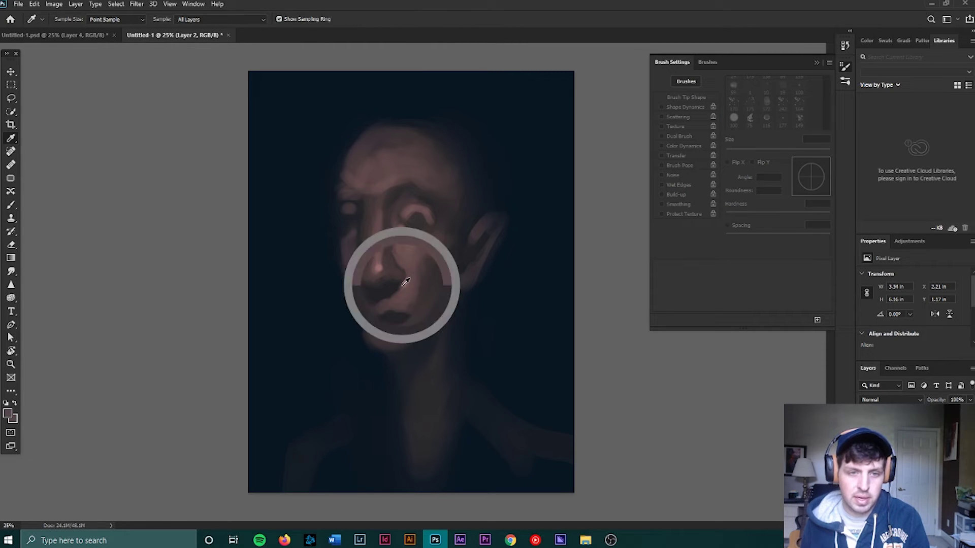
pyautogui.keyDown('alt'); pyautogui.click(410, 279); pyautogui.keyUp('alt')
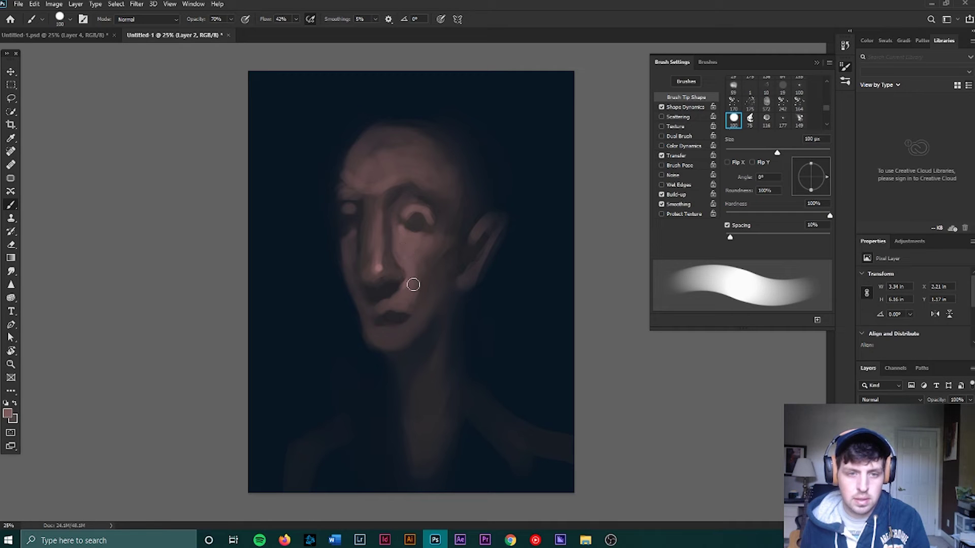
pyautogui.keyDown('alt'); pyautogui.click(431, 316); pyautogui.keyUp('alt')
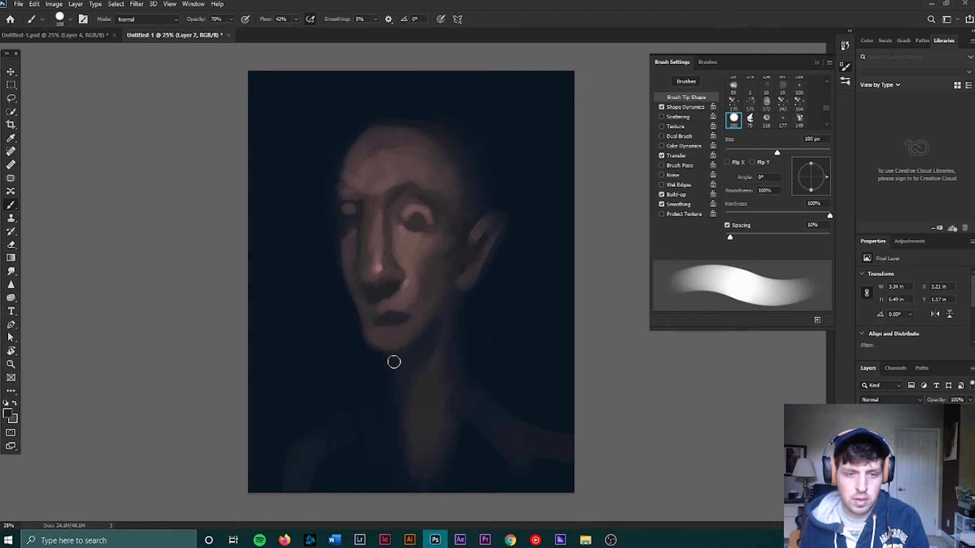
pyautogui.press('alt')
pyautogui.moveTo(429, 341)
pyautogui.mouseDown()
pyautogui.moveTo(401, 370)
pyautogui.moveTo(402, 348)
pyautogui.moveTo(431, 341)
pyautogui.mouseUp()
# - Use resampled tones to refine the near upper eyelid and far brow, and brighten the cheek beside the nose
pyautogui.keyDown('alt'); pyautogui.click(402, 204); pyautogui.keyUp('alt')
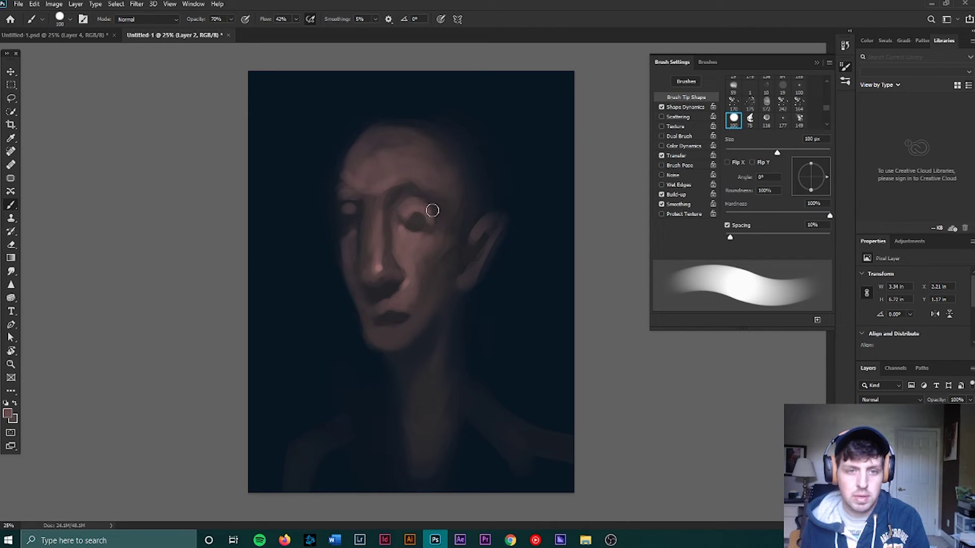
pyautogui.keyDown('alt'); pyautogui.click(434, 208); pyautogui.keyUp('alt')
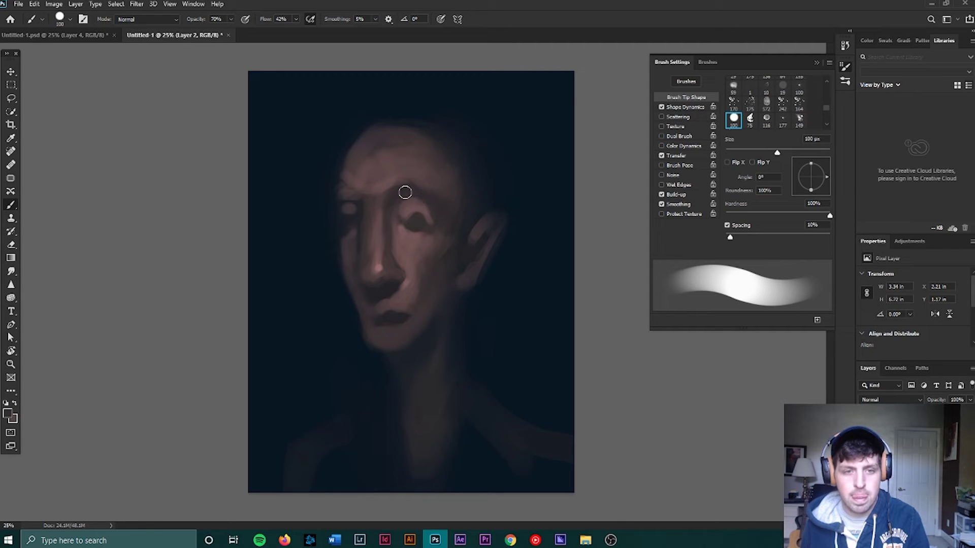
pyautogui.keyDown('alt'); pyautogui.click(352, 203); pyautogui.keyUp('alt')
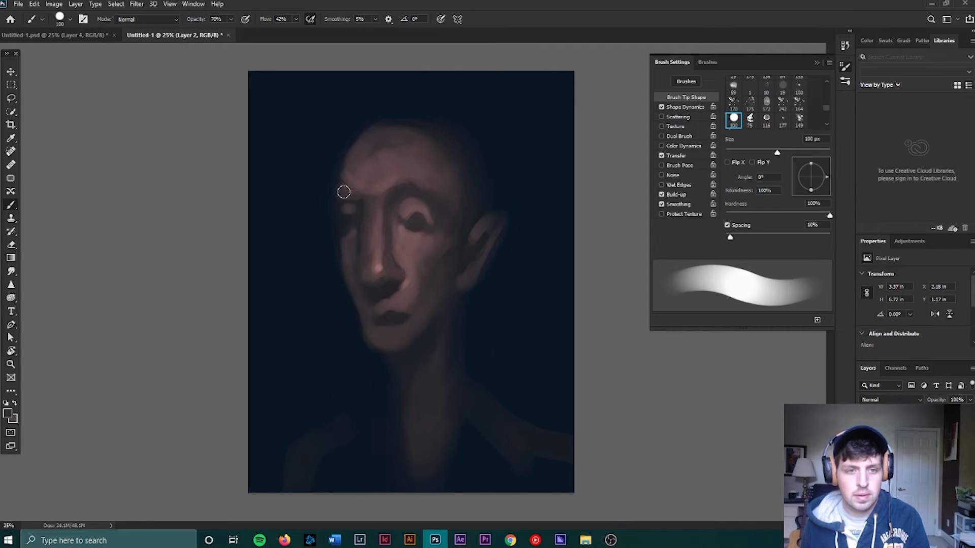
pyautogui.keyDown('alt'); pyautogui.click(343, 192); pyautogui.keyUp('alt')
pyautogui.moveTo(344, 192); pyautogui.dragTo(368, 182)
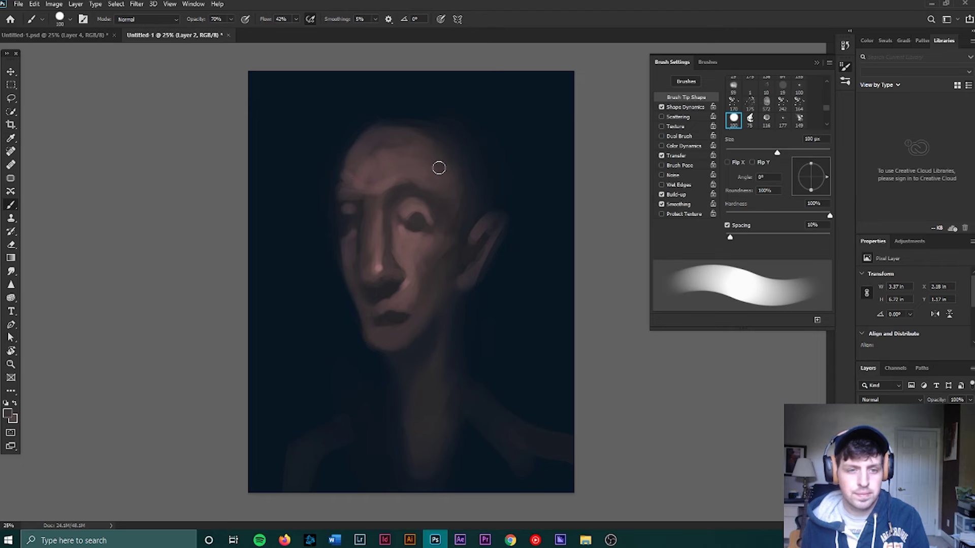
pyautogui.keyDown('alt'); pyautogui.click(405, 285); pyautogui.keyUp('alt')
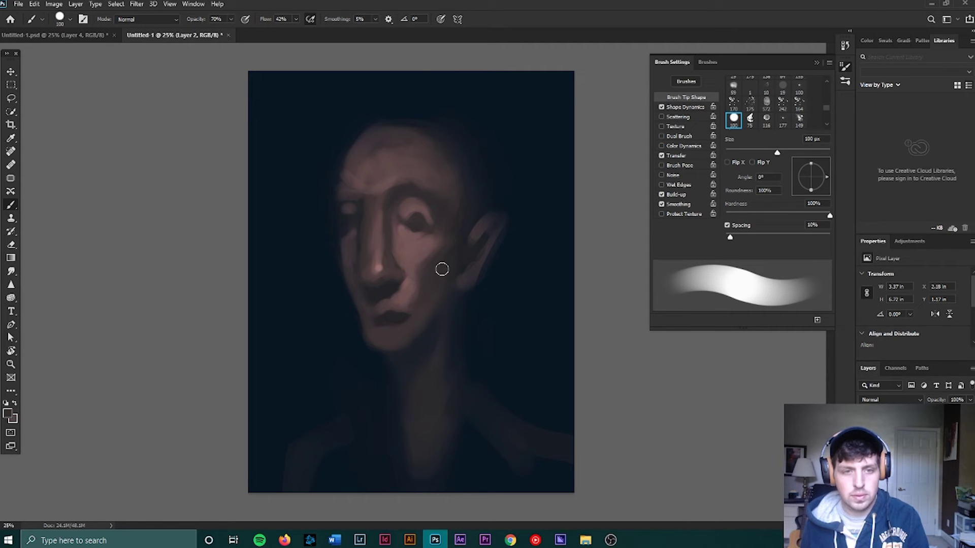
# - Resample cheek tones to blend the light-to-shadow transition on the near cheek from below the eye to beside the mouth
pyautogui.keyDown('alt'); pyautogui.click(431, 245); pyautogui.keyUp('alt')
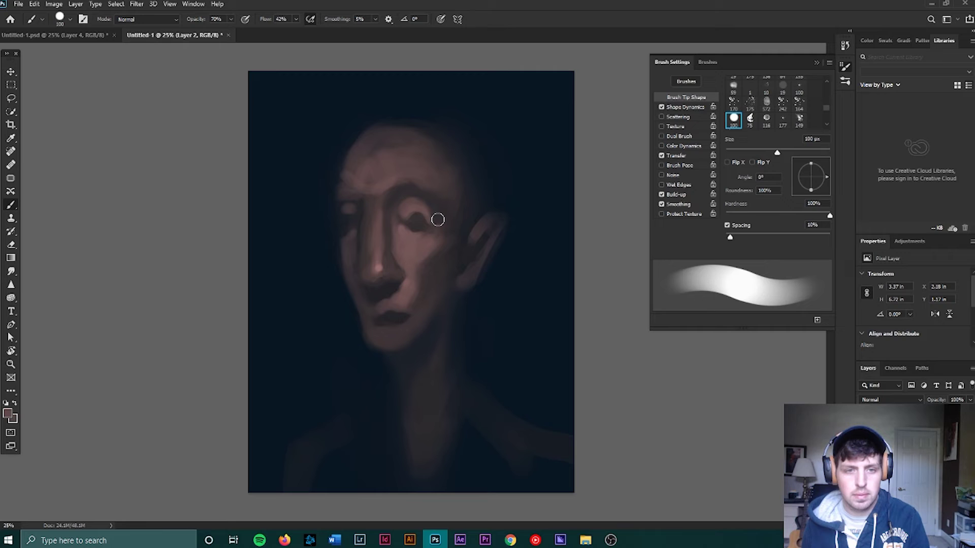
pyautogui.keyDown('alt'); pyautogui.click(429, 254); pyautogui.keyUp('alt')
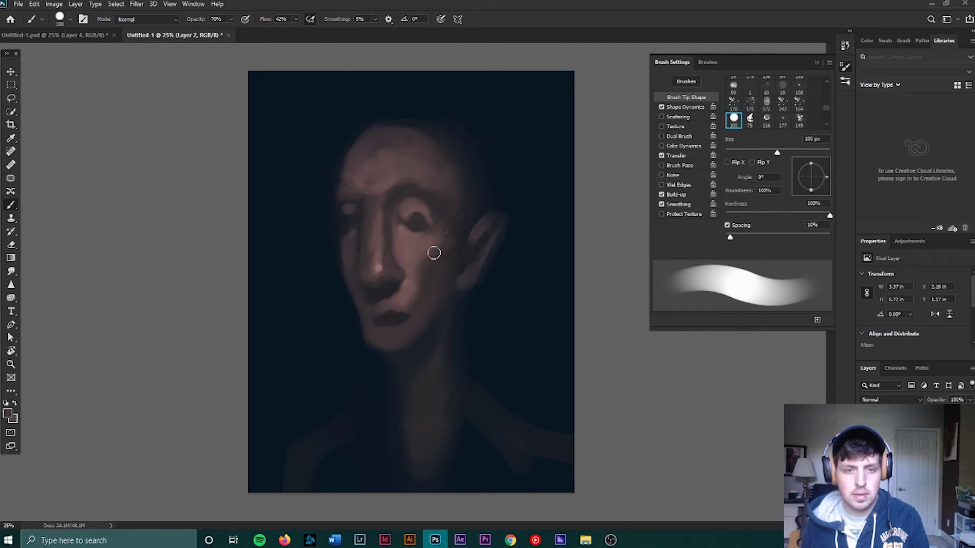
pyautogui.keyDown('alt'); pyautogui.click(434, 252); pyautogui.keyUp('alt')
pyautogui.keyDown('alt'); pyautogui.click(426, 263); pyautogui.keyUp('alt')
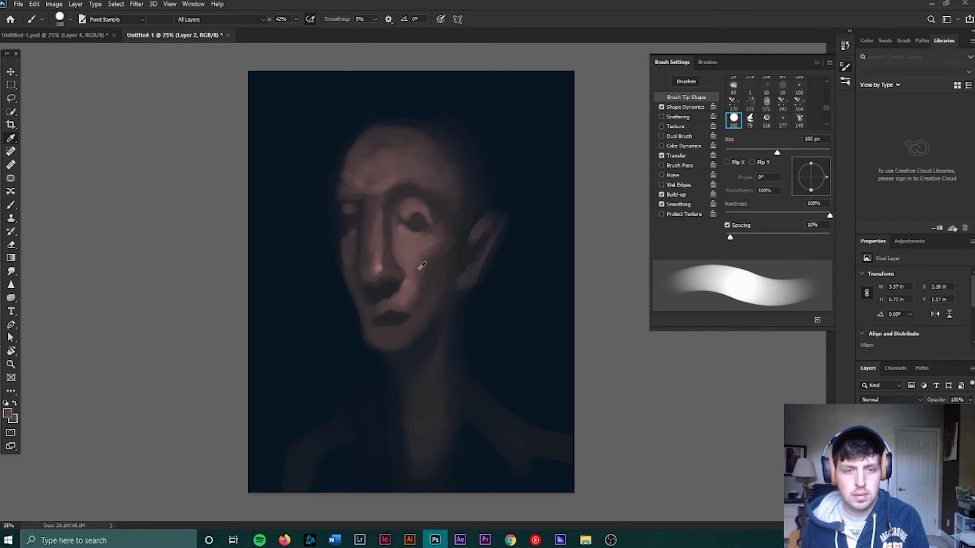
pyautogui.keyDown('alt'); pyautogui.click(420, 274); pyautogui.keyUp('alt')
pyautogui.moveTo(418, 277); pyautogui.dragTo(419, 289)
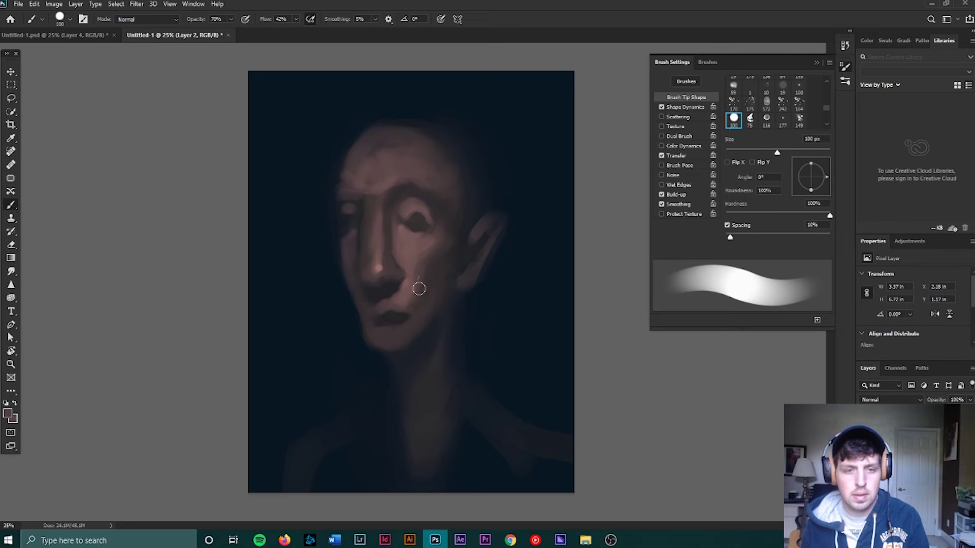
# - Extend the near ear into a tapered elf-like point and shape its outer edge with the sampled dark background tone
pyautogui.keyDown('alt'); pyautogui.click(458, 265); pyautogui.keyUp('alt')
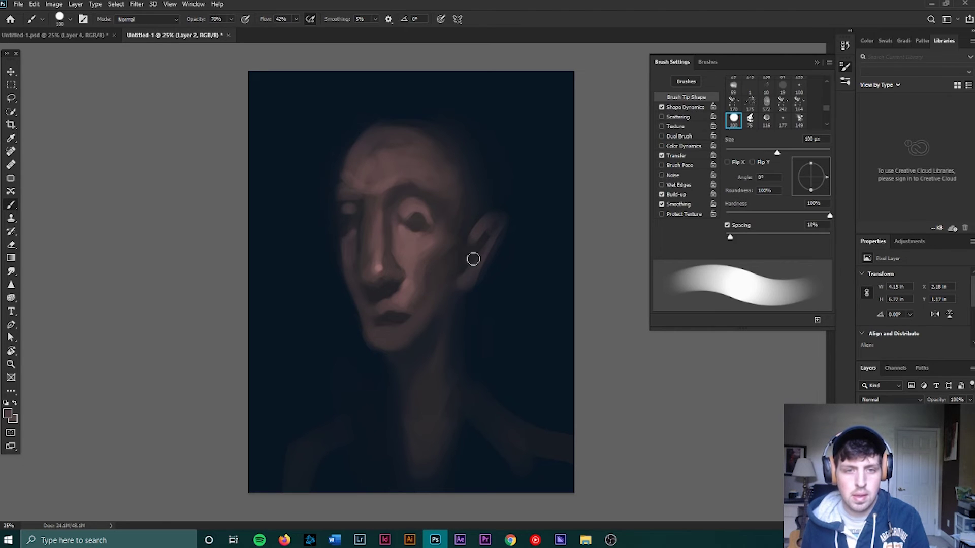
pyautogui.keyDown('alt'); pyautogui.click(481, 232); pyautogui.keyUp('alt')
pyautogui.moveTo(497, 211); pyautogui.dragTo(514, 204)
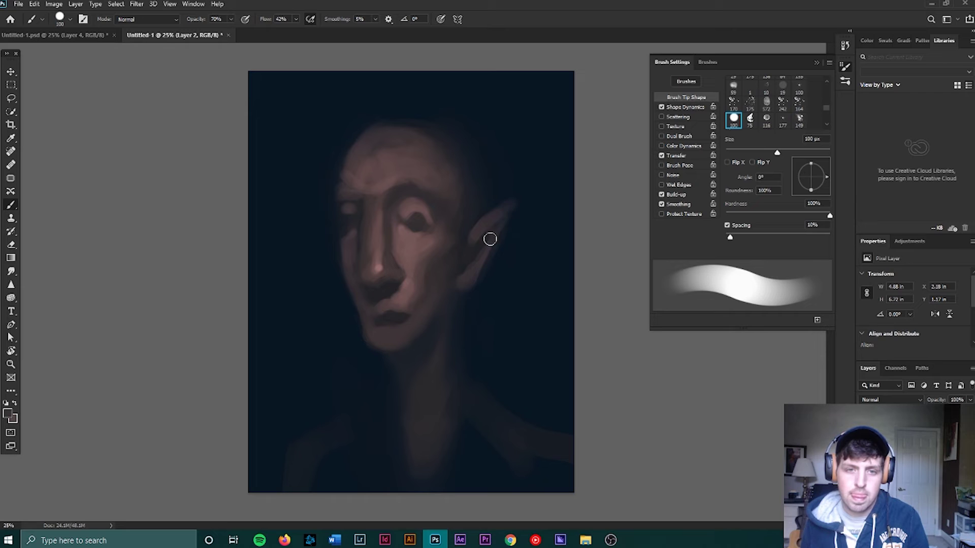
pyautogui.keyDown('alt'); pyautogui.click(506, 247); pyautogui.keyUp('alt')
pyautogui.moveTo(494, 258); pyautogui.dragTo(482, 272)
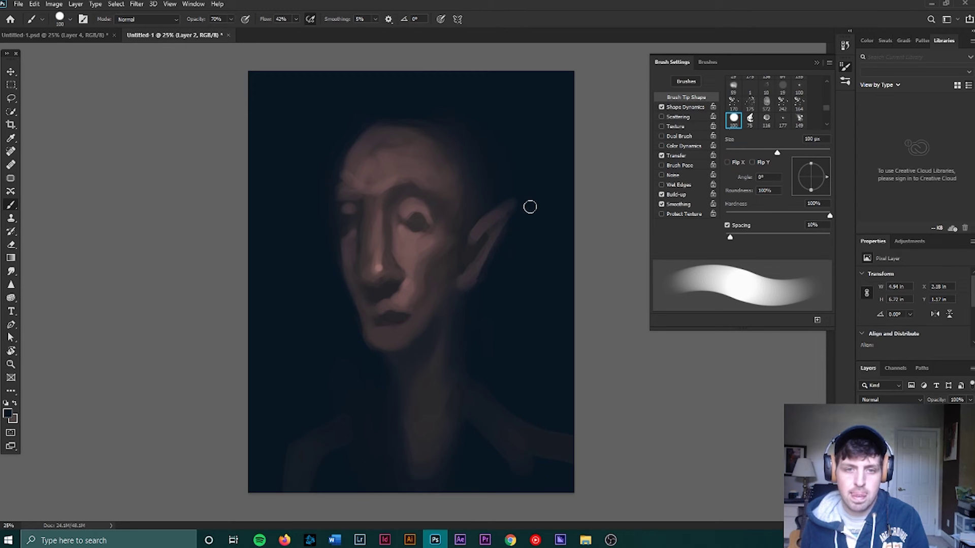
pyautogui.keyDown('alt'); pyautogui.click(481, 227); pyautogui.keyUp('alt')
# - Paint a dim pointed ear on the far side of the head and trim its edges with the dark background tone
pyautogui.moveTo(327, 239); pyautogui.dragTo(307, 217)
pyautogui.moveTo(328, 265); pyautogui.dragTo(319, 235)
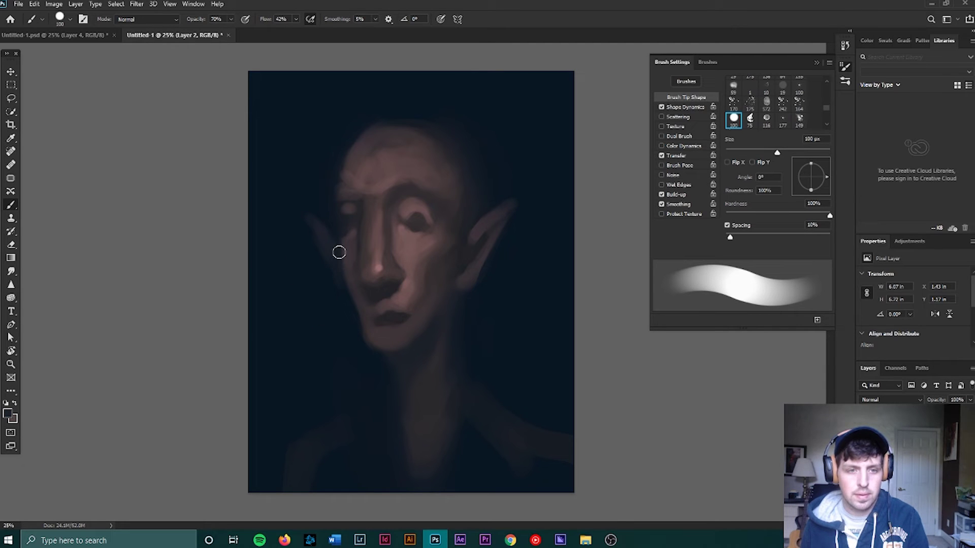
pyautogui.keyDown('alt'); pyautogui.click(325, 193); pyautogui.keyUp('alt')
pyautogui.moveTo(297, 212); pyautogui.dragTo(322, 279)
pyautogui.moveTo(334, 221); pyautogui.dragTo(345, 304)
pyautogui.press('alt')
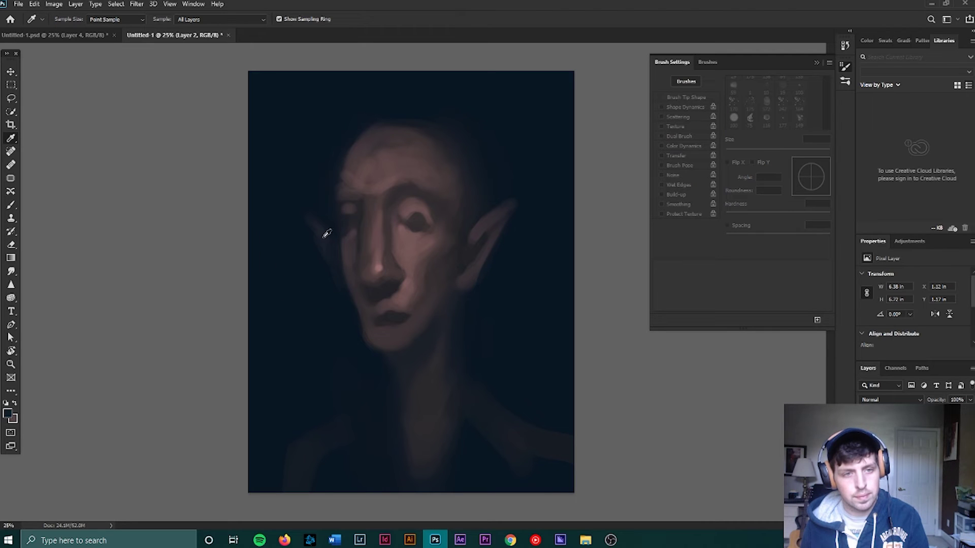
pyautogui.keyDown('alt'); pyautogui.click(323, 239); pyautogui.keyUp('alt')
# - Soften the dark shape of the near eye beneath its eyelid using a sampled mid tone
pyautogui.keyDown('alt'); pyautogui.click(421, 217); pyautogui.keyUp('alt')
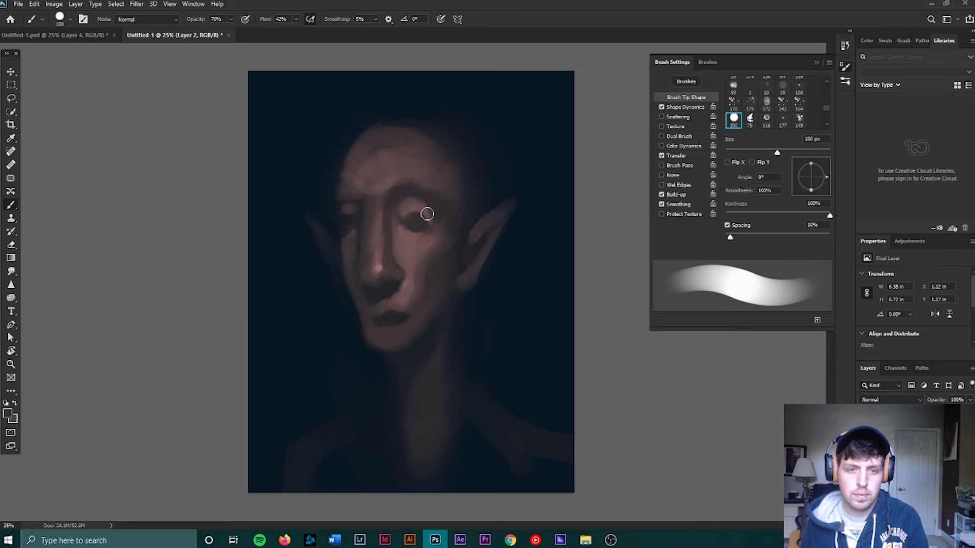
pyautogui.keyDown('alt'); pyautogui.click(414, 219); pyautogui.keyUp('alt')
pyautogui.keyDown('alt'); pyautogui.click(421, 217); pyautogui.keyUp('alt')
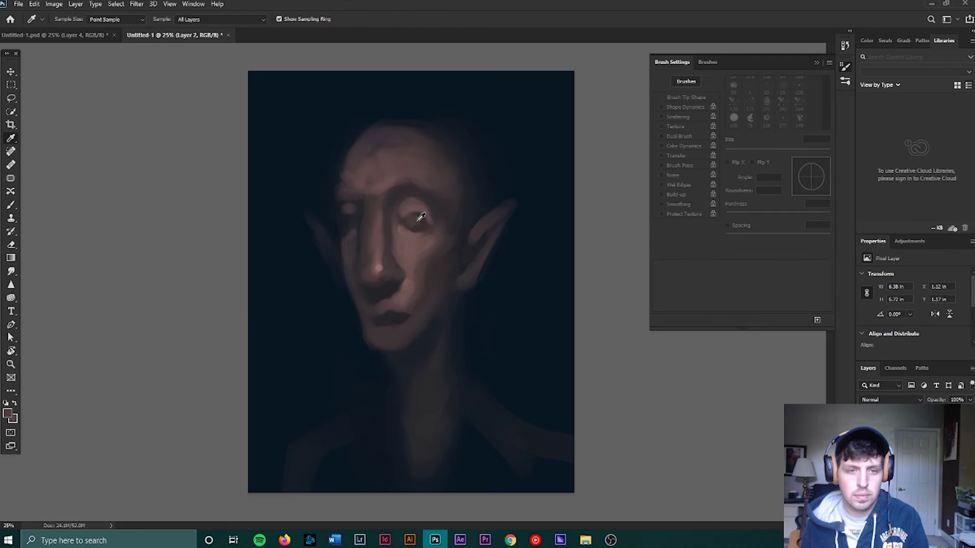
# - Resample skin tones to refine the nose bridge and inner brow, and pick up the cheek pink beside the mouth
pyautogui.keyDown('alt'); pyautogui.click(379, 262); pyautogui.keyUp('alt')
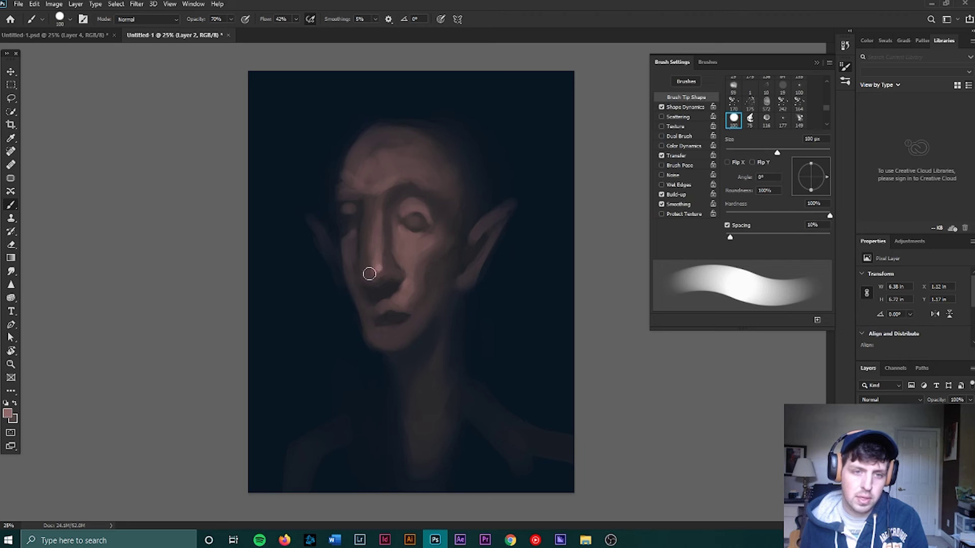
pyautogui.keyDown('alt'); pyautogui.click(380, 208); pyautogui.keyUp('alt')
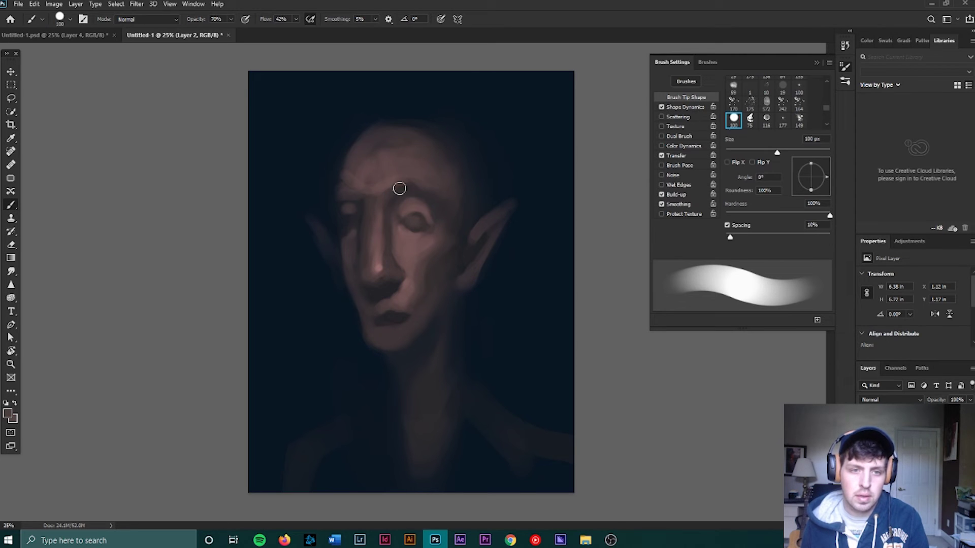
pyautogui.keyDown('alt'); pyautogui.click(416, 290); pyautogui.keyUp('alt')
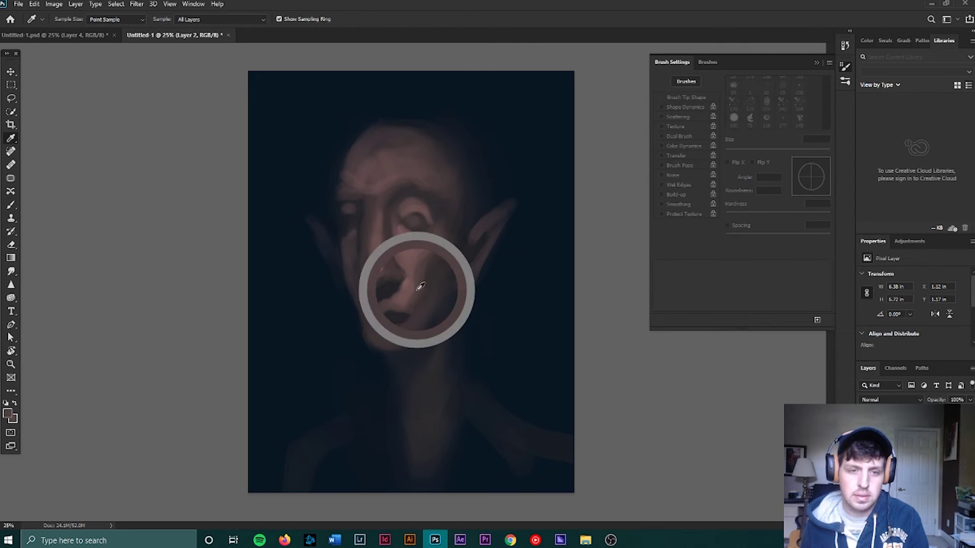
pyautogui.keyDown('alt'); pyautogui.click(408, 288); pyautogui.keyUp('alt')
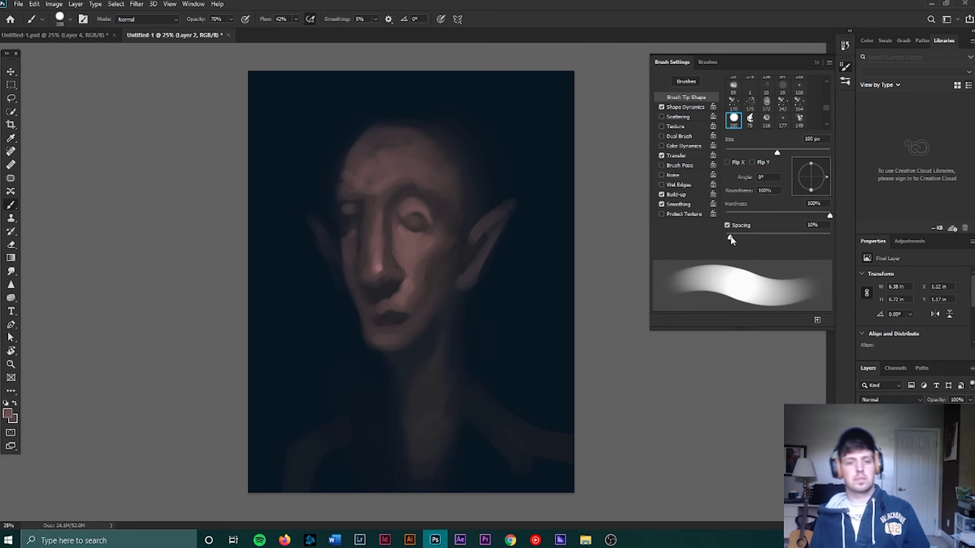
pyautogui.press(']')
pyautogui.press(']')
pyautogui.press(']')
pyautogui.press(']')
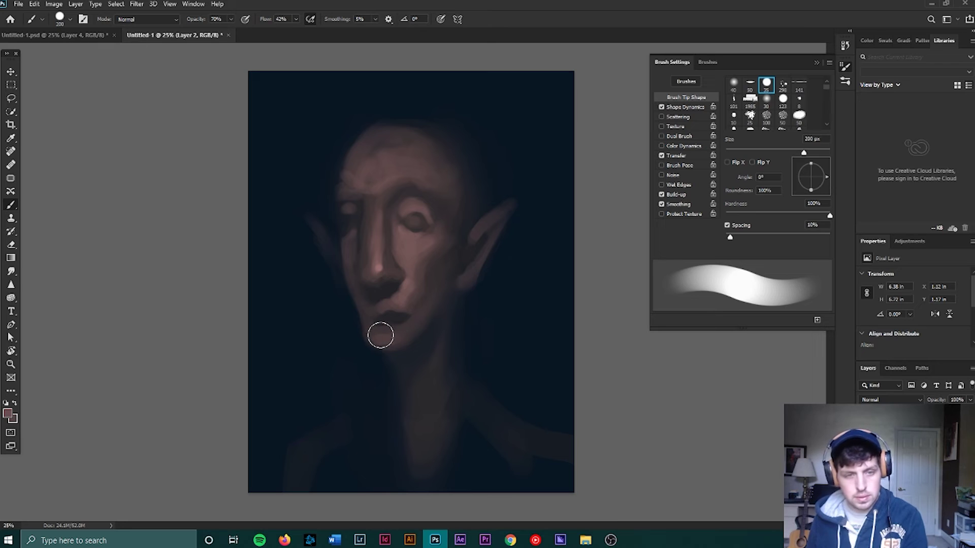
pyautogui.press('[')
pyautogui.press('[')
pyautogui.press('[')
pyautogui.press('[')
# - Lighten the chin with the cheek pink at 100 px, and reshape the dark lips and the near mouth corner with resampled tones
pyautogui.click(379, 337)
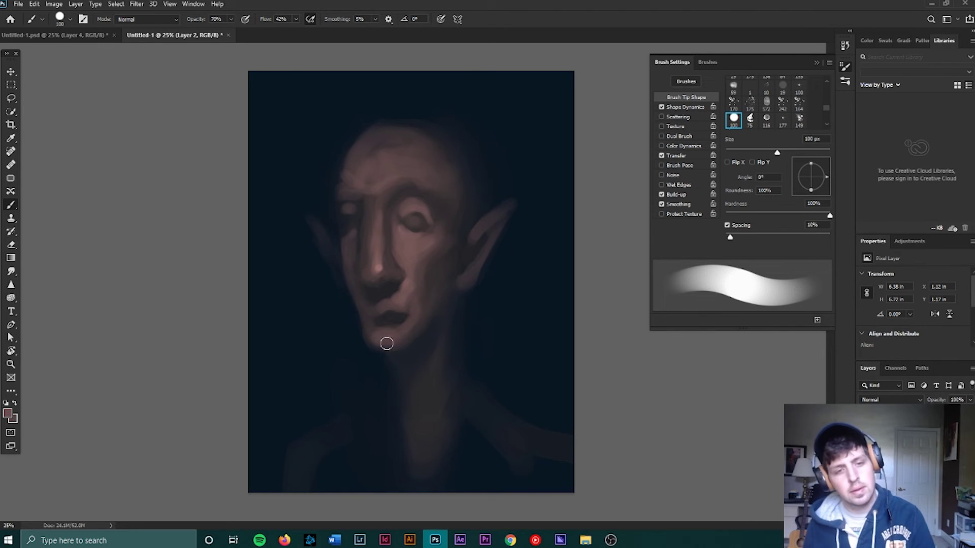
pyautogui.keyDown('alt'); pyautogui.click(388, 312); pyautogui.keyUp('alt')
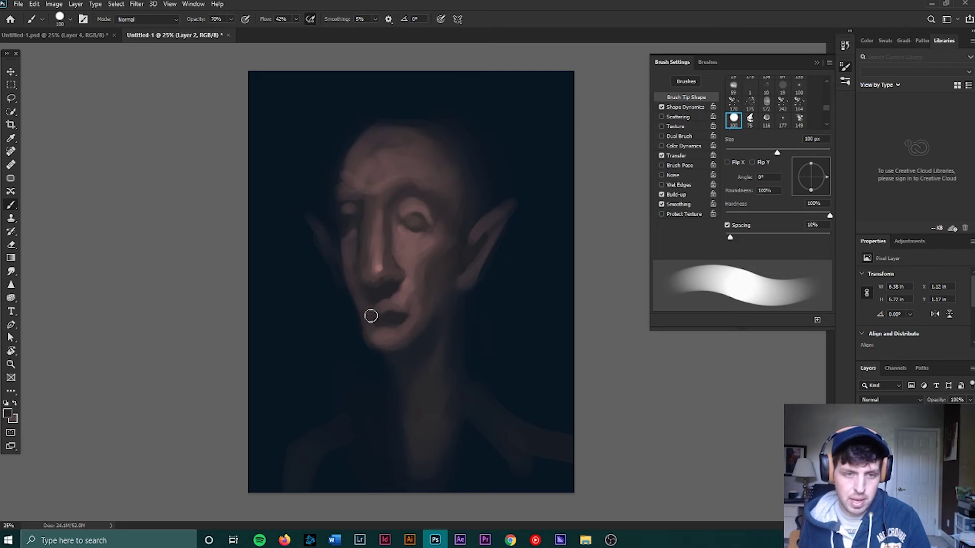
pyautogui.moveTo(395, 319)
pyautogui.mouseDown()
pyautogui.moveTo(378, 318)
pyautogui.moveTo(425, 316)
pyautogui.mouseUp()
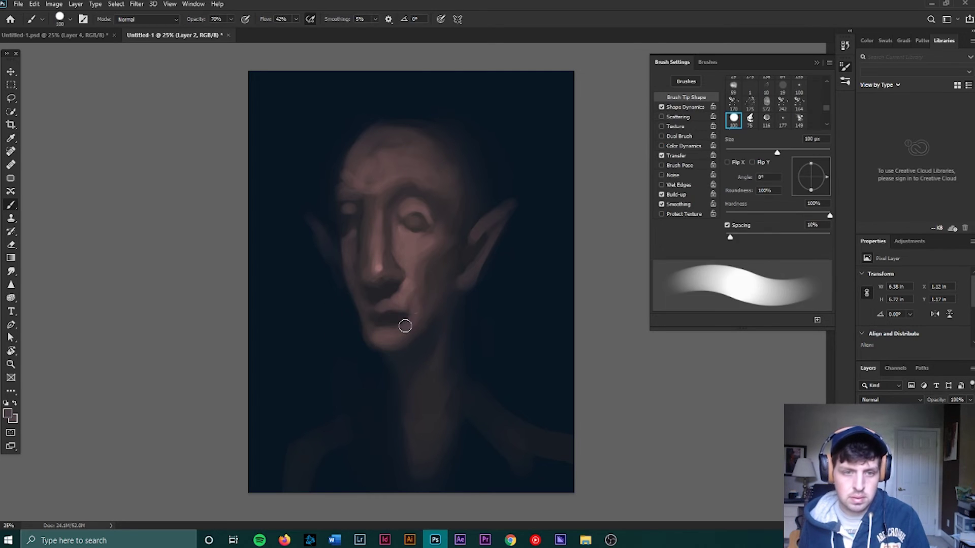
pyautogui.keyDown('alt'); pyautogui.click(401, 315); pyautogui.keyUp('alt')
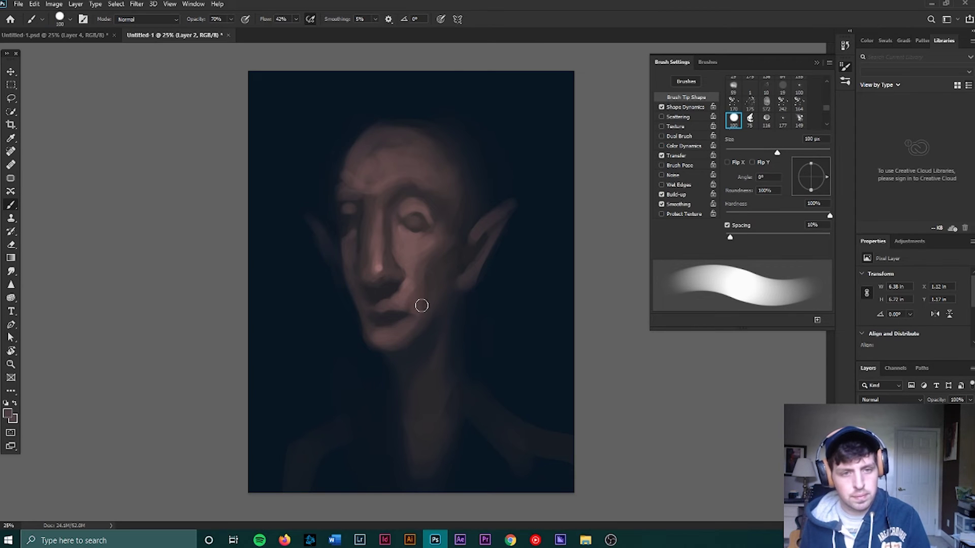
# - Alternate sampled dark and pink tones to refine the area between nose and mouth and the edge of the upper lip
pyautogui.press('alt')
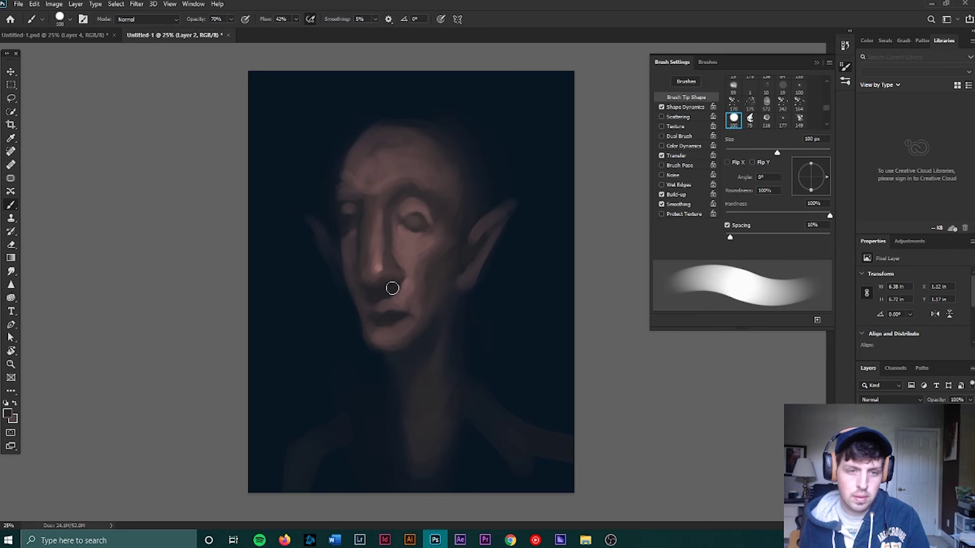
pyautogui.press('alt')
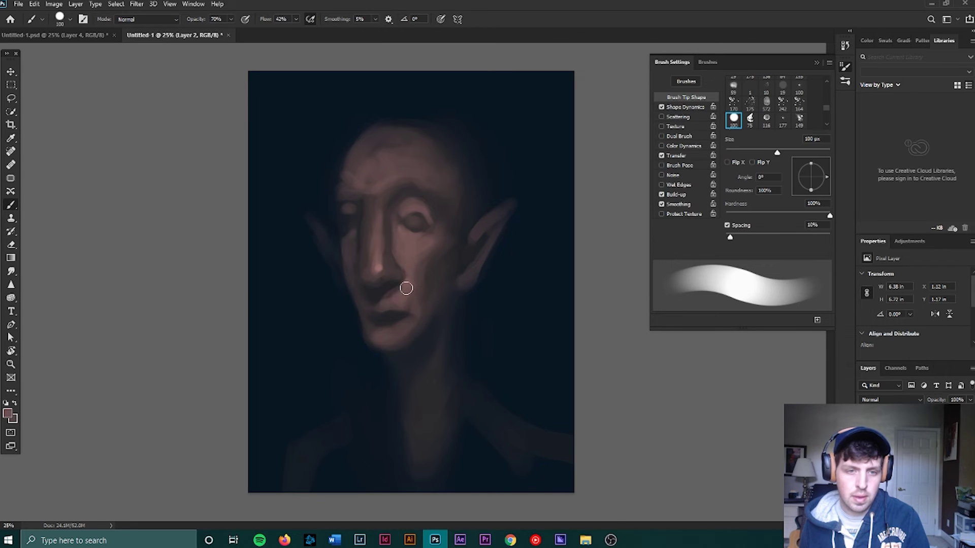
pyautogui.keyDown('alt'); pyautogui.click(379, 298); pyautogui.keyUp('alt')
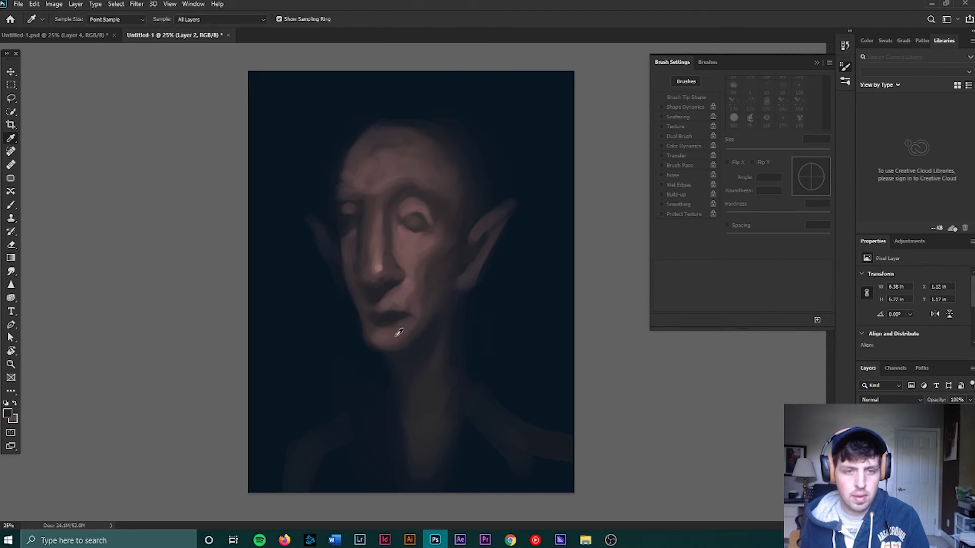
pyautogui.keyDown('alt'); pyautogui.click(383, 312); pyautogui.keyUp('alt')
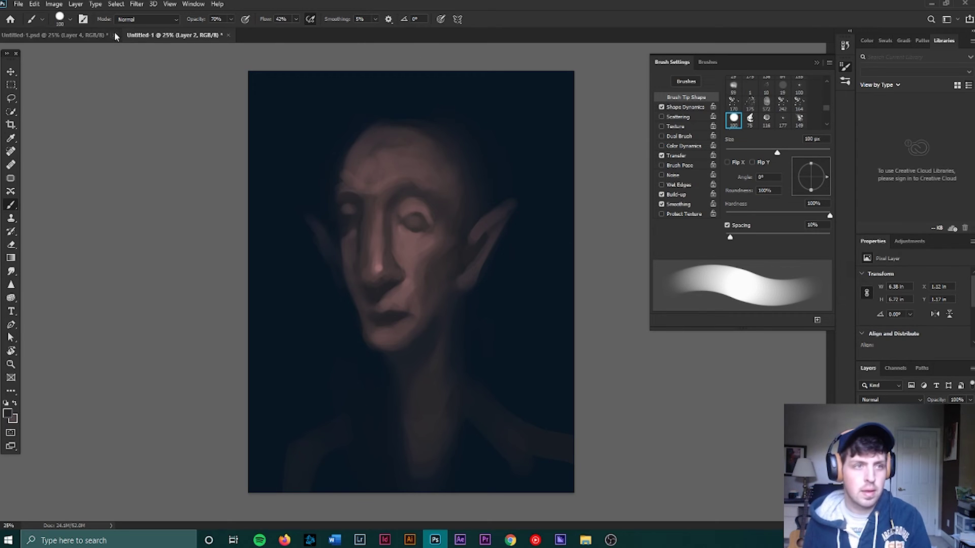
# - Show the Color panel and paint a muted purple into the shadow between the nose bridge and the near brow
pyautogui.click(193, 3)
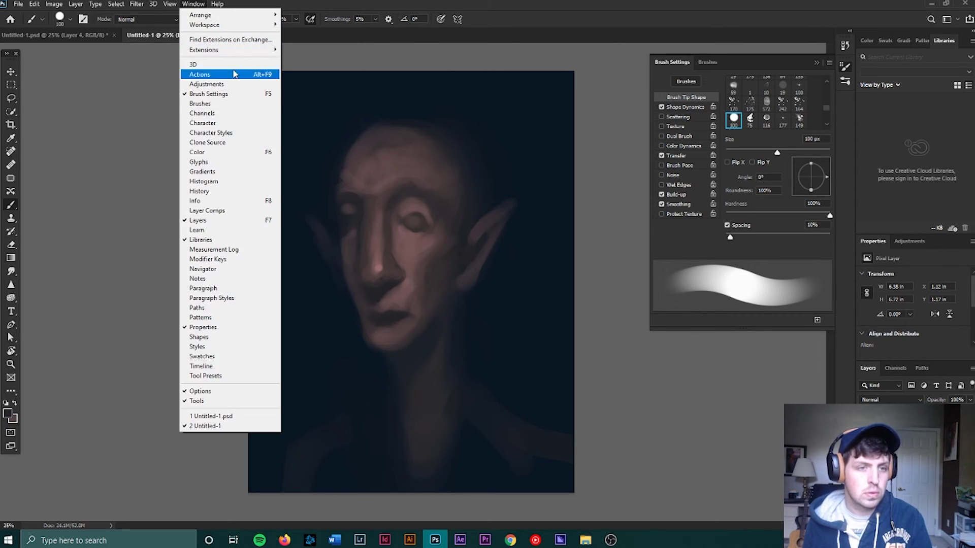
pyautogui.click(244, 154)
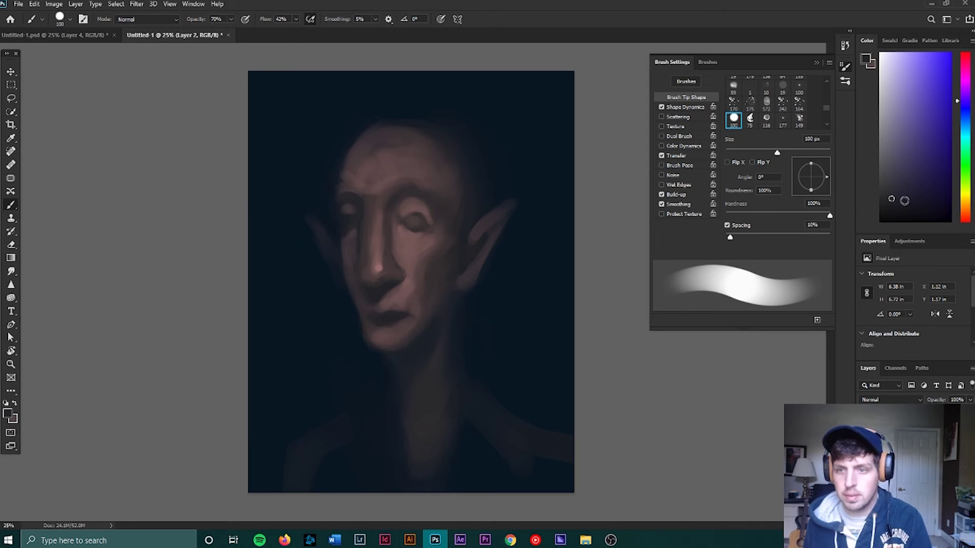
pyautogui.keyDown('alt'); pyautogui.click(404, 191); pyautogui.keyUp('alt')
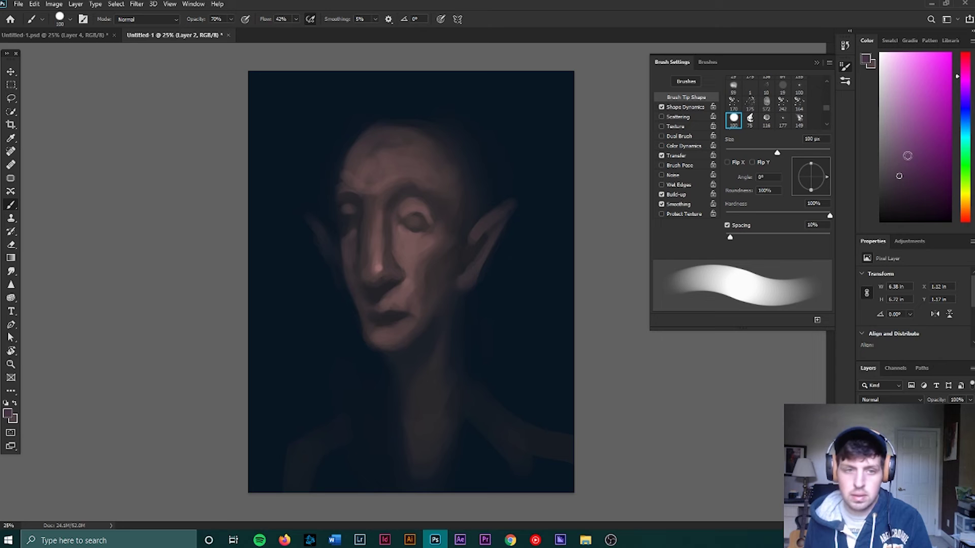
pyautogui.keyDown('alt'); pyautogui.click(396, 198); pyautogui.keyUp('alt')
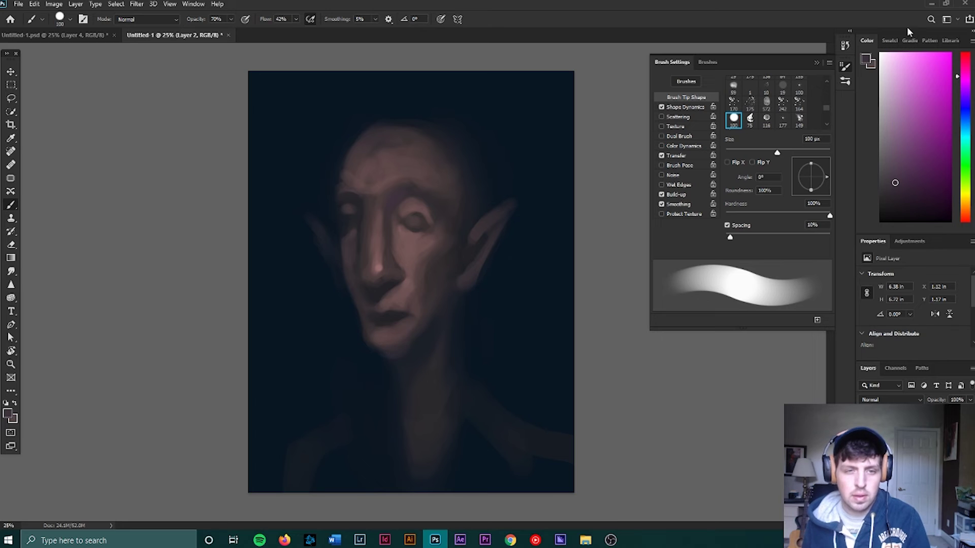
# - Shift the sampled shadow colour to a more saturated dark blue and paint it under the jaw and onto the upper neck
pyautogui.keyDown('alt'); pyautogui.click(413, 351); pyautogui.keyUp('alt')
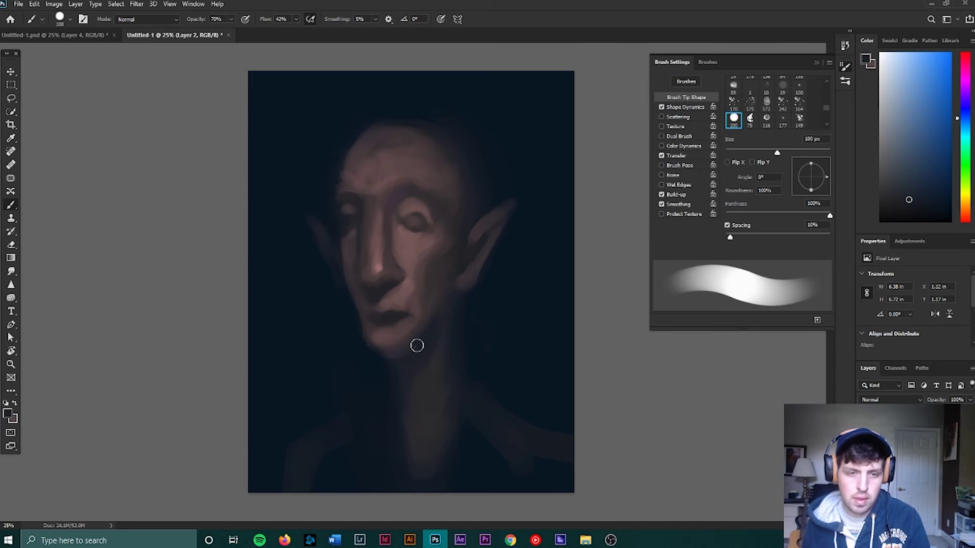
pyautogui.keyDown('alt'); pyautogui.click(387, 365); pyautogui.keyUp('alt')
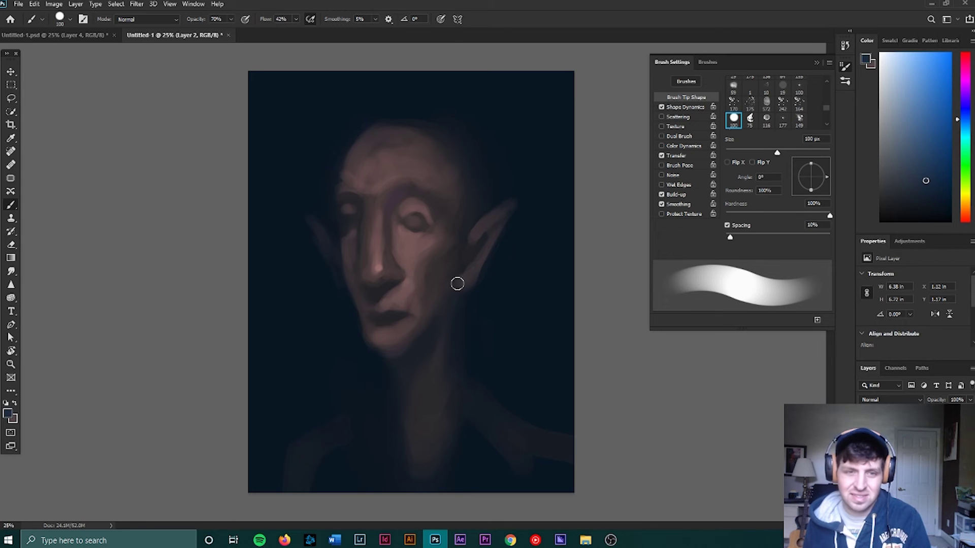
pyautogui.keyDown('alt'); pyautogui.click(425, 333); pyautogui.keyUp('alt')
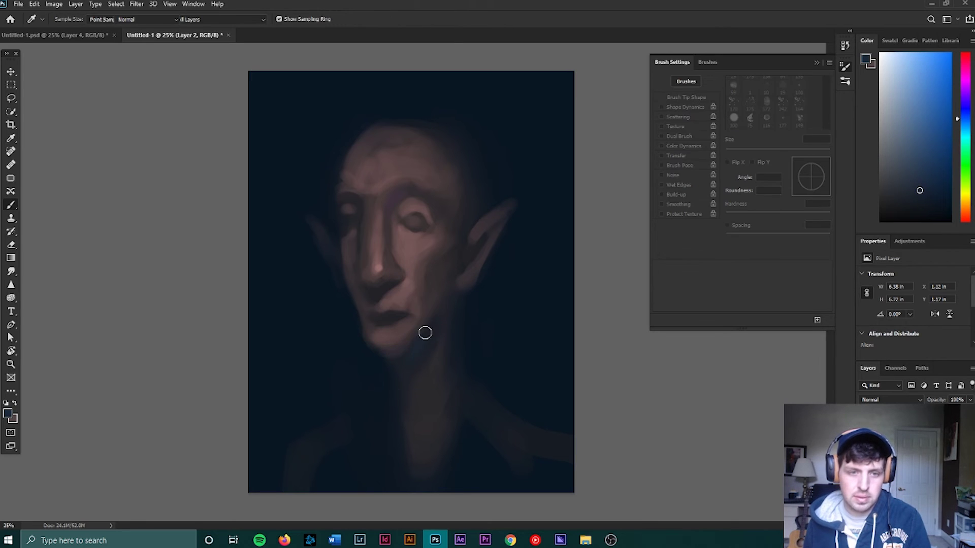
pyautogui.moveTo(426, 346); pyautogui.dragTo(410, 373)
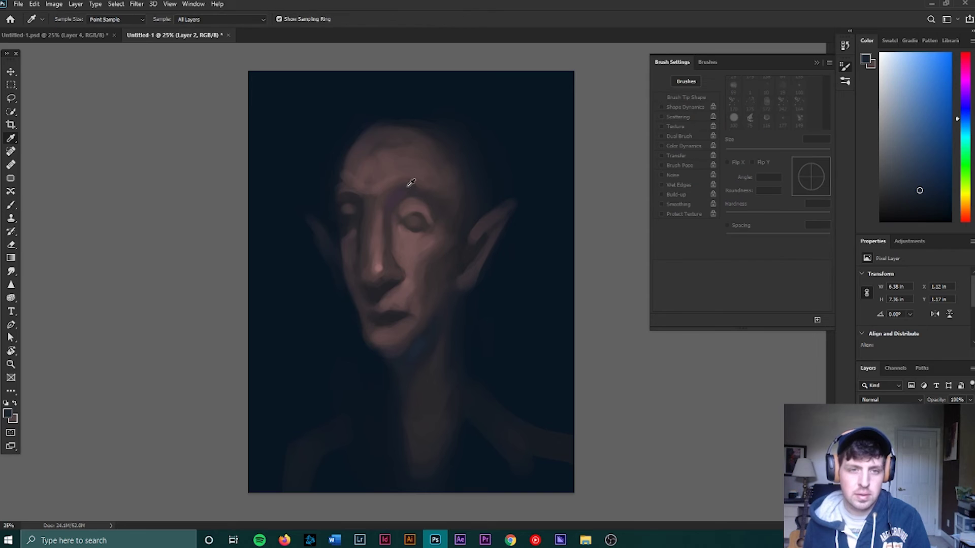
# - Choose a yellow-ochre colour and paint a warm tint across the lower forehead above the brows, blending it with a sampled tone
pyautogui.keyDown('alt'); pyautogui.click(396, 196); pyautogui.keyUp('alt')
pyautogui.click(968, 201)
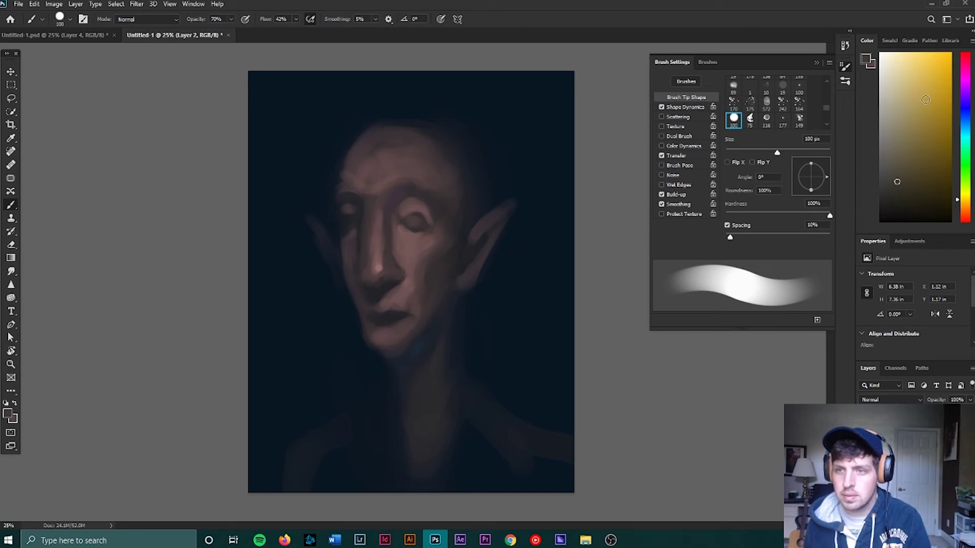
pyautogui.click(921, 139)
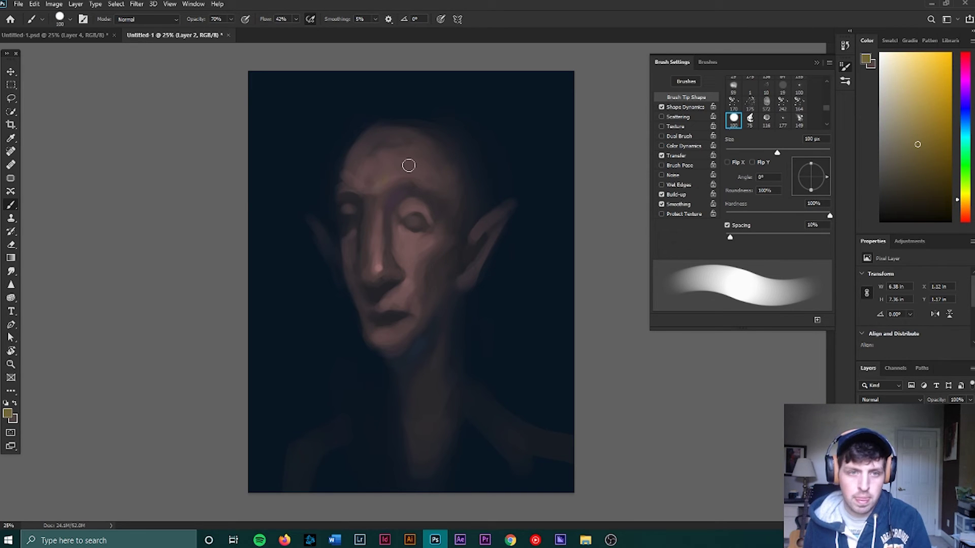
pyautogui.keyDown('alt'); pyautogui.click(372, 168); pyautogui.keyUp('alt')
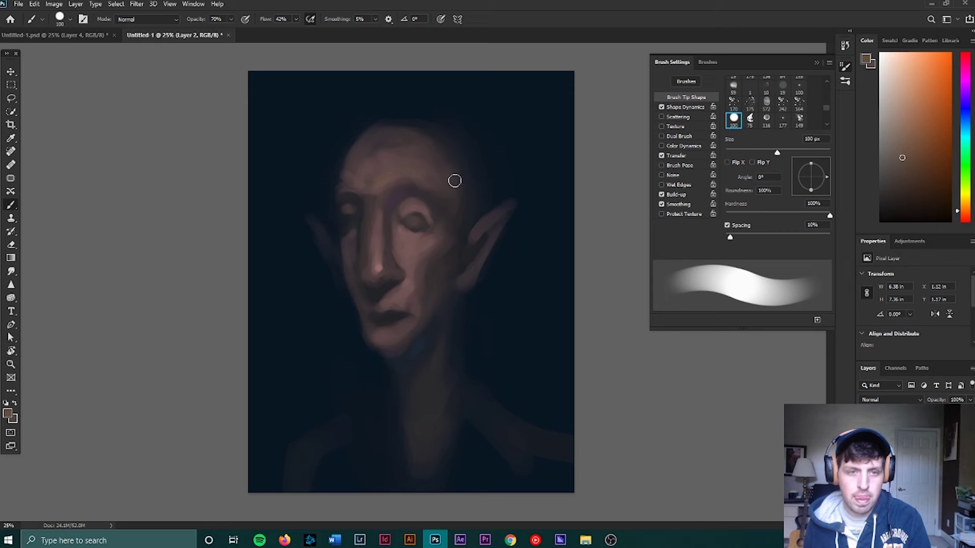
# - Sample a warm brown from the lower forehead and blend it over the middle of the forehead
pyautogui.press('alt')
pyautogui.keyDown('alt'); pyautogui.click(386, 179); pyautogui.keyUp('alt')
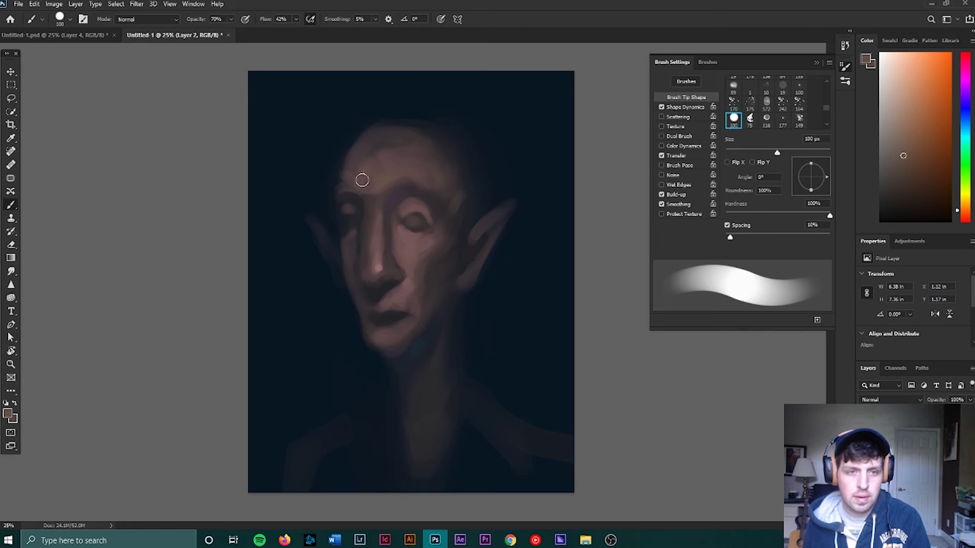
pyautogui.moveTo(387, 153); pyautogui.dragTo(397, 162)
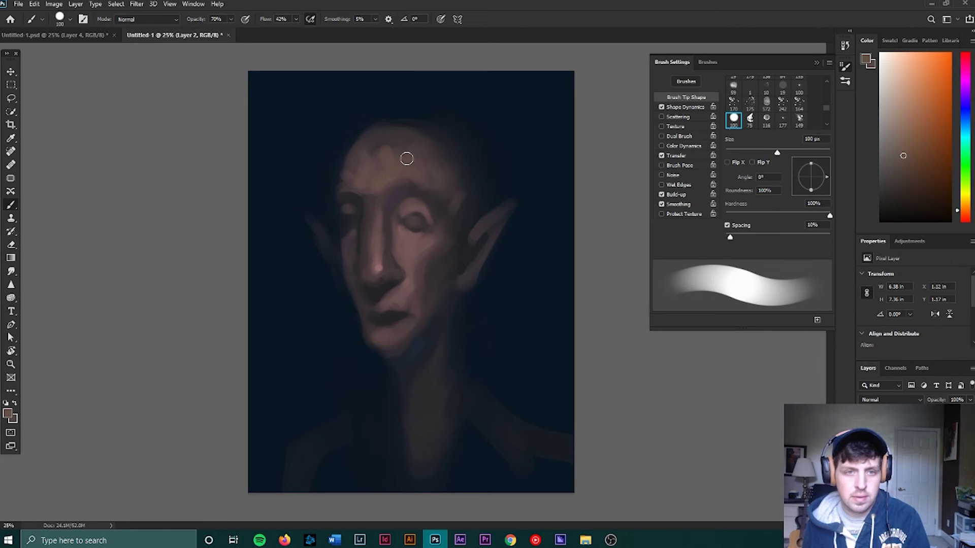
# - Paint a muted red flush on the cheeks beneath both eyes, softening it with sampled cheek tones
pyautogui.keyDown('alt'); pyautogui.click(425, 245); pyautogui.keyUp('alt')
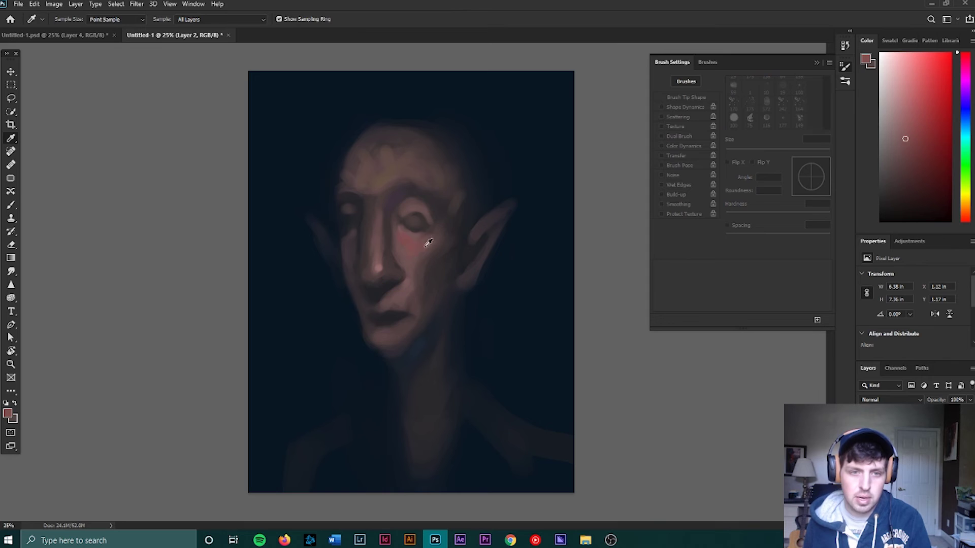
pyautogui.keyDown('alt'); pyautogui.click(426, 244); pyautogui.keyUp('alt')
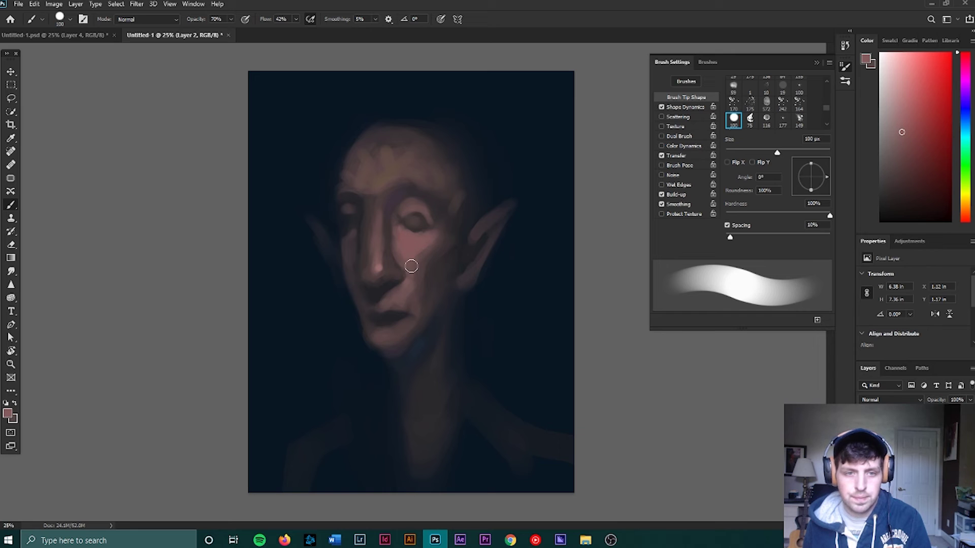
pyautogui.keyDown('alt'); pyautogui.click(347, 250); pyautogui.keyUp('alt')
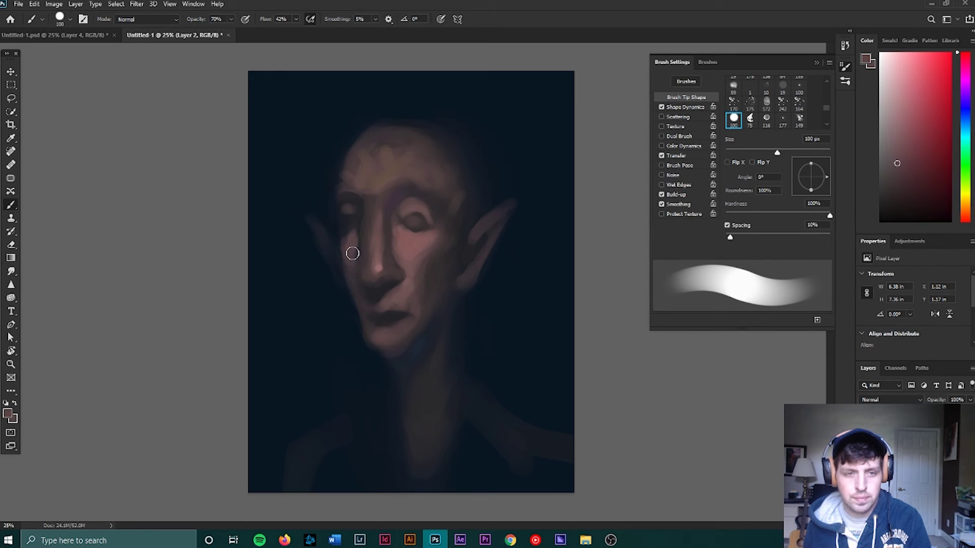
pyautogui.keyDown('alt'); pyautogui.click(359, 251); pyautogui.keyUp('alt')
# - Shift a sampled dark shadow tone to green, paint it along the nose's shadowed side, and blend it into the far cheek
pyautogui.keyDown('alt'); pyautogui.click(359, 246); pyautogui.keyUp('alt')
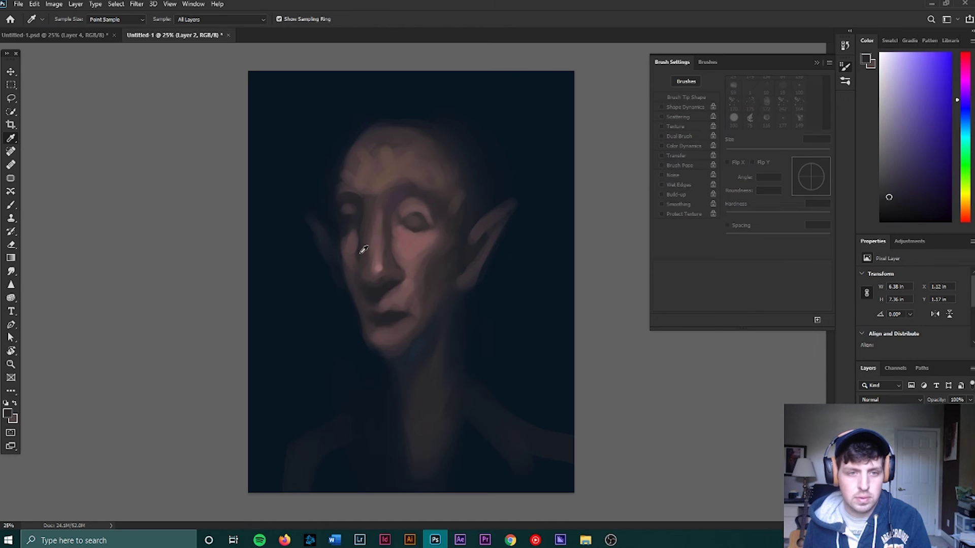
pyautogui.keyDown('alt'); pyautogui.click(359, 224); pyautogui.keyUp('alt')
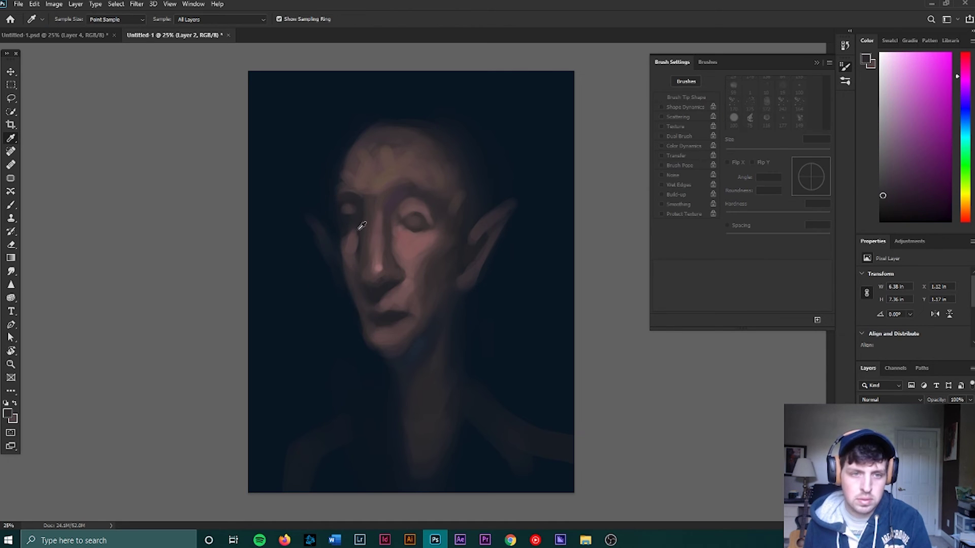
pyautogui.click(967, 164)
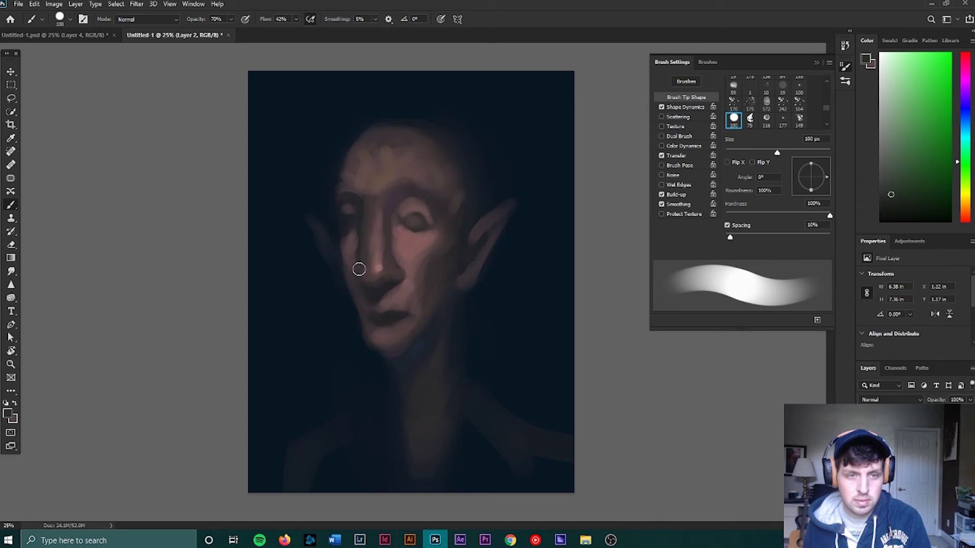
pyautogui.keyDown('alt'); pyautogui.click(355, 241); pyautogui.keyUp('alt')
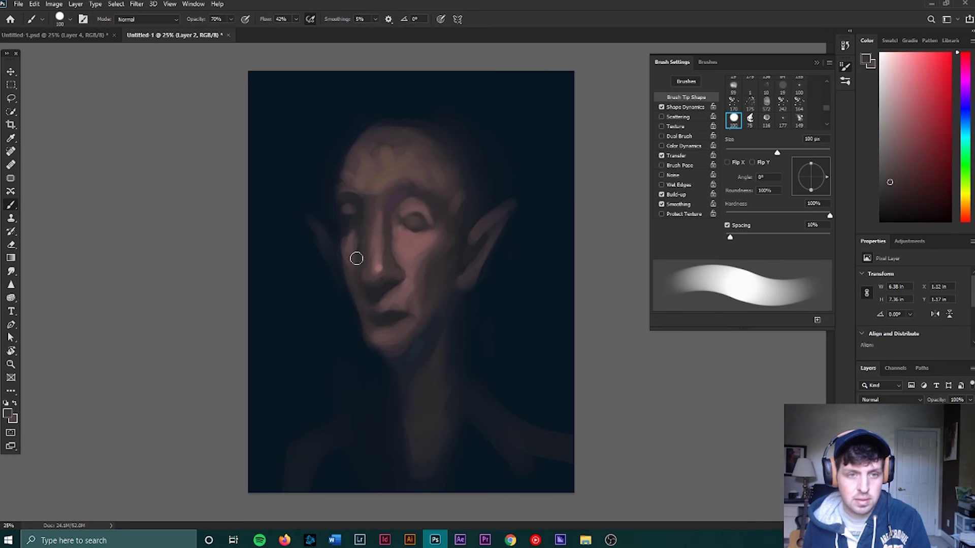
pyautogui.press('alt')
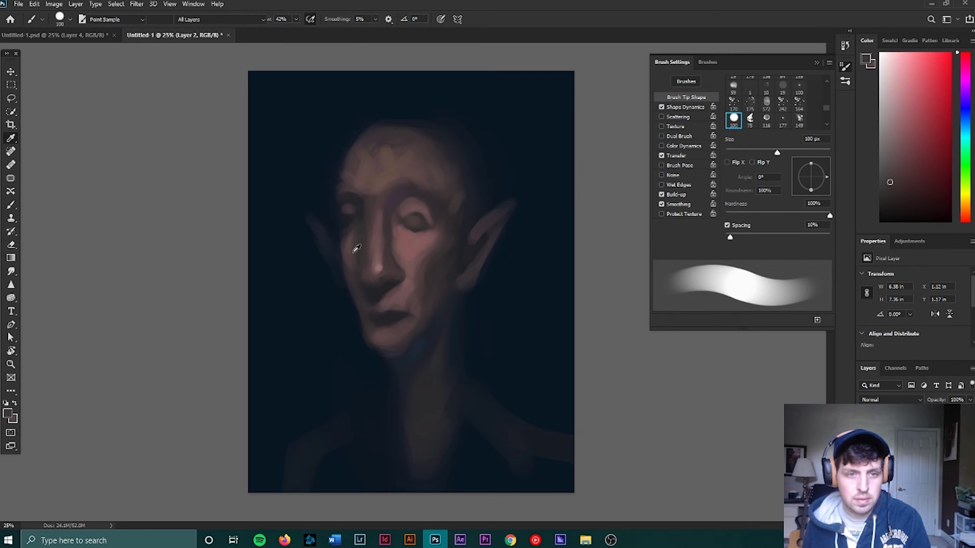
pyautogui.keyDown('alt'); pyautogui.click(355, 248); pyautogui.keyUp('alt')
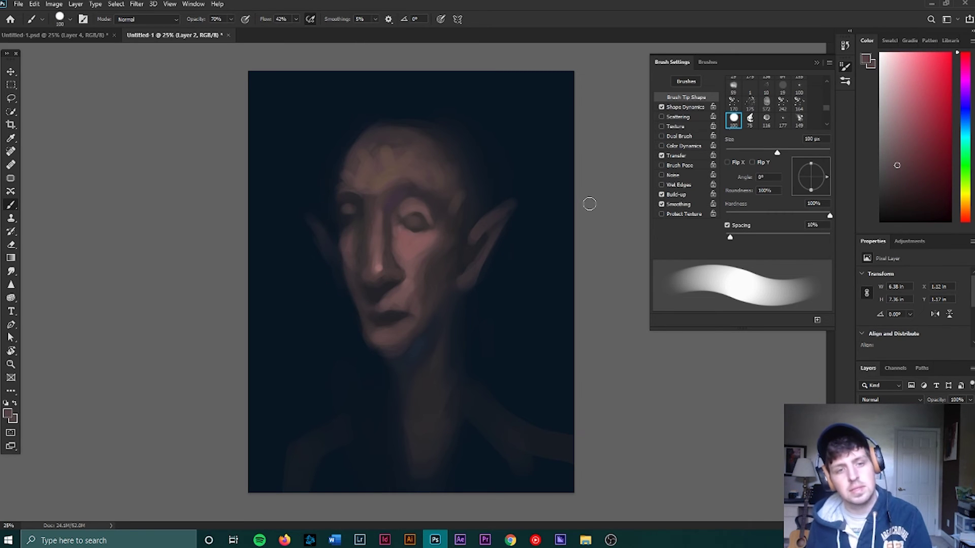
# - Build up lighter sampled pink on the near cheek under the eye and carry it onto the far cheek
pyautogui.keyDown('alt'); pyautogui.click(404, 244); pyautogui.keyUp('alt')
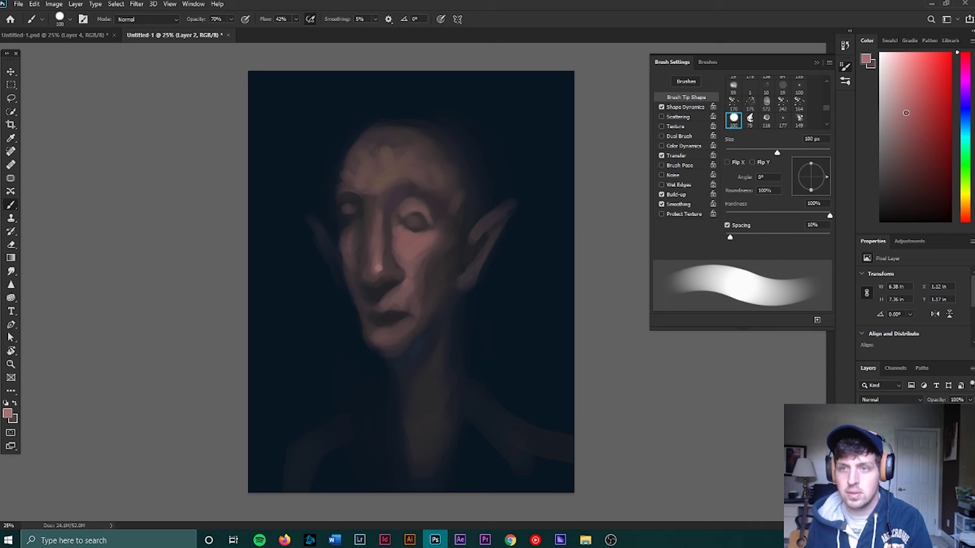
pyautogui.moveTo(399, 228); pyautogui.dragTo(411, 247)
pyautogui.keyDown('alt'); pyautogui.click(411, 240); pyautogui.keyUp('alt')
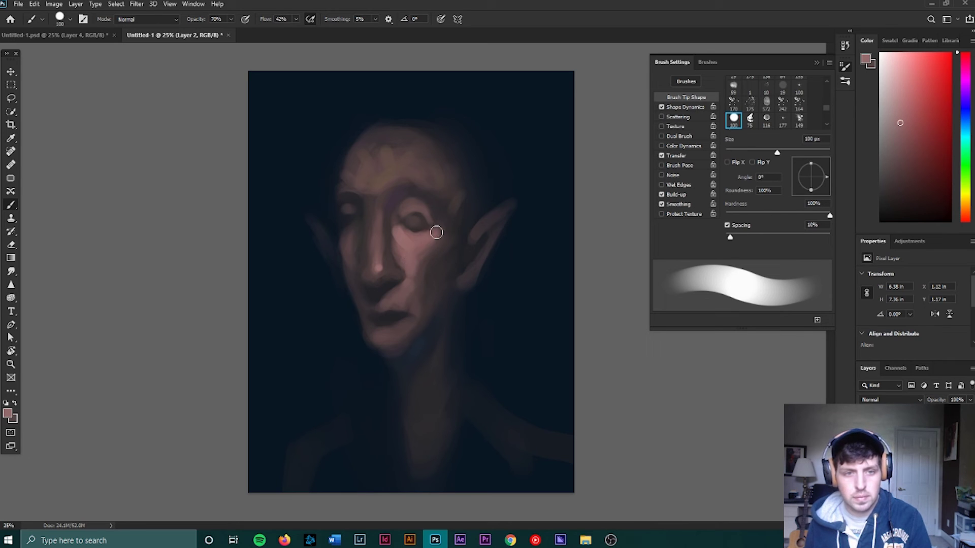
pyautogui.keyDown('alt'); pyautogui.click(401, 235); pyautogui.keyUp('alt')
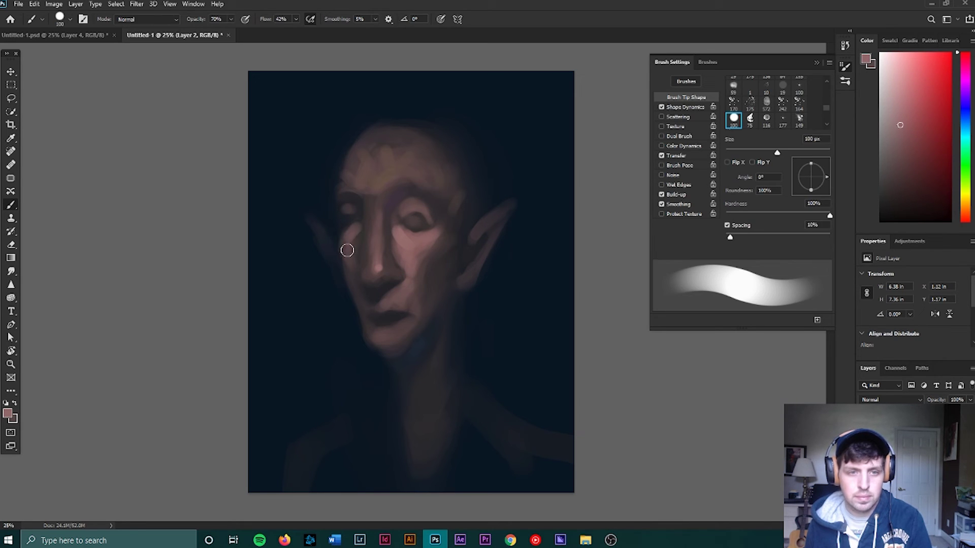
pyautogui.keyDown('alt'); pyautogui.click(349, 231); pyautogui.keyUp('alt')
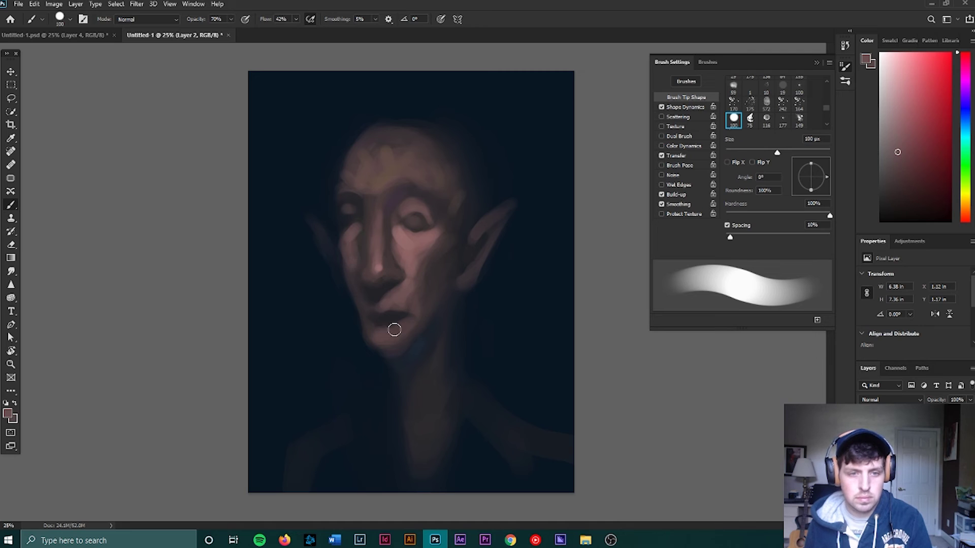
# - Brush sampled cheek pink onto the chin below the lower lip and across the lower forehead
pyautogui.keyDown('alt'); pyautogui.click(402, 239); pyautogui.keyUp('alt')
pyautogui.moveTo(402, 330)
pyautogui.mouseDown()
pyautogui.moveTo(412, 324)
pyautogui.moveTo(376, 335)
pyautogui.moveTo(383, 342)
pyautogui.mouseUp()
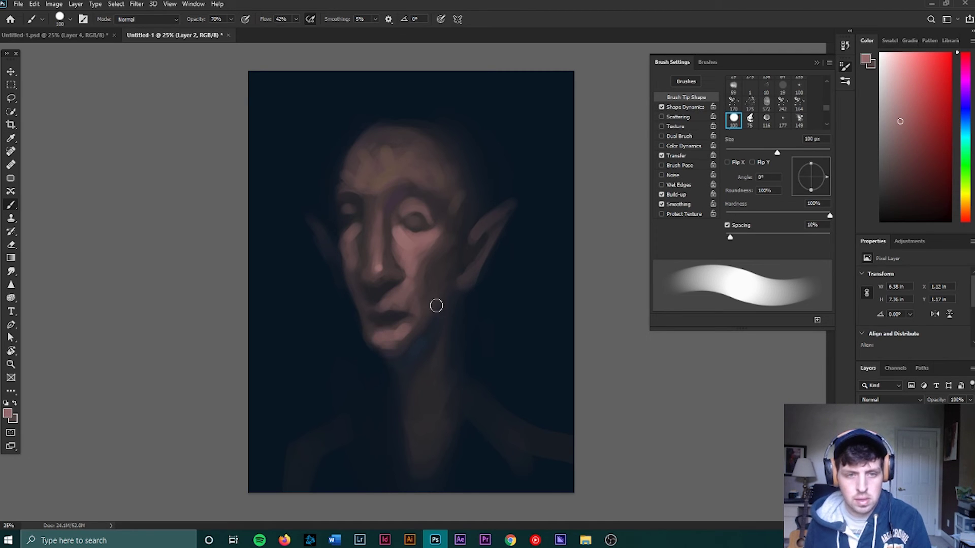
pyautogui.keyDown('alt'); pyautogui.click(407, 224); pyautogui.keyUp('alt')
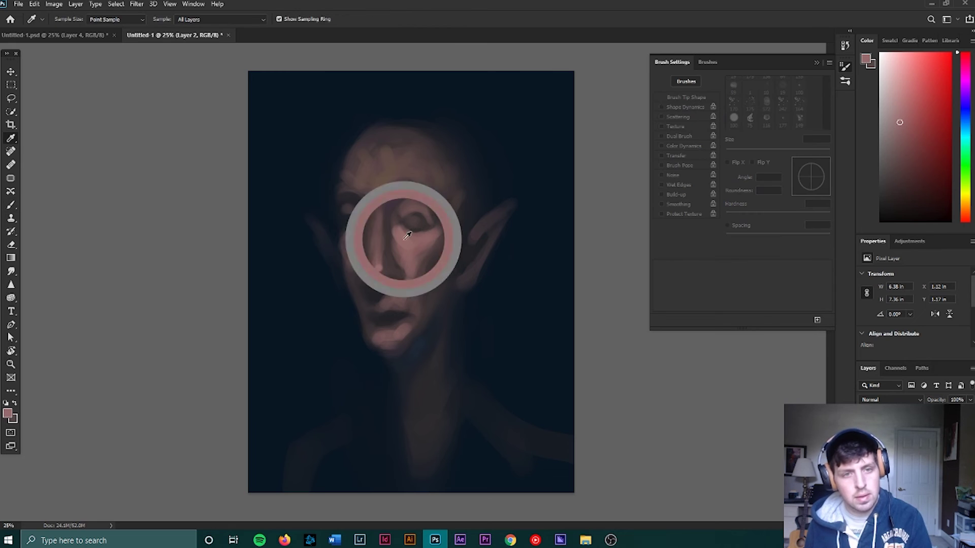
pyautogui.keyDown('alt'); pyautogui.click(384, 176); pyautogui.keyUp('alt')
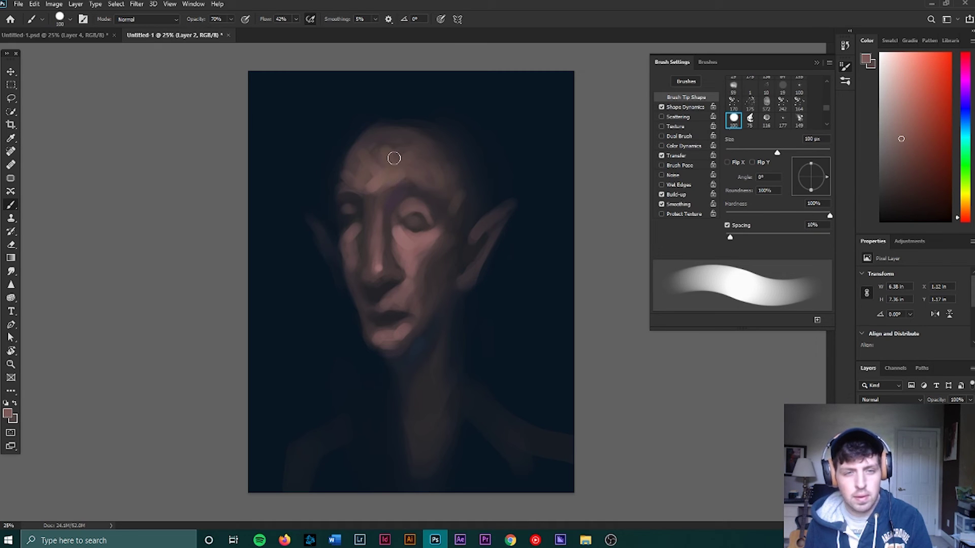
# - Lighten the near upper eyelid with sampled cheek pink and shade the eye beneath it with darker sampled tones
pyautogui.press('alt')
pyautogui.keyDown('alt'); pyautogui.click(399, 236); pyautogui.keyUp('alt')
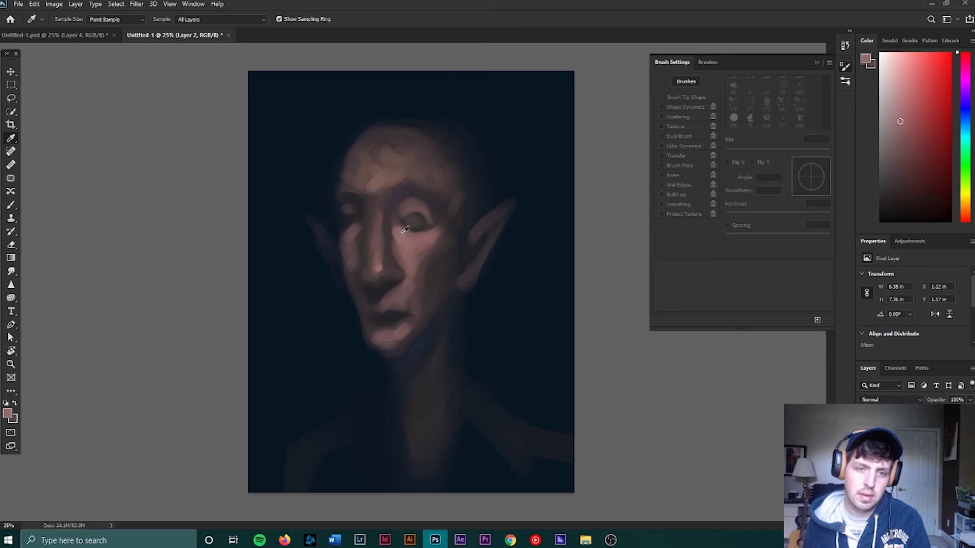
pyautogui.moveTo(406, 204); pyautogui.dragTo(412, 202)
pyautogui.press('alt')
pyautogui.keyDown('alt'); pyautogui.click(421, 204); pyautogui.keyUp('alt')
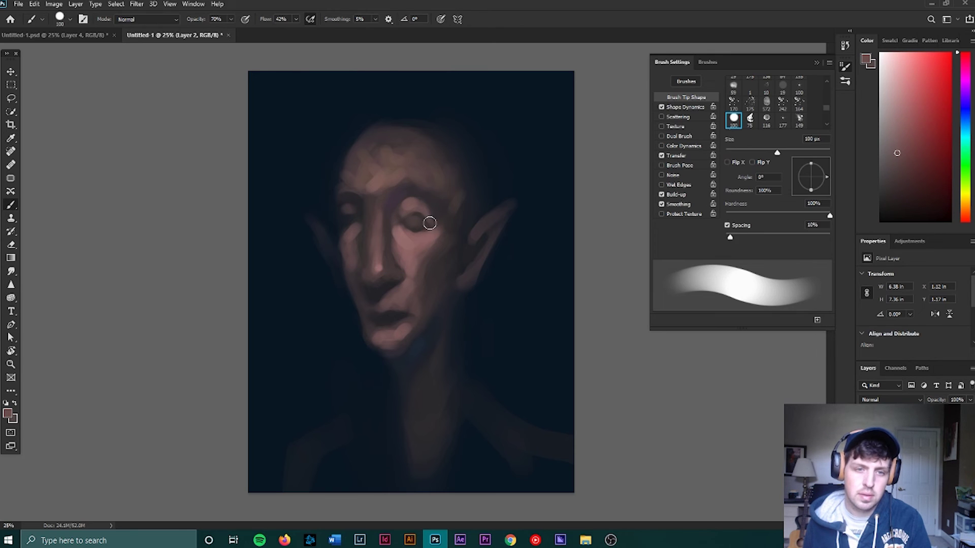
pyautogui.keyDown('alt'); pyautogui.click(387, 332); pyautogui.keyUp('alt')
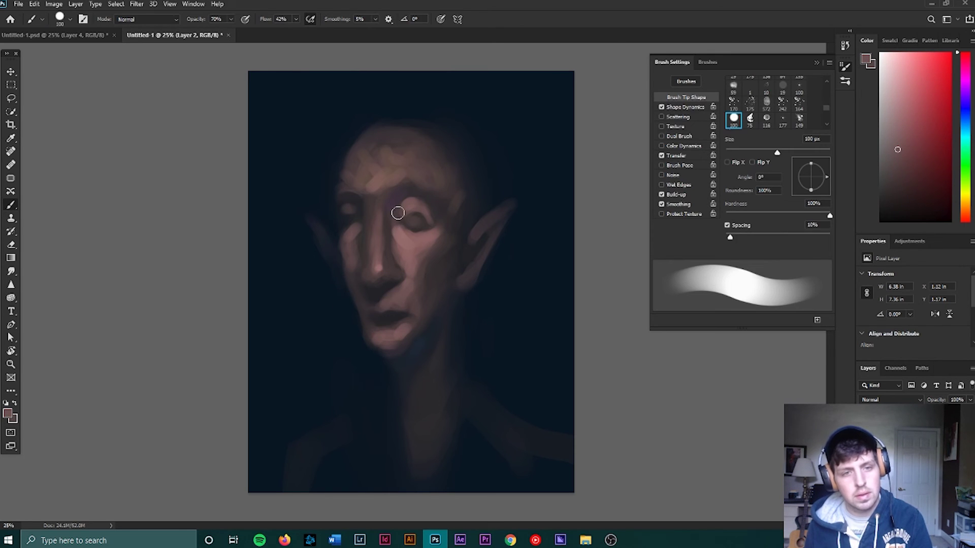
pyautogui.keyDown('alt'); pyautogui.click(421, 222); pyautogui.keyUp('alt')
pyautogui.moveTo(408, 222); pyautogui.dragTo(427, 223)
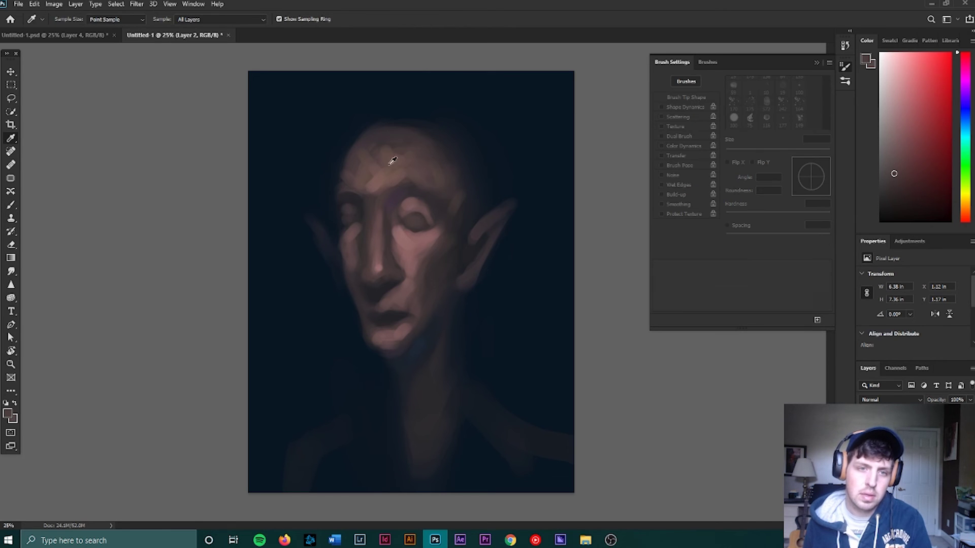
# - Blend the forehead and chin planes using tones sampled from those areas
pyautogui.keyDown('alt'); pyautogui.click(381, 170); pyautogui.keyUp('alt')
pyautogui.press('alt')
pyautogui.keyDown('alt'); pyautogui.click(380, 342); pyautogui.keyUp('alt')
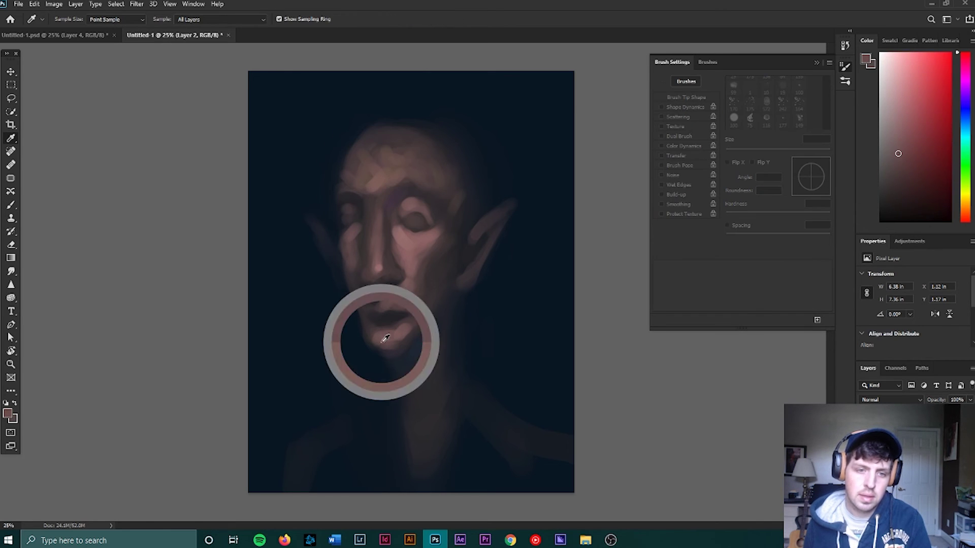
# - Sample the cheek pink and paint the neck tendons as two light bands converging in a V at the throat
pyautogui.keyDown('alt'); pyautogui.click(407, 248); pyautogui.keyUp('alt')
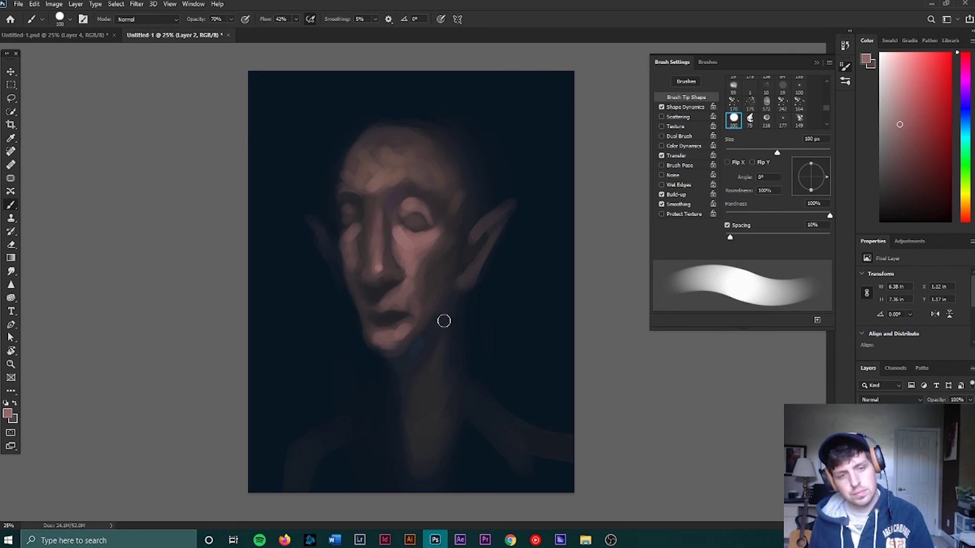
pyautogui.moveTo(448, 316)
pyautogui.mouseDown()
pyautogui.moveTo(425, 381)
pyautogui.moveTo(433, 362)
pyautogui.moveTo(419, 449)
pyautogui.moveTo(418, 425)
pyautogui.moveTo(408, 427)
pyautogui.moveTo(430, 391)
pyautogui.moveTo(431, 407)
pyautogui.moveTo(452, 319)
pyautogui.moveTo(435, 337)
pyautogui.mouseUp()
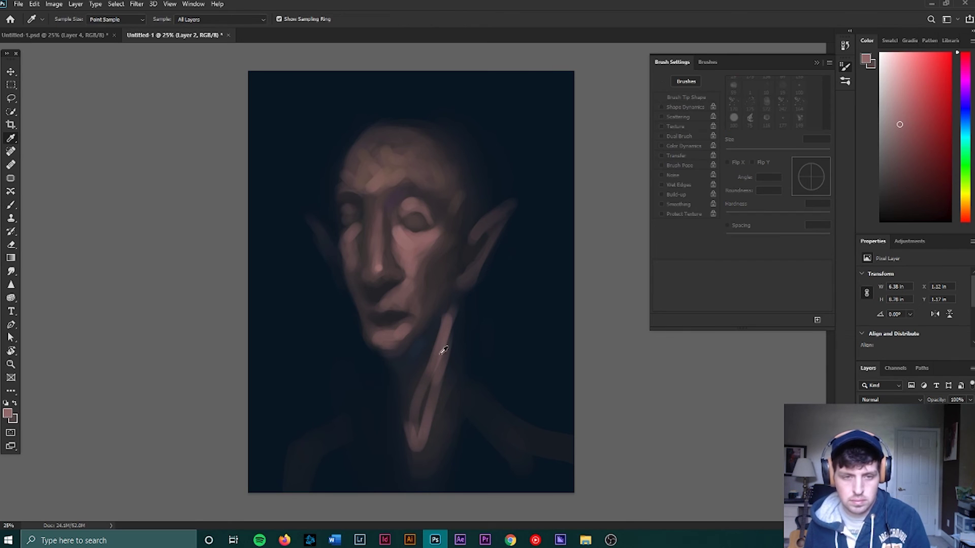
pyautogui.keyDown('alt'); pyautogui.click(444, 350); pyautogui.keyUp('alt')
pyautogui.moveTo(392, 372)
pyautogui.mouseDown()
pyautogui.moveTo(413, 455)
pyautogui.moveTo(443, 332)
pyautogui.mouseUp()
# - Lighten the near ear's lobe, outer edge and inner fold with sampled muted pink tones
pyautogui.moveTo(472, 290)
pyautogui.mouseDown()
pyautogui.moveTo(496, 250)
pyautogui.moveTo(479, 264)
pyautogui.moveTo(504, 223)
pyautogui.moveTo(491, 242)
pyautogui.moveTo(469, 236)
pyautogui.moveTo(494, 222)
pyautogui.moveTo(472, 286)
pyautogui.mouseUp()
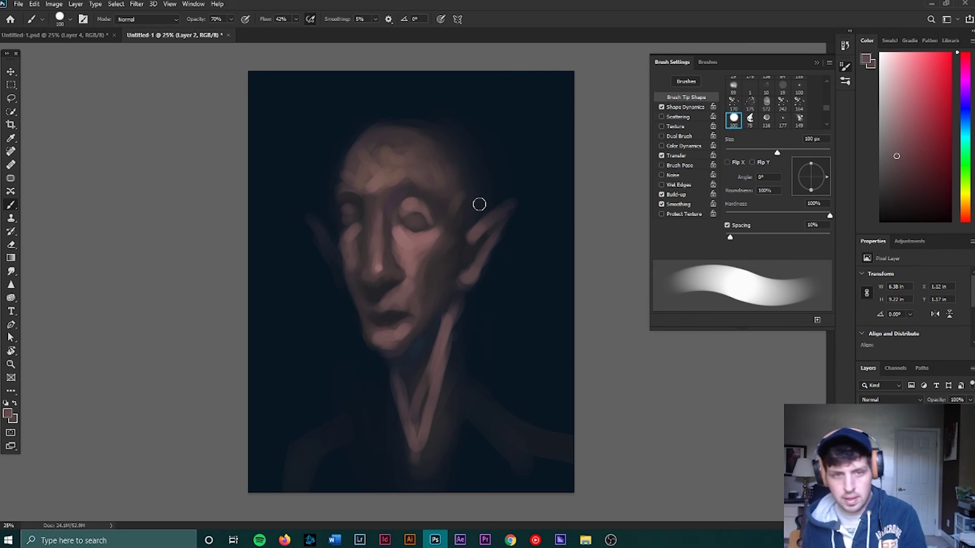
pyautogui.keyDown('alt'); pyautogui.click(477, 231); pyautogui.keyUp('alt')
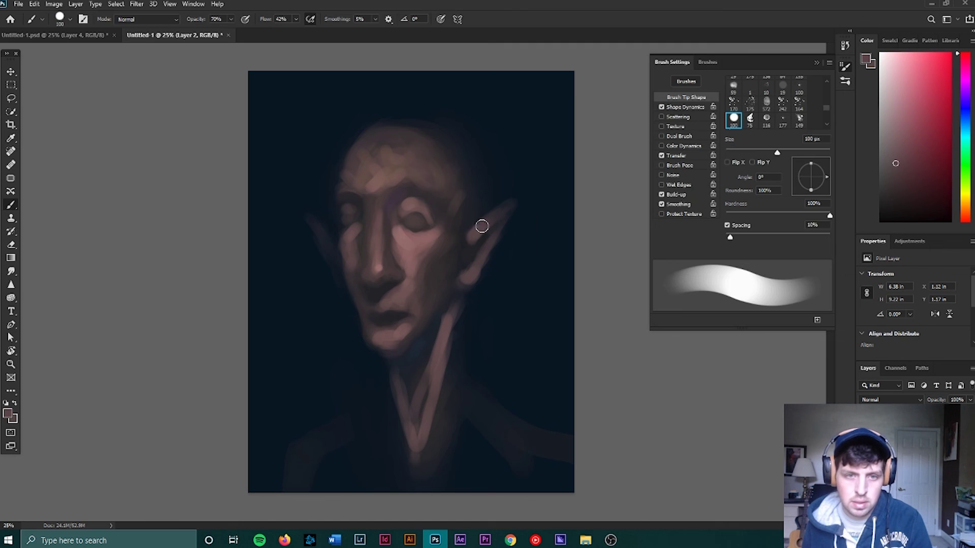
pyautogui.moveTo(465, 274); pyautogui.dragTo(475, 270)
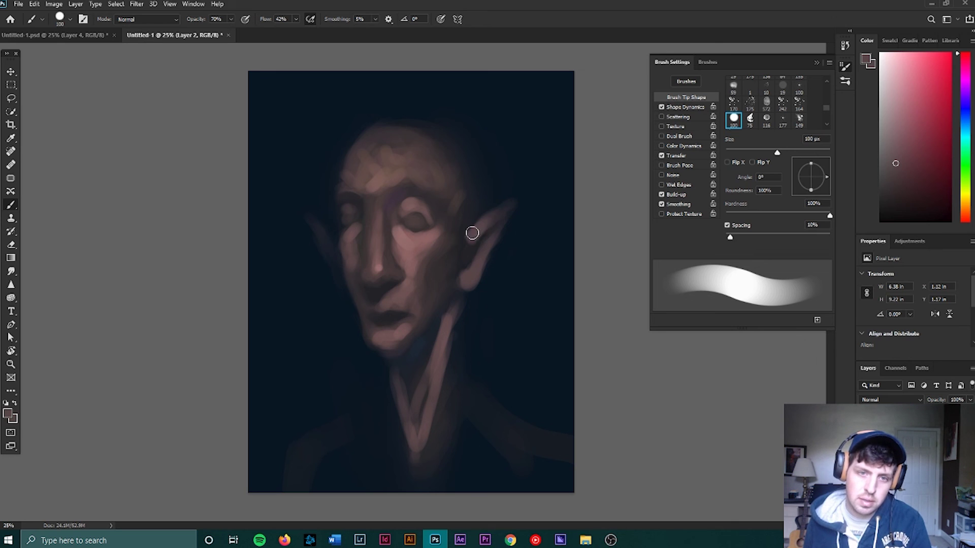
# - Reduce the brush to 60 px, paint a light band from the near cheekbone toward the temple, and refine the near ear's highlights
pyautogui.press('[')
pyautogui.press('[')
pyautogui.press('[')
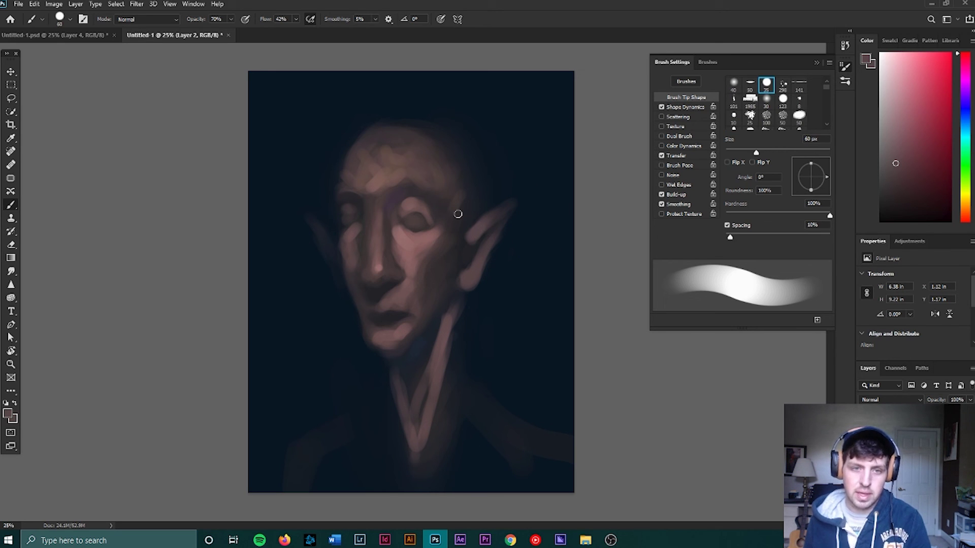
pyautogui.moveTo(433, 256); pyautogui.dragTo(451, 228)
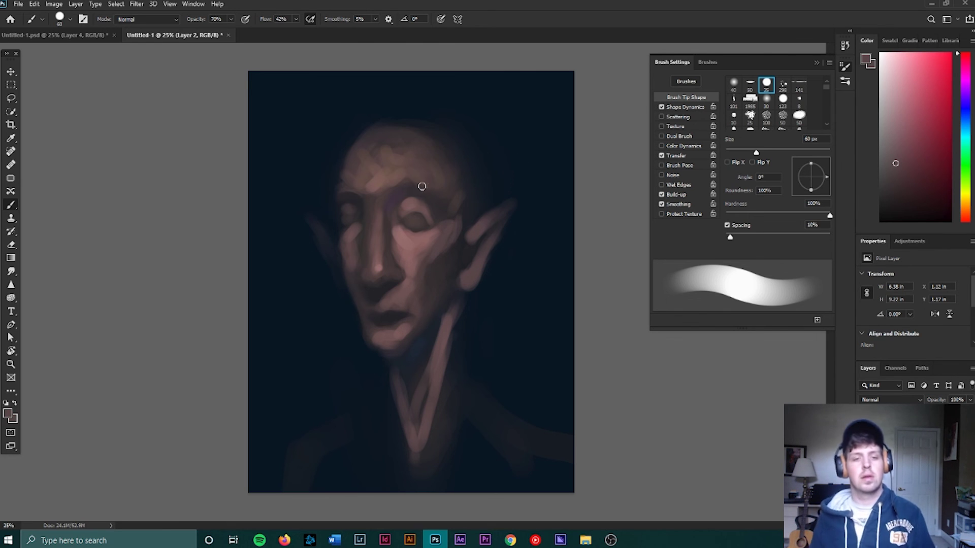
pyautogui.keyDown('alt'); pyautogui.click(396, 231); pyautogui.keyUp('alt')
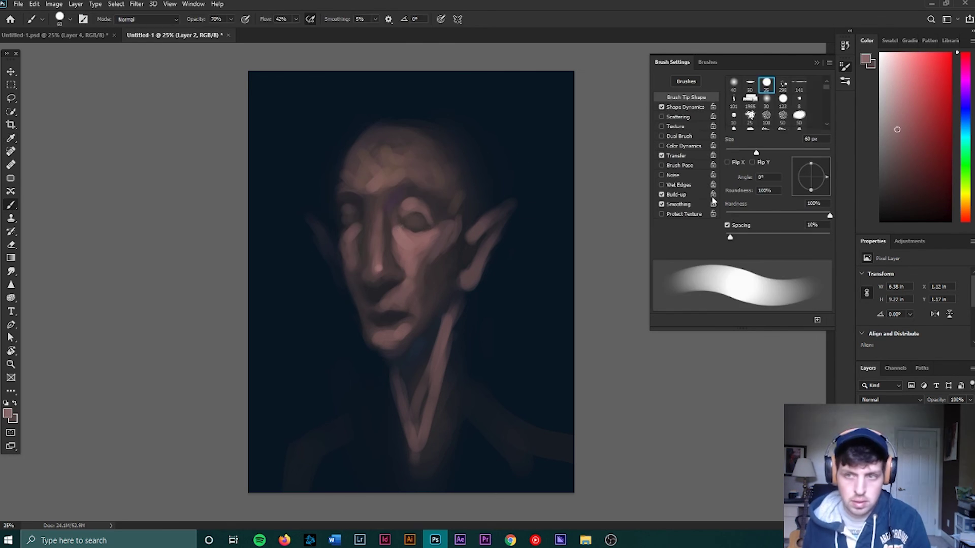
pyautogui.keyDown('alt'); pyautogui.click(477, 229); pyautogui.keyUp('alt')
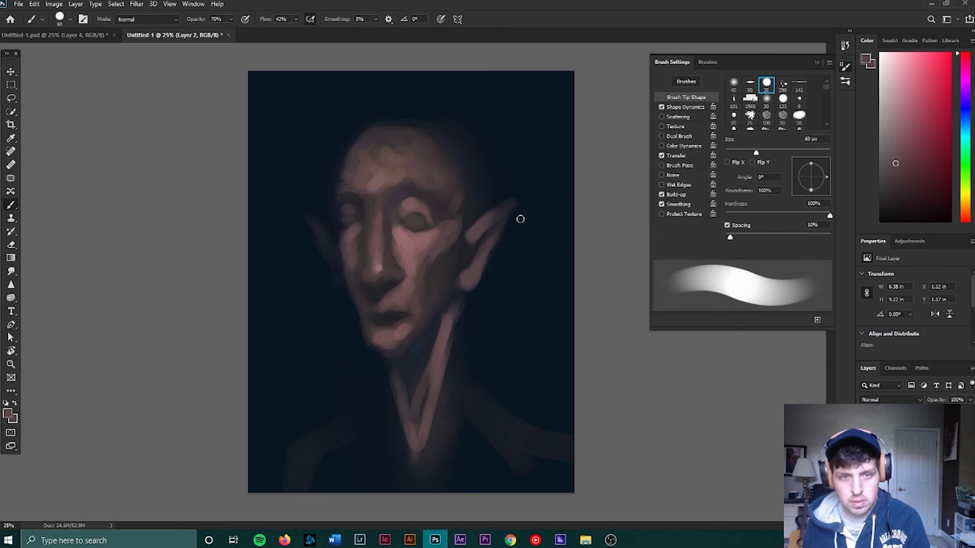
# - Sample the warm forehead tone, enlarge the brush to 100 px, and paint a lighter patch at mid-forehead
pyautogui.keyDown('alt'); pyautogui.click(384, 171); pyautogui.keyUp('alt')
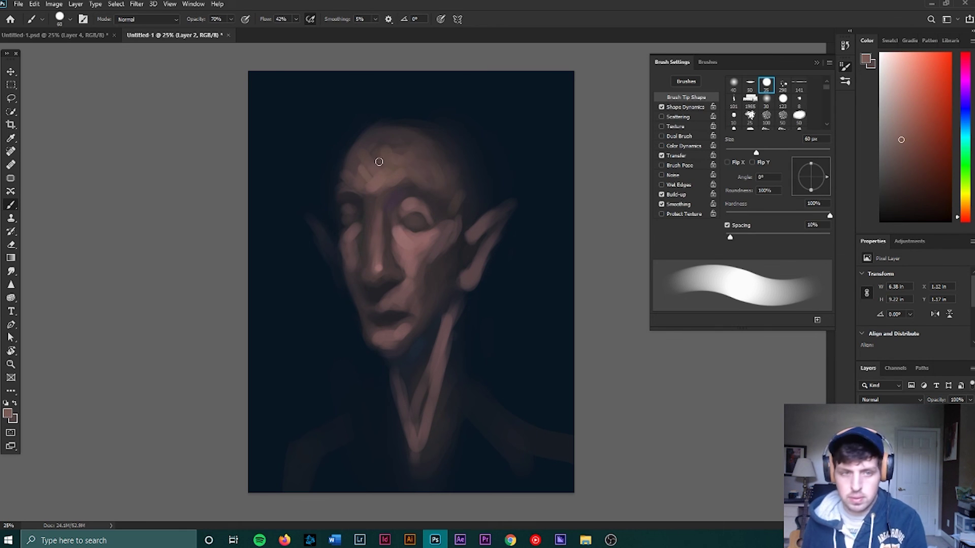
pyautogui.press(']')
pyautogui.press(']')
pyautogui.press(']')
pyautogui.press(']')
pyautogui.moveTo(390, 157); pyautogui.dragTo(398, 151)
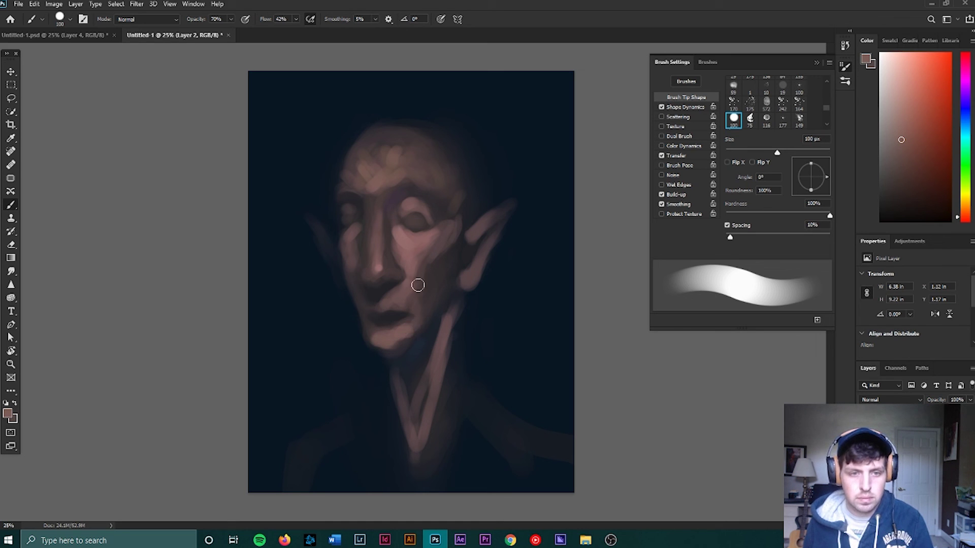
# - Paint a sampled dark blue-violet tone into the shadow beneath the lower lip
pyautogui.keyDown('alt'); pyautogui.click(374, 327); pyautogui.keyUp('alt')
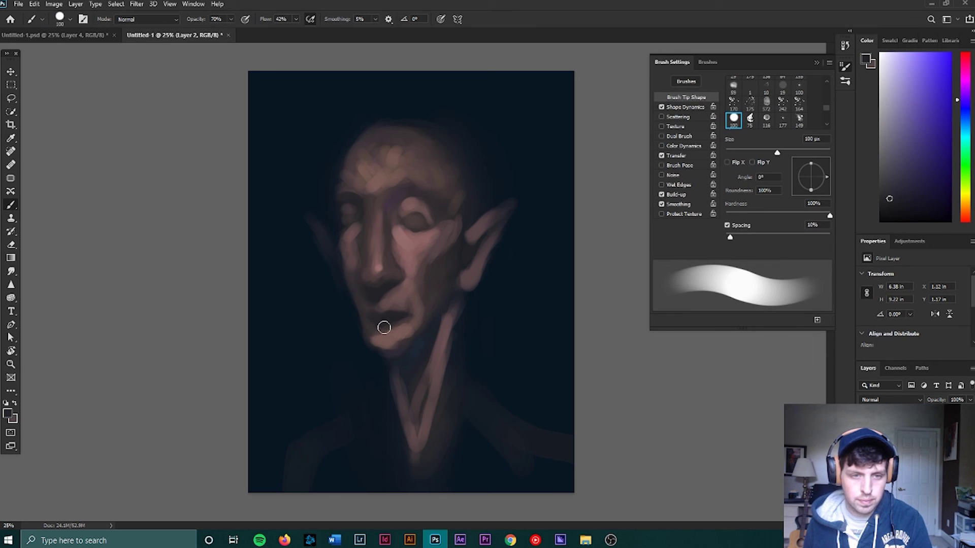